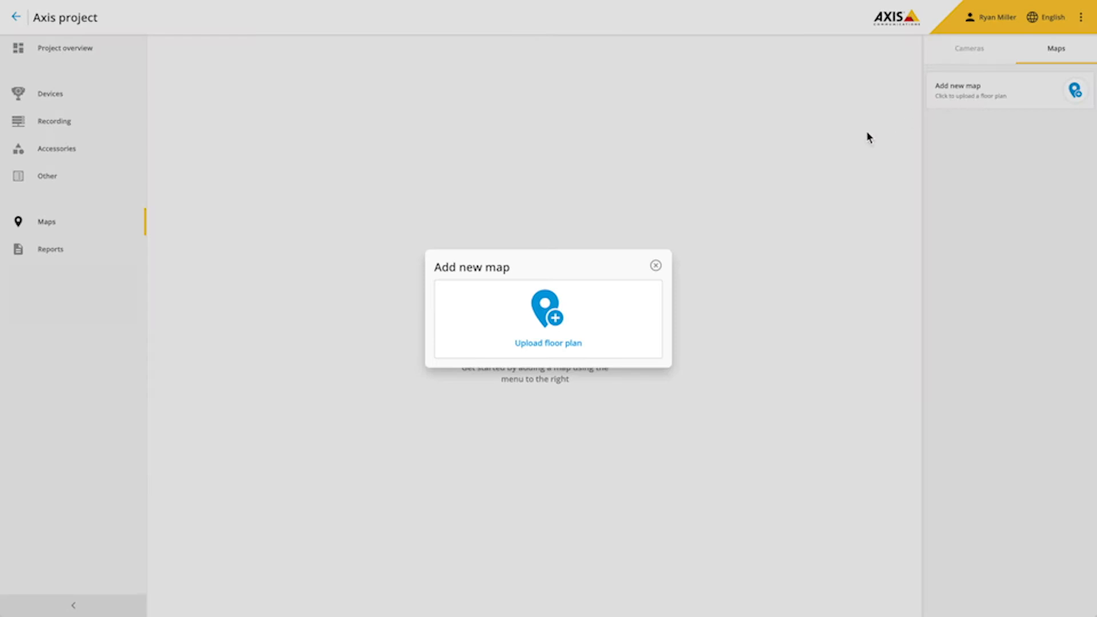
- Upload supermarket.png as a new map named Supermarket
{"action": "left_click", "coordinate": [550, 318]}
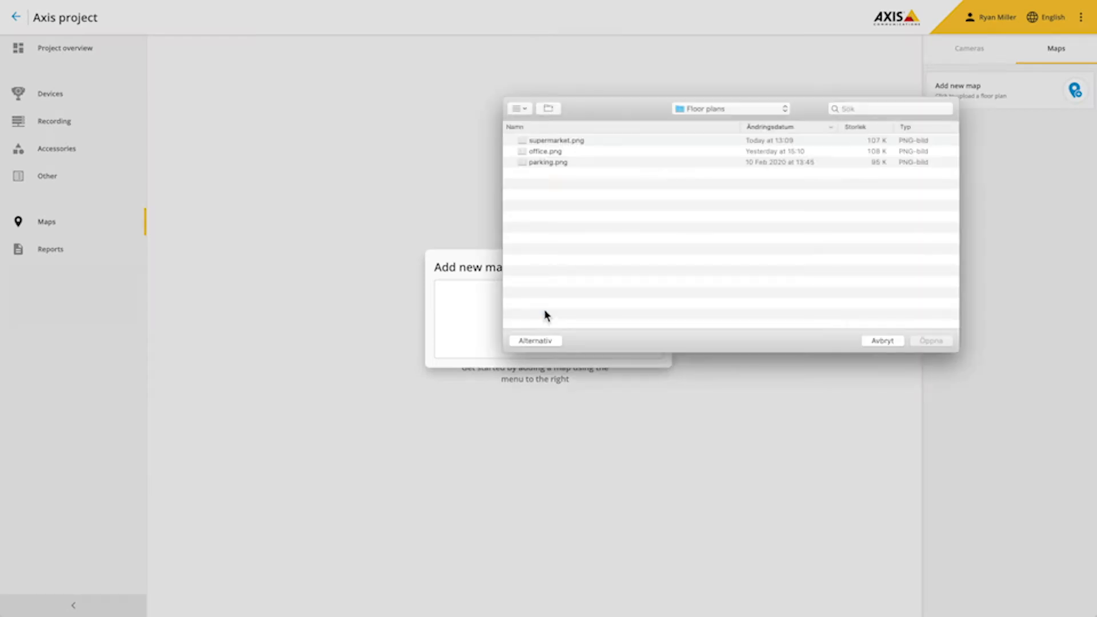
{"action": "double_click", "coordinate": [558, 141]}
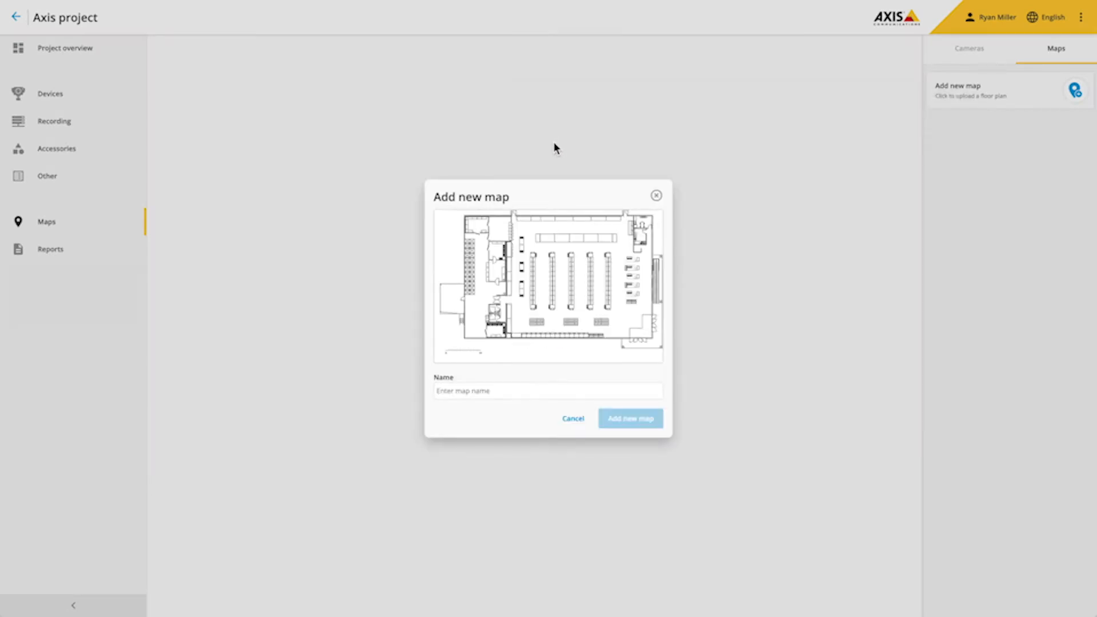
{"action": "type", "text": "Supermarket"}
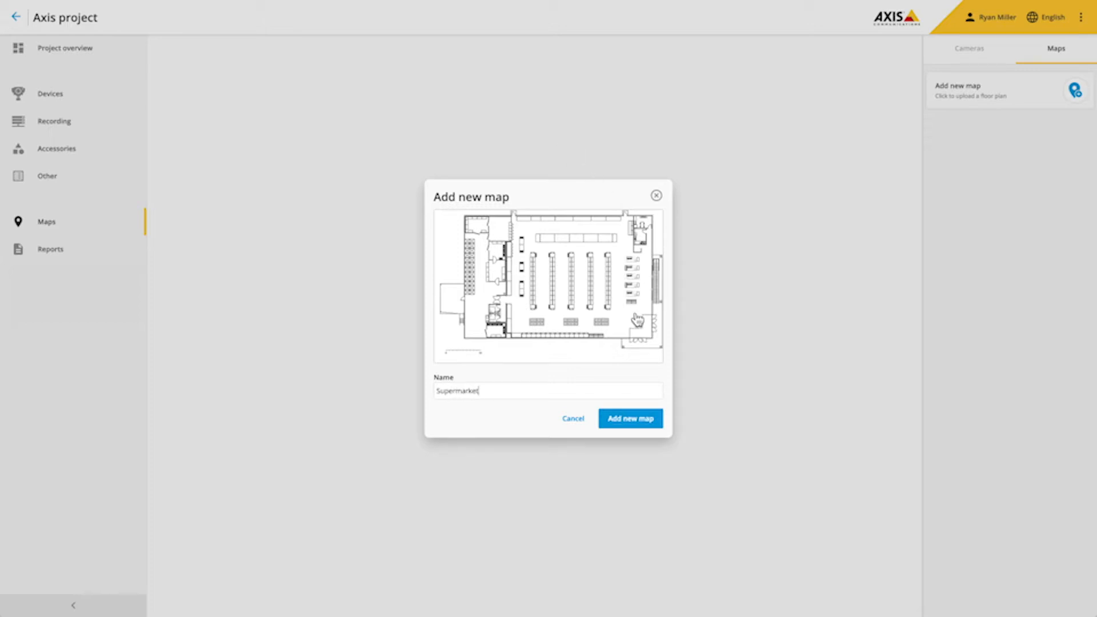
{"action": "left_click", "coordinate": [632, 421]}
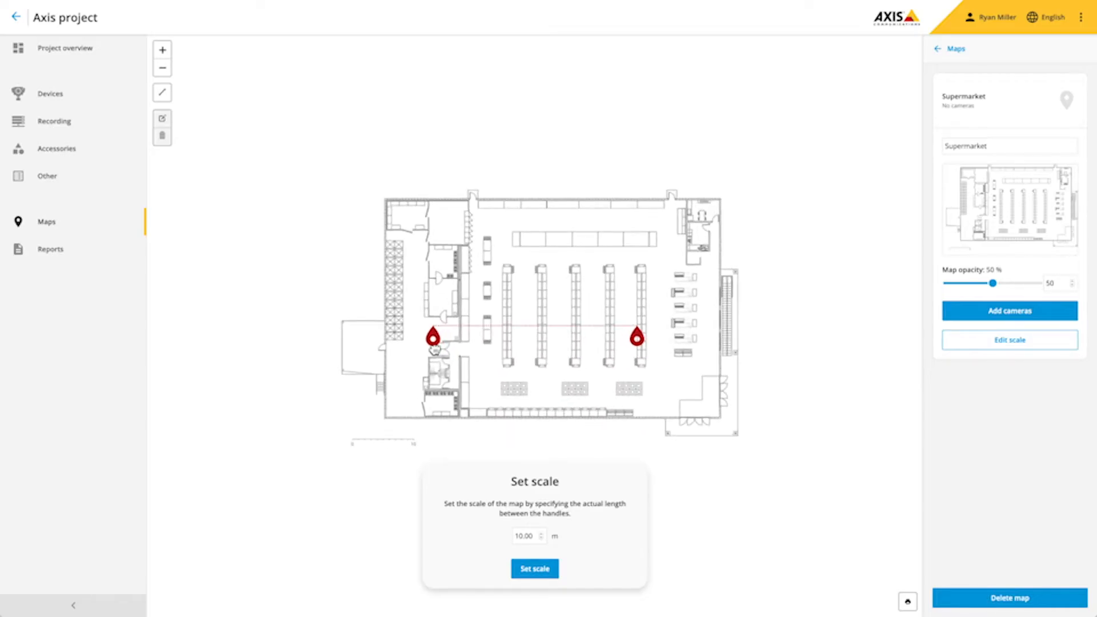
- Set the map scale to 10 m using the scale handles
{"action": "left_click_drag", "start_coordinate": [436, 348], "coordinate": [353, 464]}
{"action": "left_click_drag", "start_coordinate": [639, 349], "coordinate": [414, 463]}
{"action": "scroll", "coordinate": [392, 466], "scroll_direction": "up", "scroll_amount": 5}
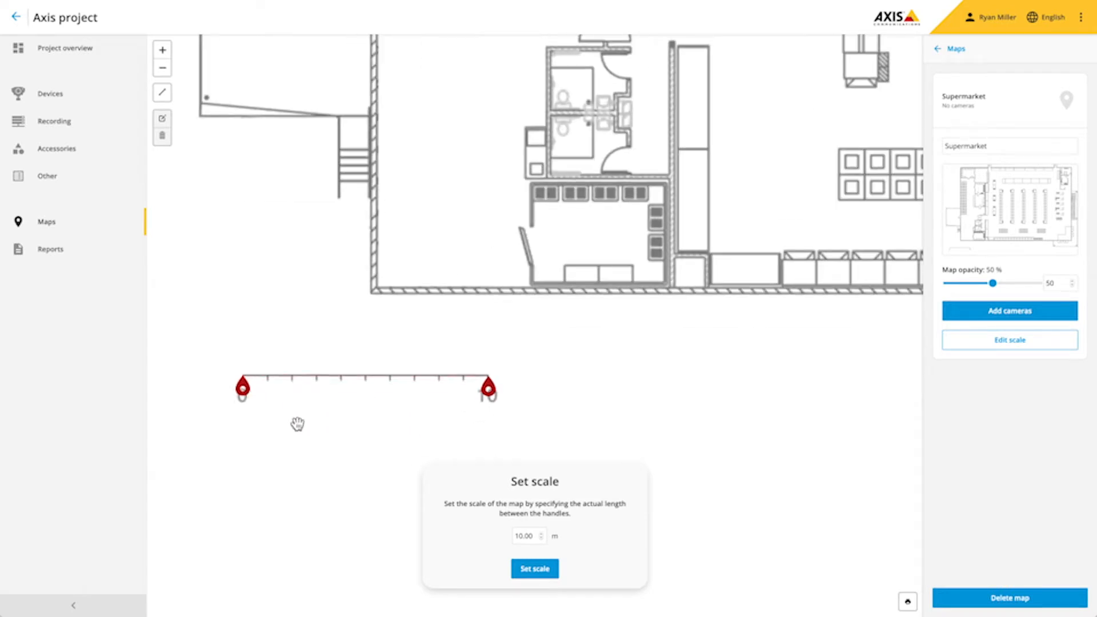
{"action": "left_click", "coordinate": [535, 569]}
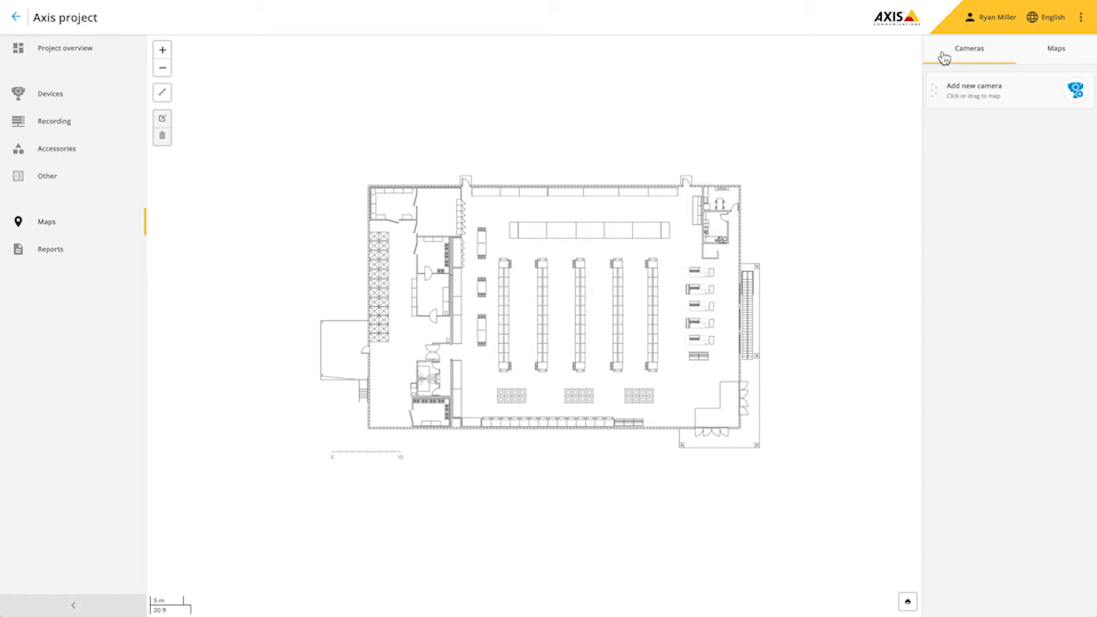
- Place a new camera at the lower-right store entrance and widen its viewing cone
{"action": "left_click_drag", "start_coordinate": [937, 92], "coordinate": [719, 408]}
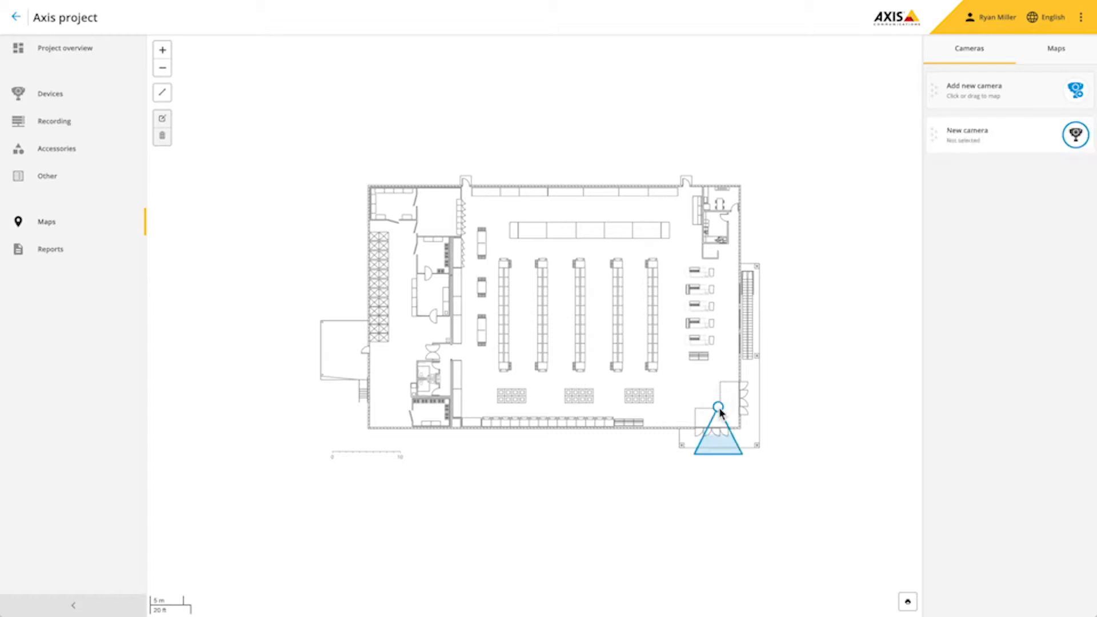
{"action": "left_click", "coordinate": [719, 408]}
{"action": "mouse_move", "coordinate": [743, 455]}
{"action": "left_mouse_down"}
{"action": "mouse_move", "coordinate": [774, 454]}
{"action": "mouse_move", "coordinate": [729, 457]}
{"action": "mouse_move", "coordinate": [755, 442]}
{"action": "left_mouse_up"}
{"action": "left_click", "coordinate": [722, 454]}
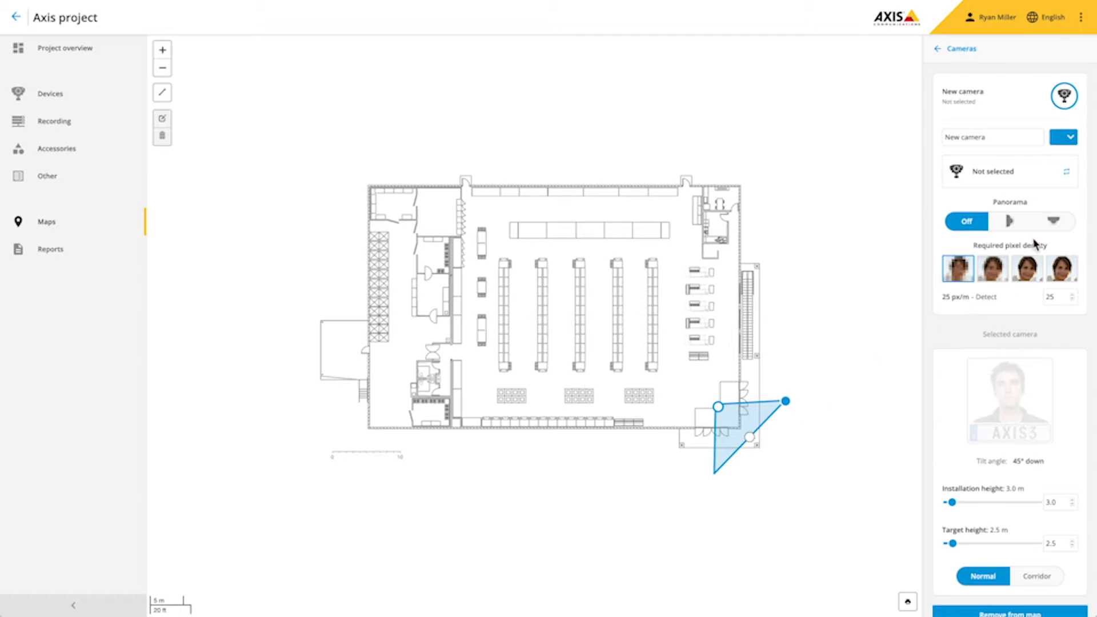
- Make the Entrance camera 360° panoramic and colour it green
{"action": "left_click", "coordinate": [1050, 223]}
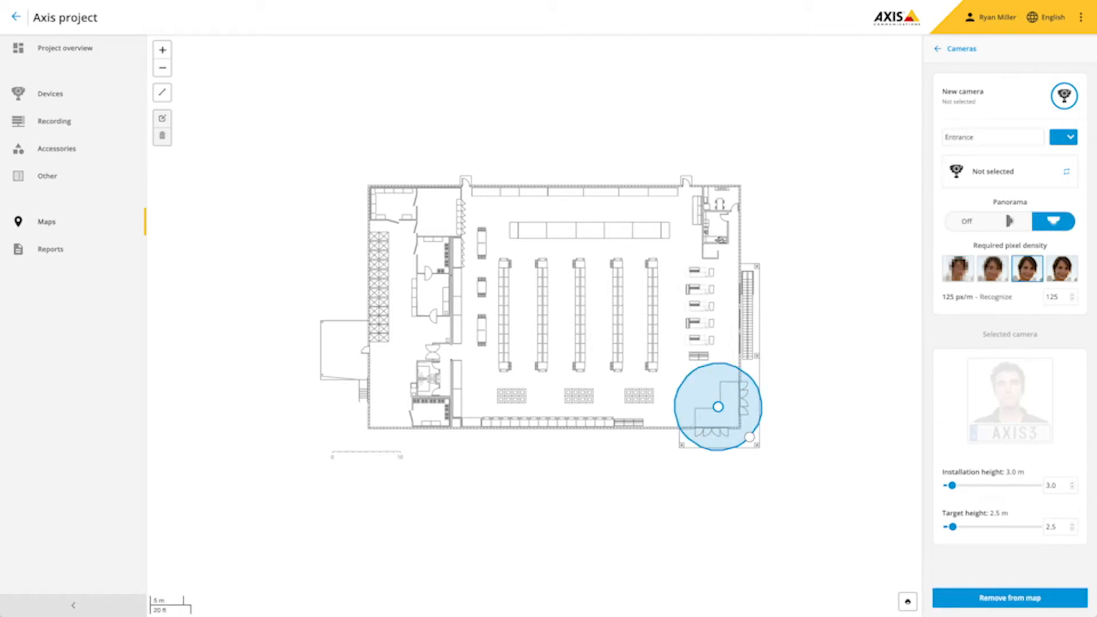
{"action": "left_click", "coordinate": [1061, 141]}
{"action": "left_click", "coordinate": [1049, 192]}
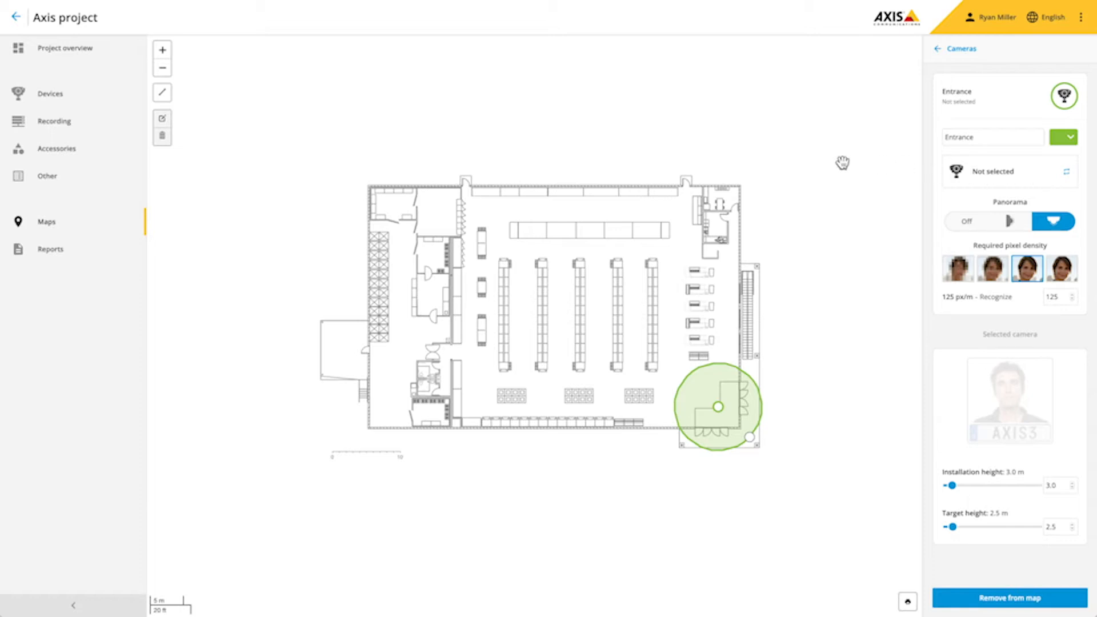
{"action": "left_click", "coordinate": [163, 93]}
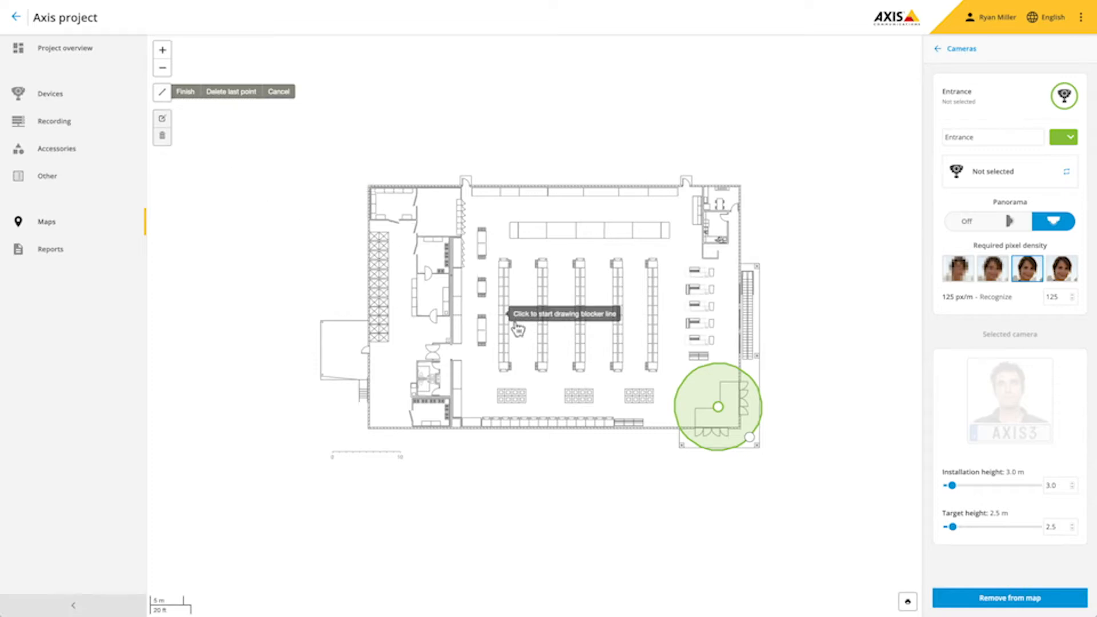
- Draw blocker lines along the walls and shelves
{"action": "left_click", "coordinate": [727, 434]}
{"action": "left_click", "coordinate": [742, 424]}
{"action": "scroll", "coordinate": [376, 419], "scroll_direction": "up", "scroll_amount": 5}
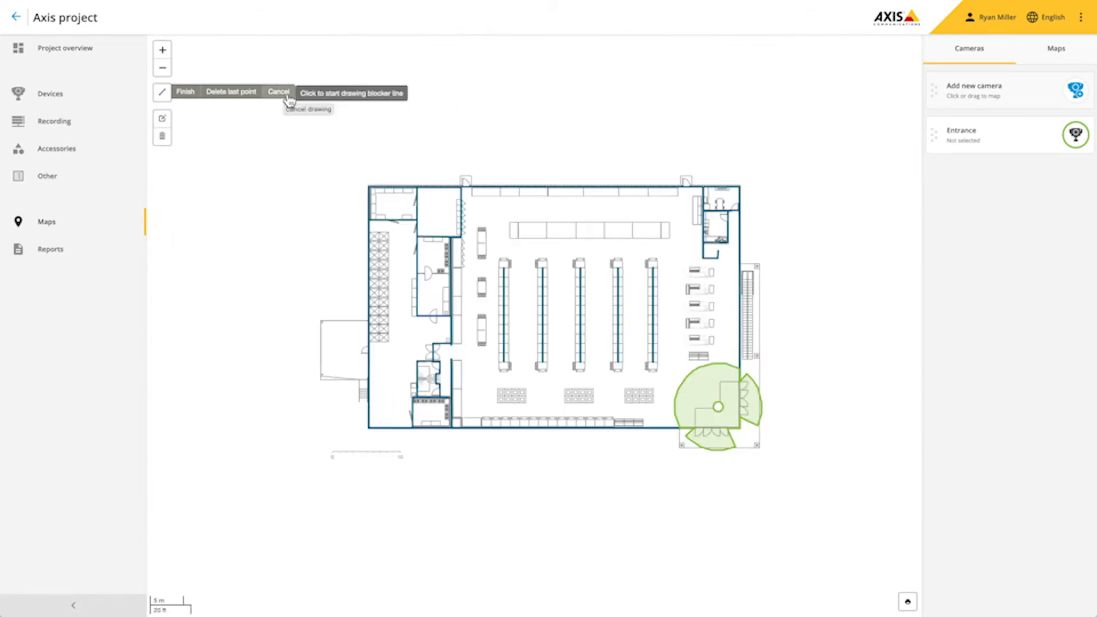
{"action": "left_click", "coordinate": [285, 93]}
- Add a camera named Back door at the left wall, then place another camera in the first aisle
{"action": "left_click_drag", "start_coordinate": [944, 96], "coordinate": [414, 365]}
{"action": "left_click_drag", "start_coordinate": [412, 408], "coordinate": [368, 355]}
{"action": "triple_click", "coordinate": [966, 137]}
{"action": "type", "text": "Back door"}
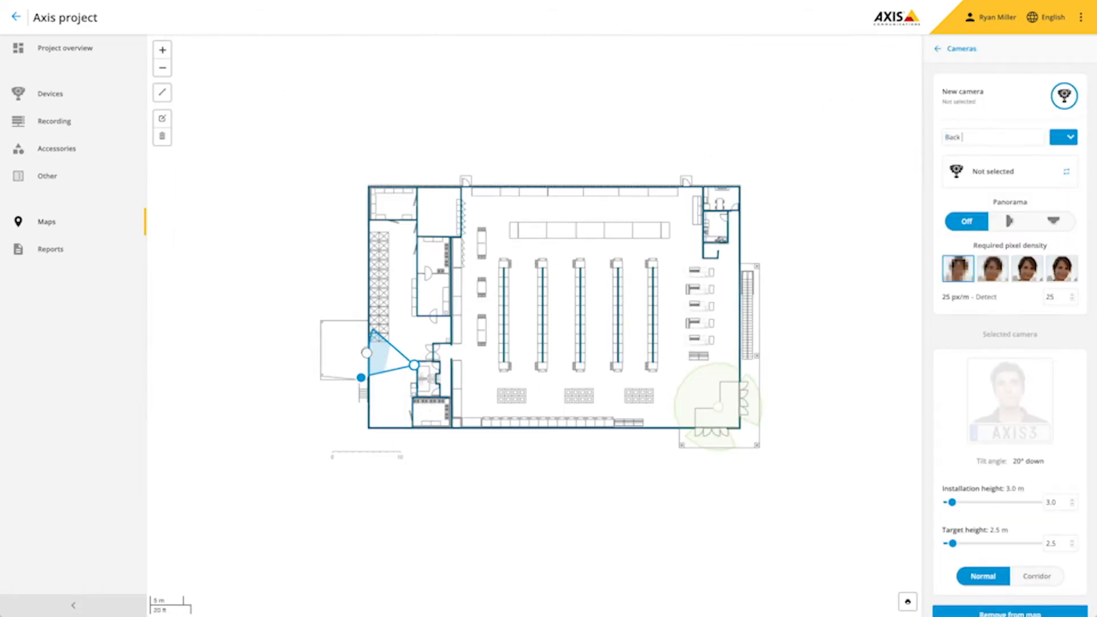
{"action": "left_click", "coordinate": [938, 49]}
{"action": "left_click_drag", "start_coordinate": [937, 93], "coordinate": [527, 312]}
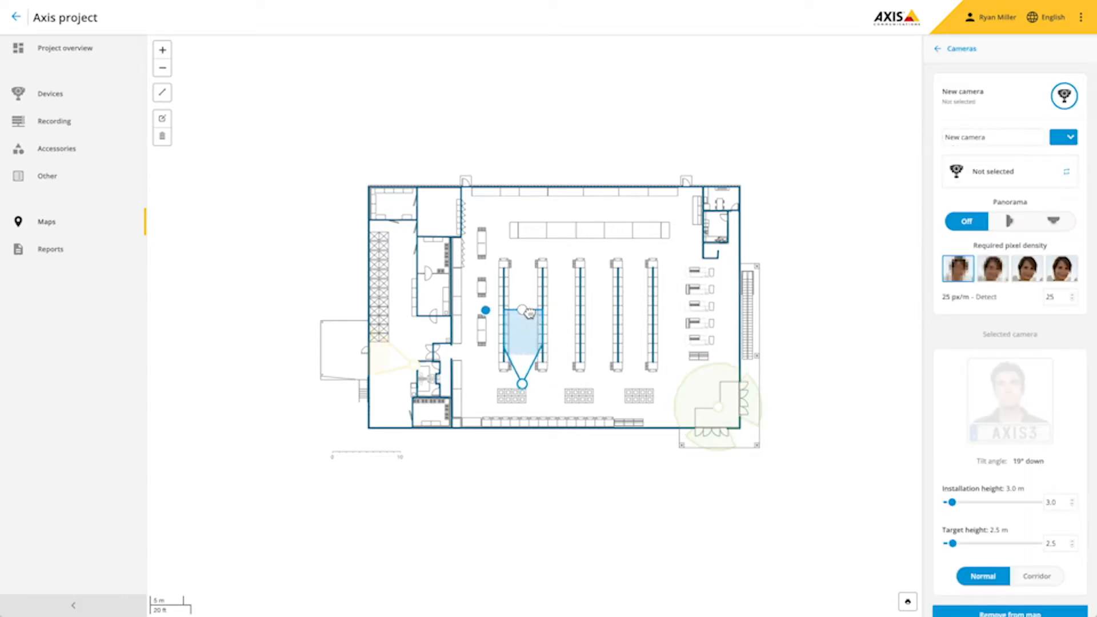
- Make the aisle camera a 250 px/m corridor view named Aisles and copy it along the aisles
{"action": "left_click", "coordinate": [1036, 576]}
{"action": "left_click", "coordinate": [1060, 277]}
{"action": "triple_click", "coordinate": [985, 139]}
{"action": "type", "text": "Aisles"}
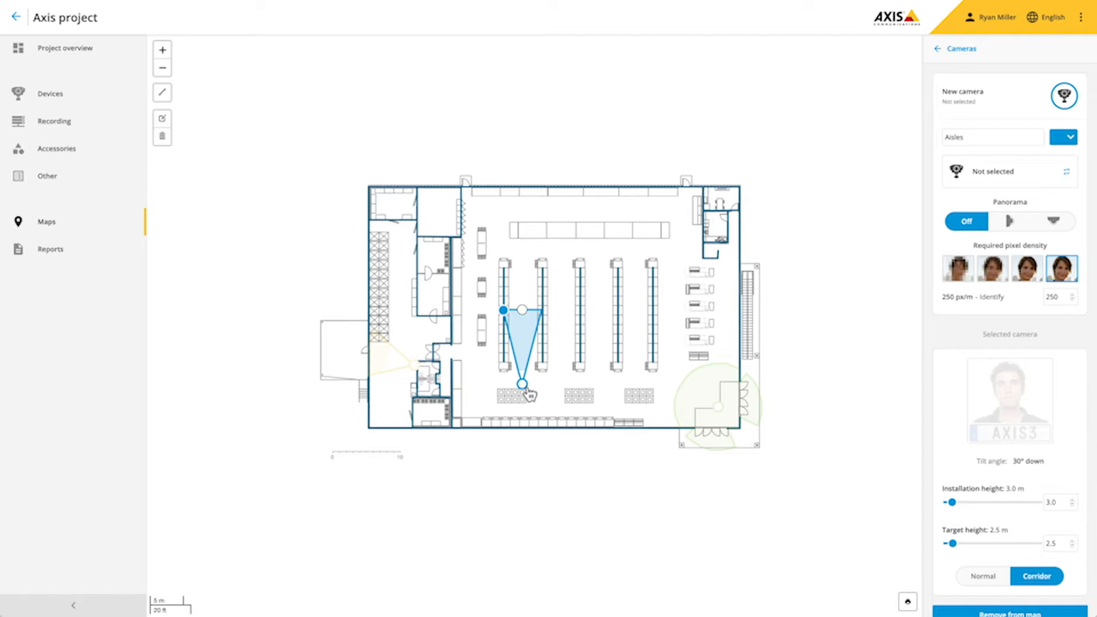
{"action": "left_click_drag", "start_coordinate": [530, 394], "coordinate": [649, 395]}
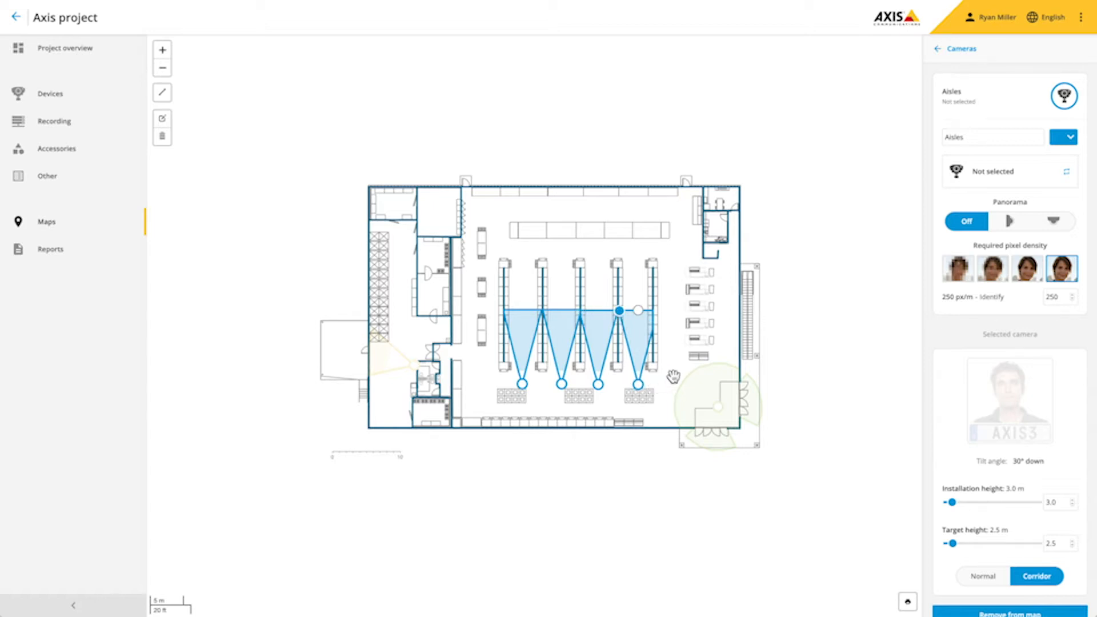
{"action": "left_click", "coordinate": [998, 177]}
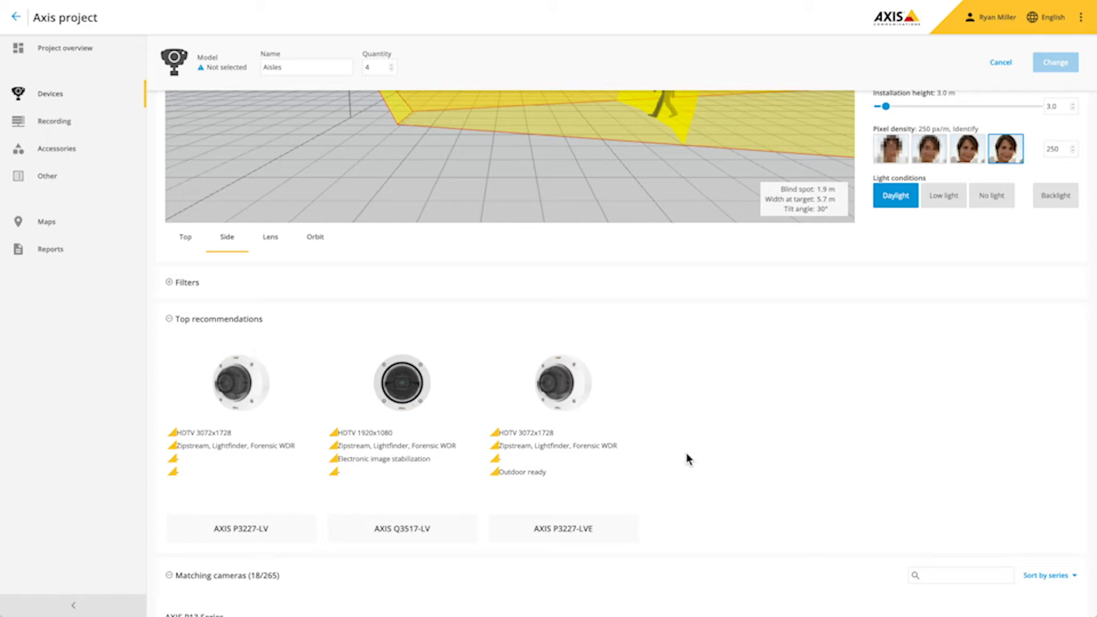
- Narrow the model recommendations to fixed cameras
{"action": "scroll", "coordinate": [687, 459], "scroll_direction": "down", "scroll_amount": 8}
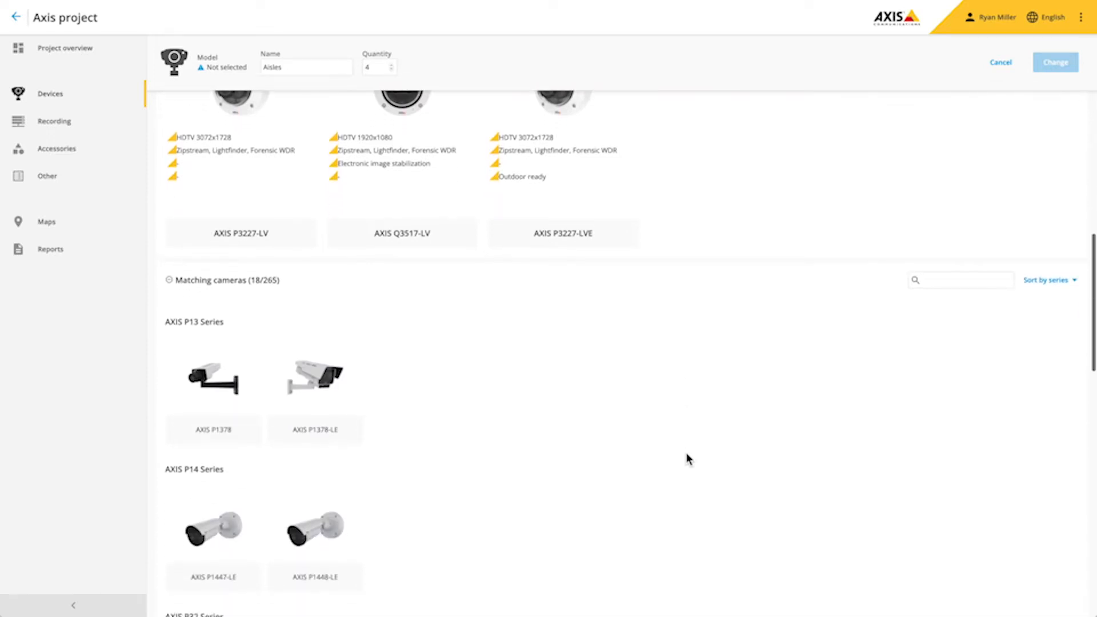
{"action": "scroll", "coordinate": [687, 459], "scroll_direction": "down", "scroll_amount": 3}
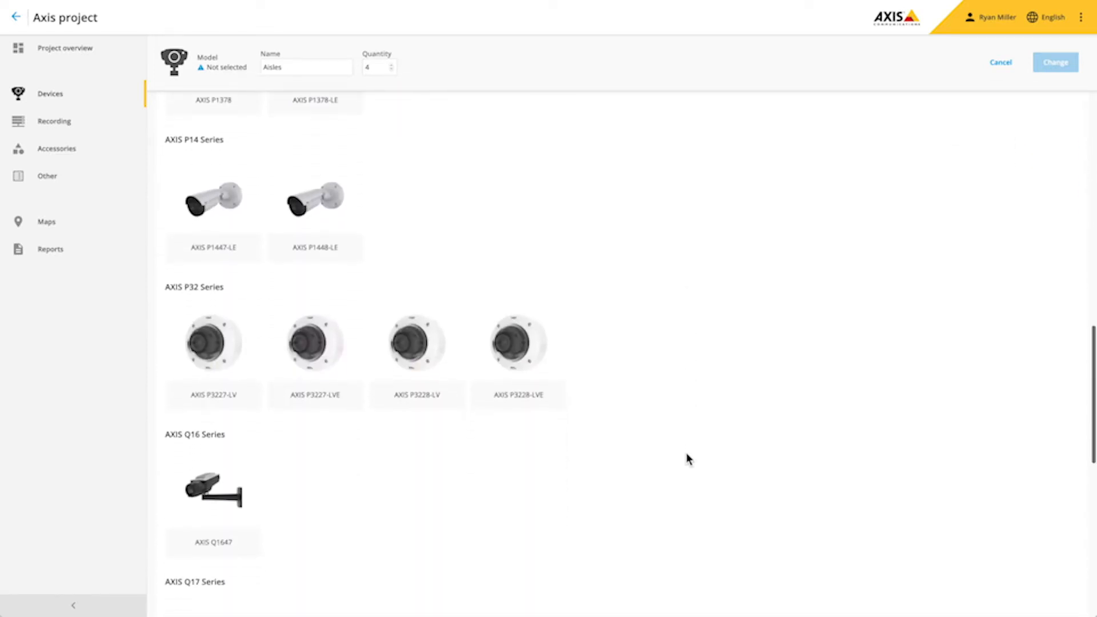
{"action": "scroll", "coordinate": [687, 459], "scroll_direction": "up", "scroll_amount": 1}
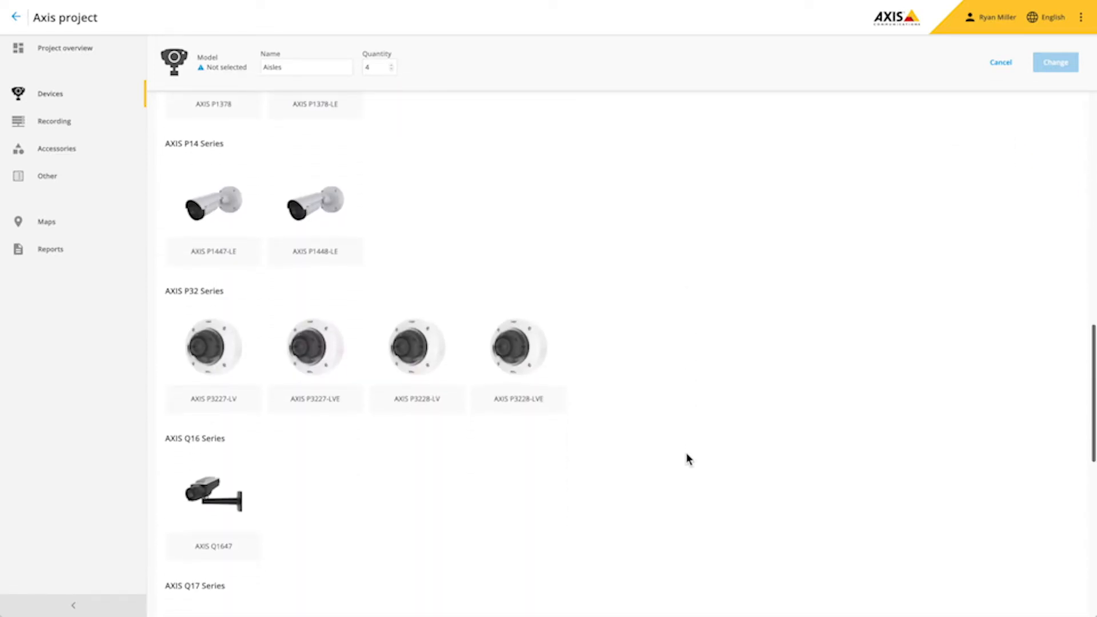
{"action": "scroll", "coordinate": [687, 459], "scroll_direction": "up", "scroll_amount": 15}
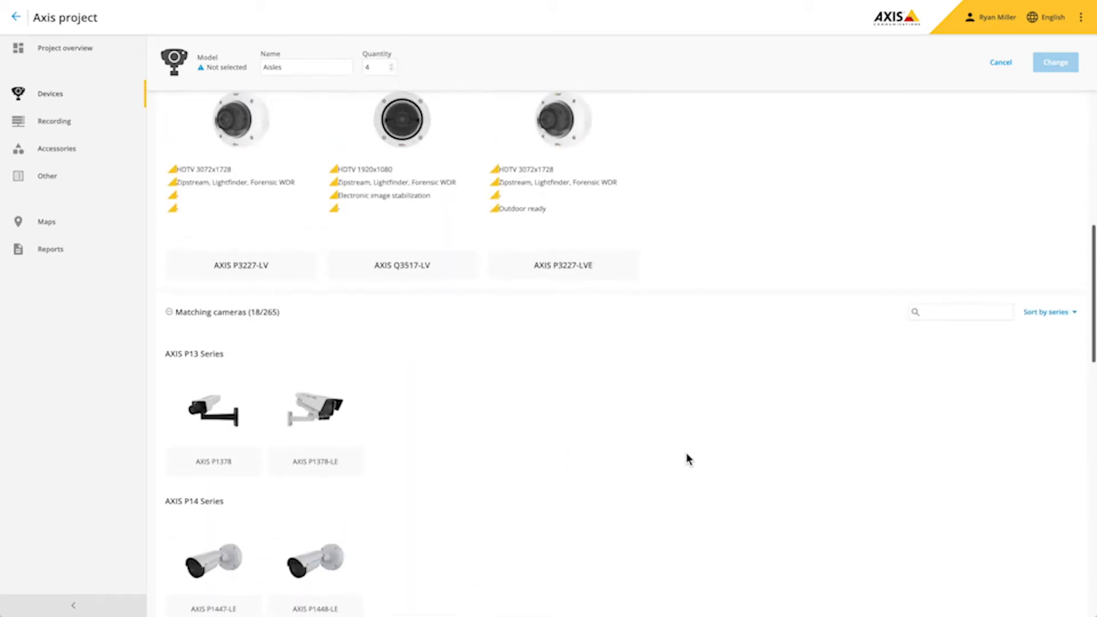
{"action": "scroll", "coordinate": [688, 459], "scroll_direction": "up", "scroll_amount": 2}
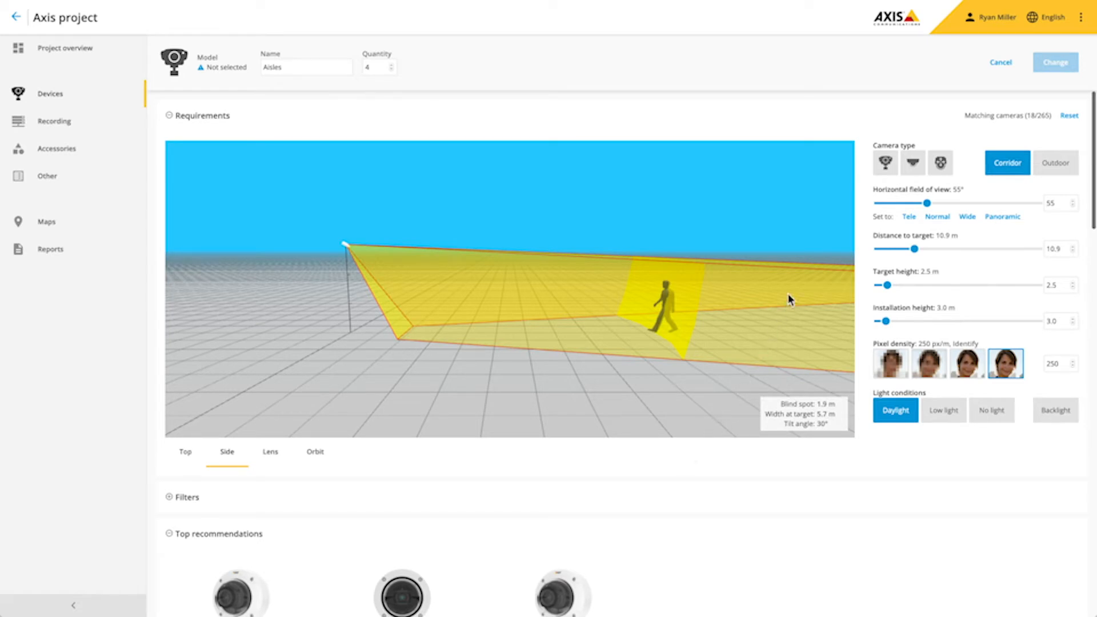
{"action": "left_click", "coordinate": [884, 165]}
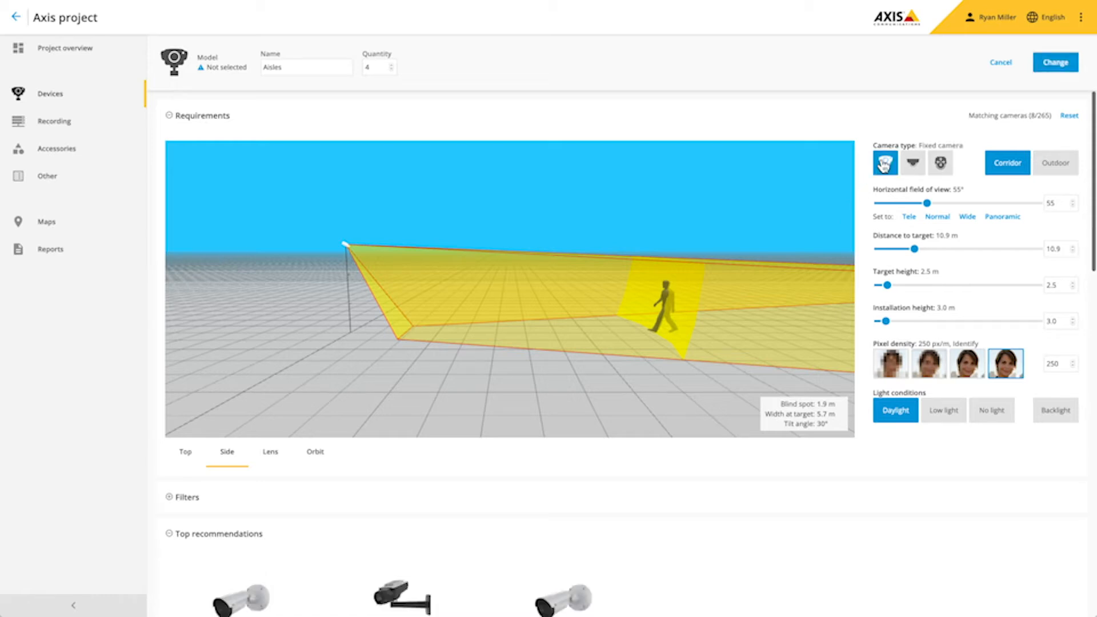
{"action": "scroll", "coordinate": [560, 465], "scroll_direction": "down", "scroll_amount": 3}
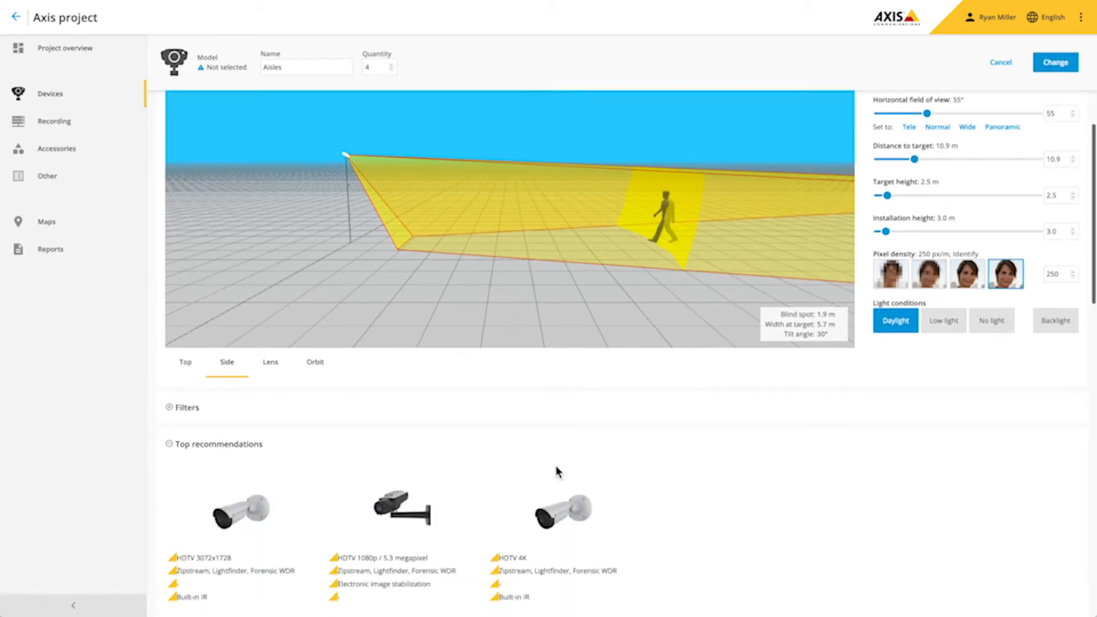
{"action": "mouse_move", "coordinate": [309, 467]}
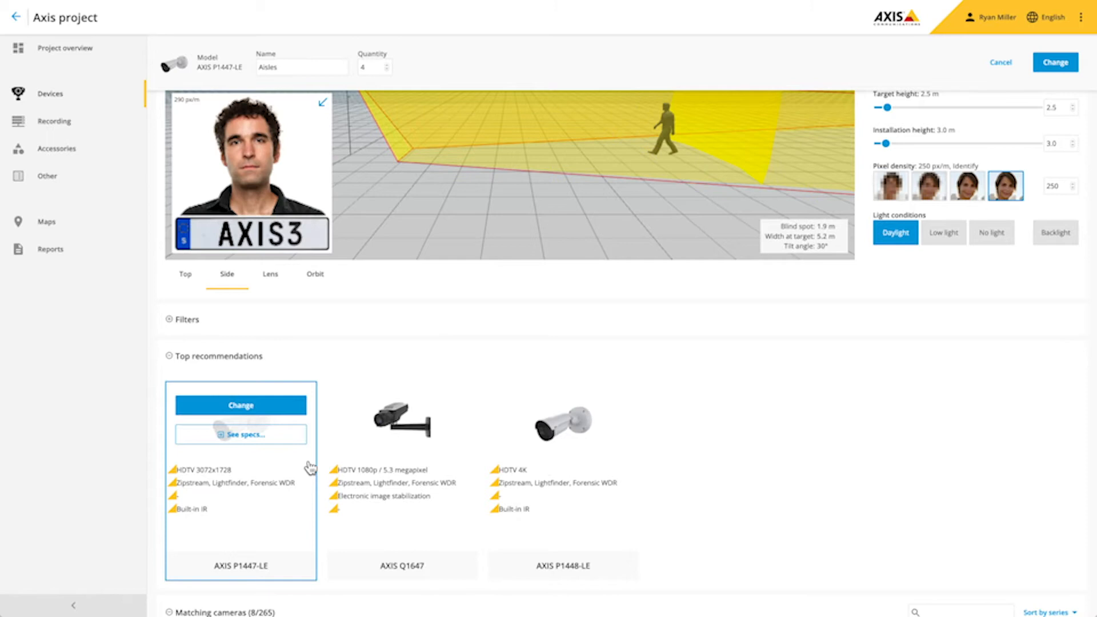
{"action": "scroll", "coordinate": [391, 422], "scroll_direction": "up", "scroll_amount": 3}
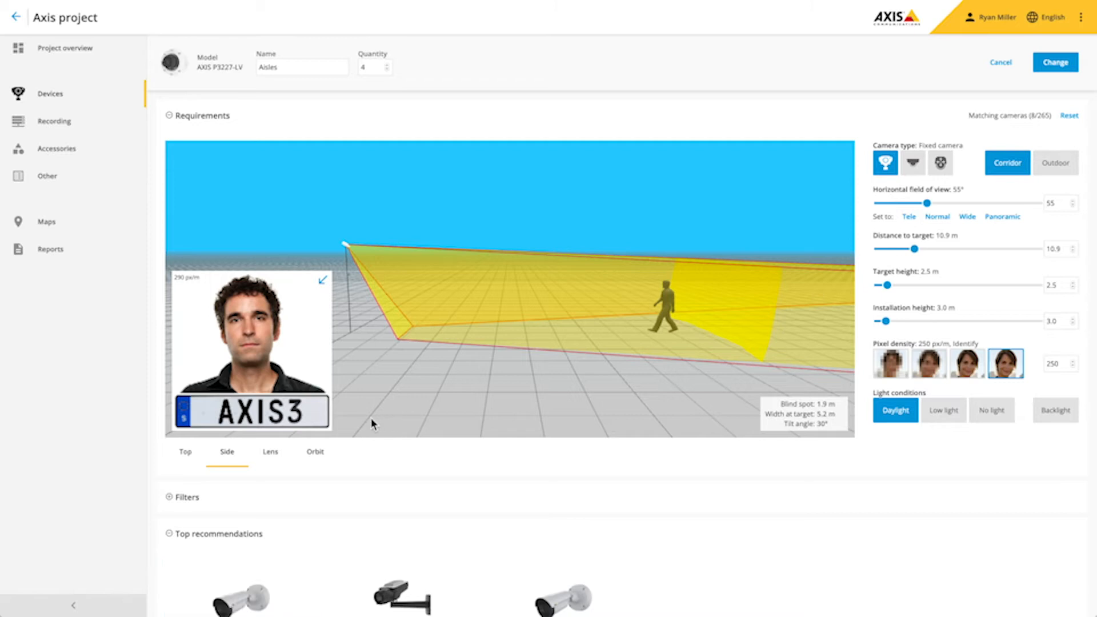
- Check the Lens and Orbit previews of AXIS P3227-LV and apply it to the Aisles cameras
{"action": "left_click", "coordinate": [271, 457]}
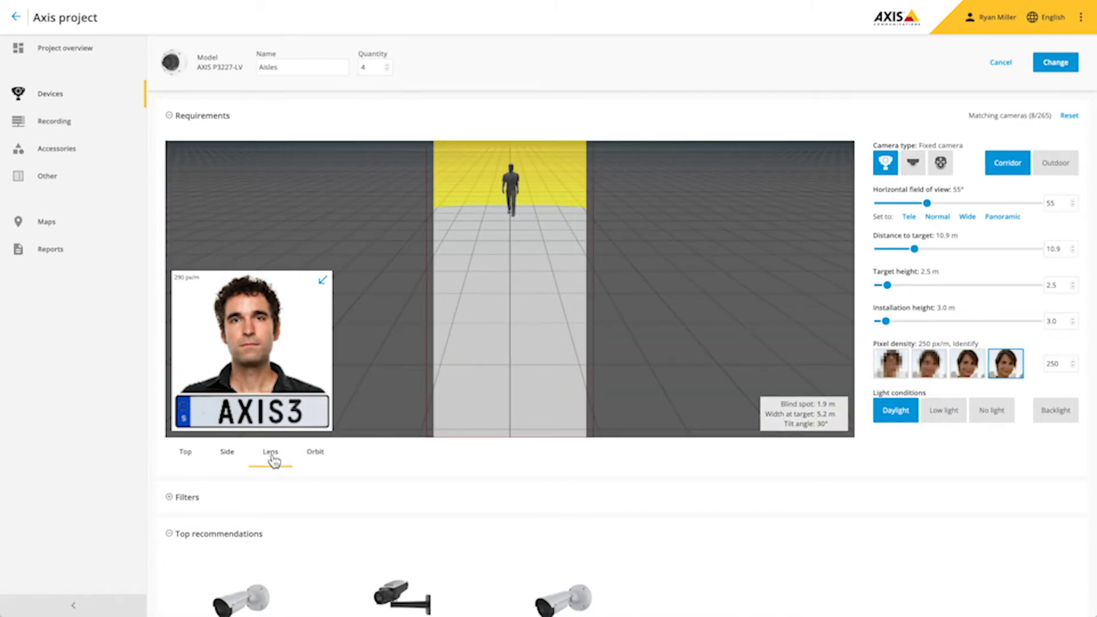
{"action": "left_click", "coordinate": [321, 457]}
{"action": "left_click_drag", "start_coordinate": [472, 385], "coordinate": [522, 372]}
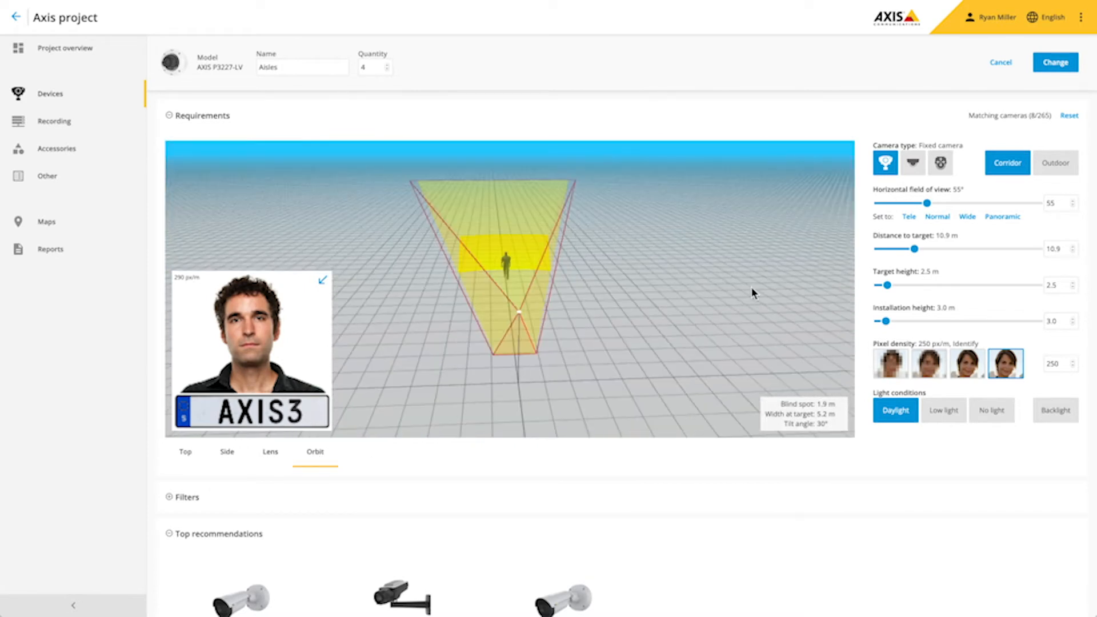
{"action": "left_click", "coordinate": [1057, 64]}
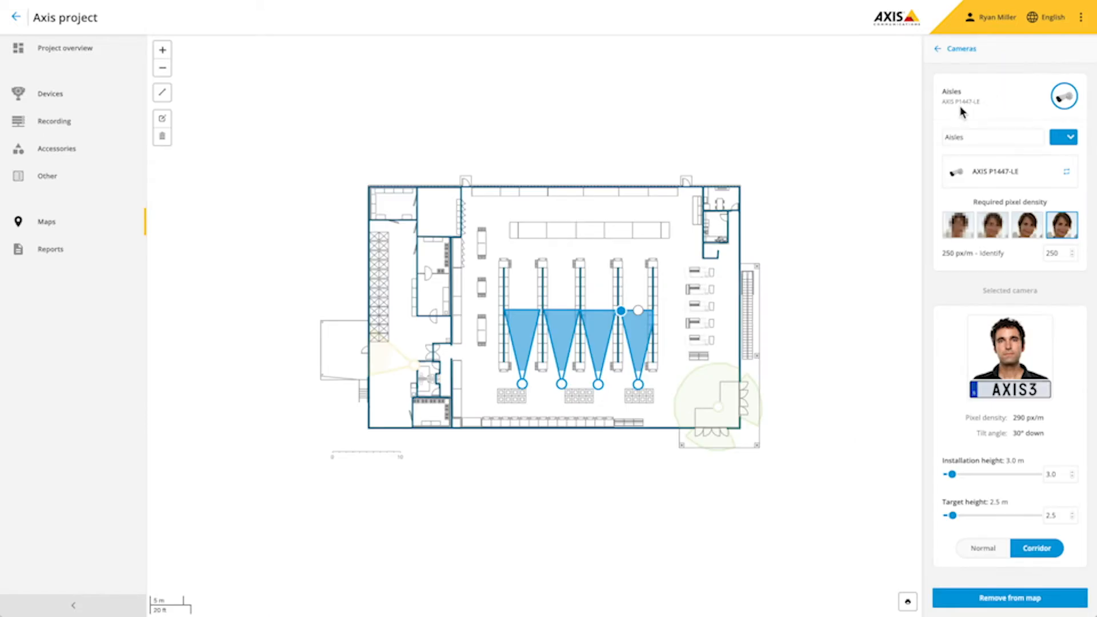
- Drag the fourth Aisles camera's coverage handle up the aisle, giving 284 px/m
{"action": "mouse_move", "coordinate": [639, 311]}
{"action": "left_mouse_down"}
{"action": "mouse_move", "coordinate": [641, 263]}
{"action": "mouse_move", "coordinate": [639, 313]}
{"action": "left_mouse_up"}
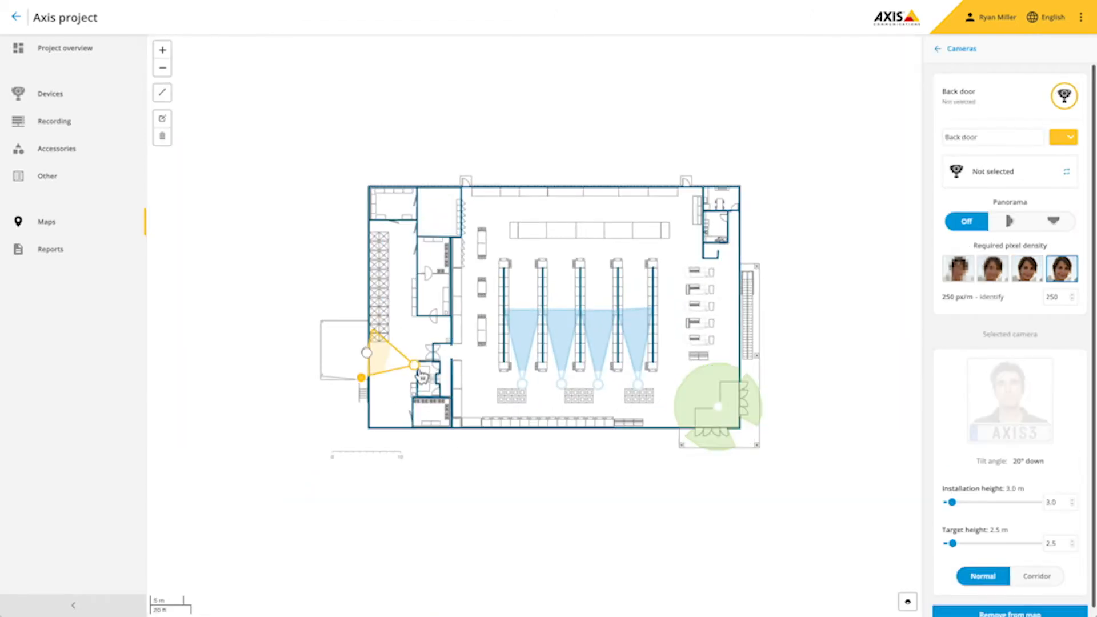
- Give the Back door camera the top recommended model, AXIS M1145-L
{"action": "left_click", "coordinate": [1005, 179]}
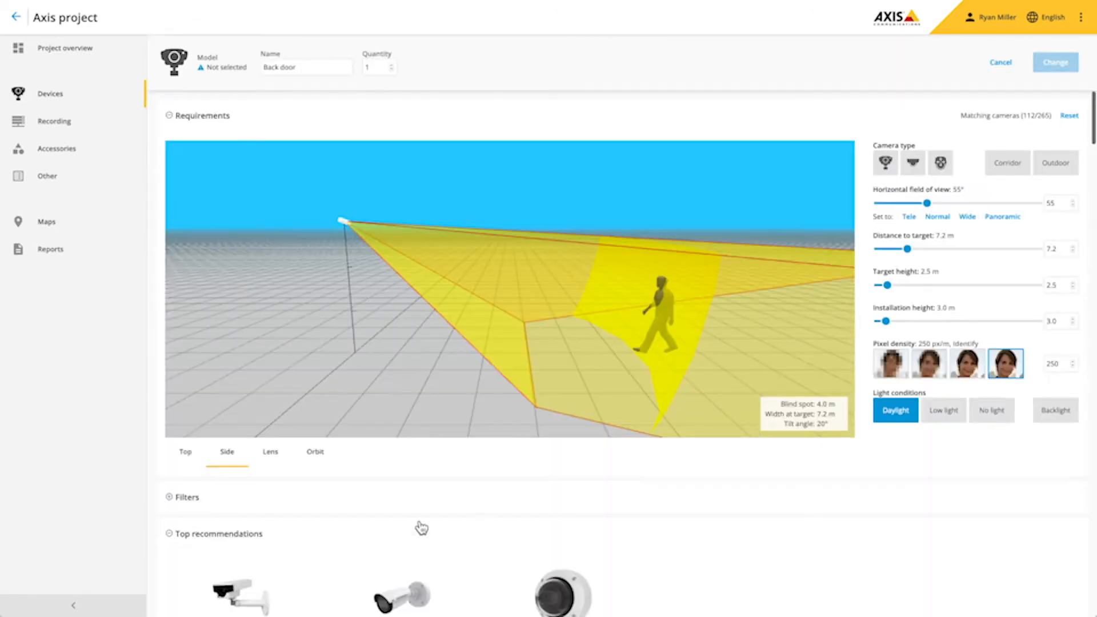
{"action": "scroll", "coordinate": [421, 527], "scroll_direction": "down", "scroll_amount": 3}
{"action": "left_click", "coordinate": [251, 414]}
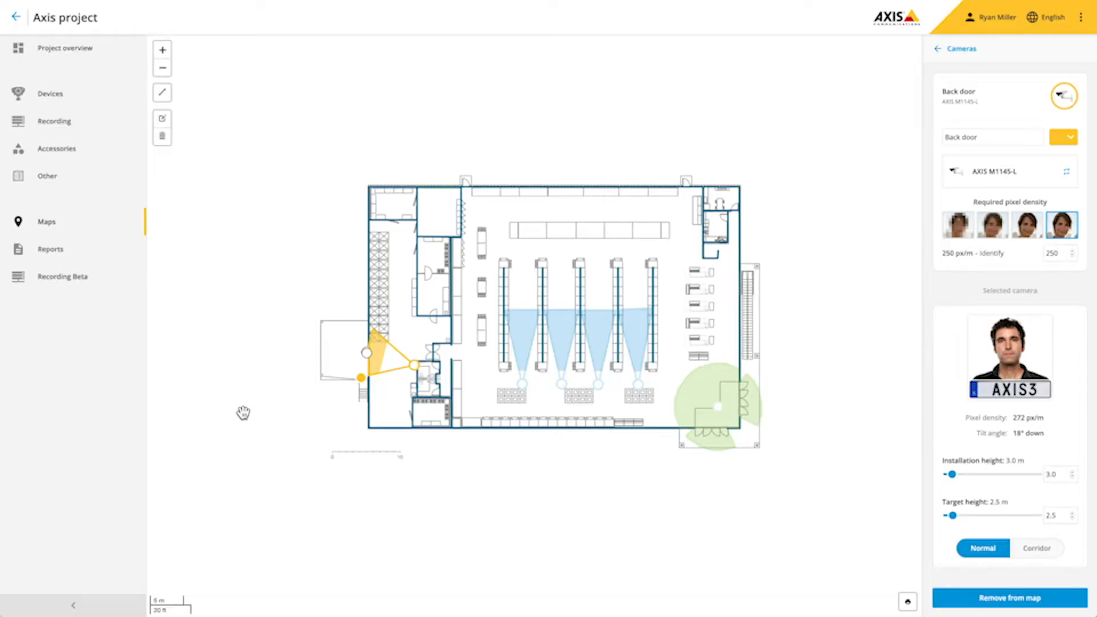
{"action": "left_click", "coordinate": [60, 97]}
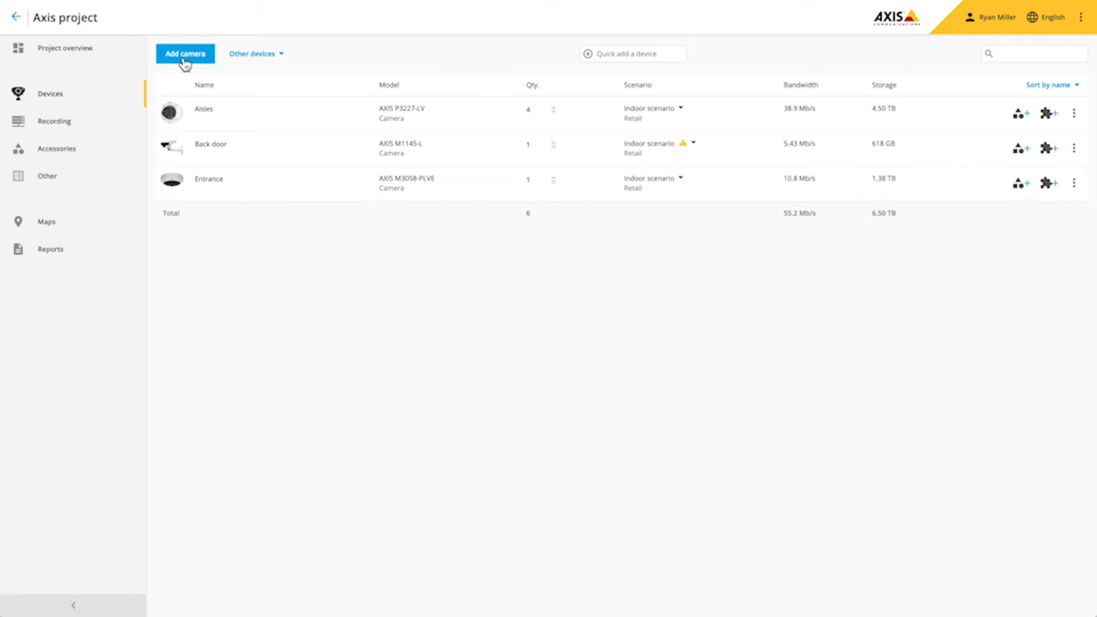
- Add an F/FA series AXIS FA54 main unit filtered for two-way audio
{"action": "left_click", "coordinate": [254, 55]}
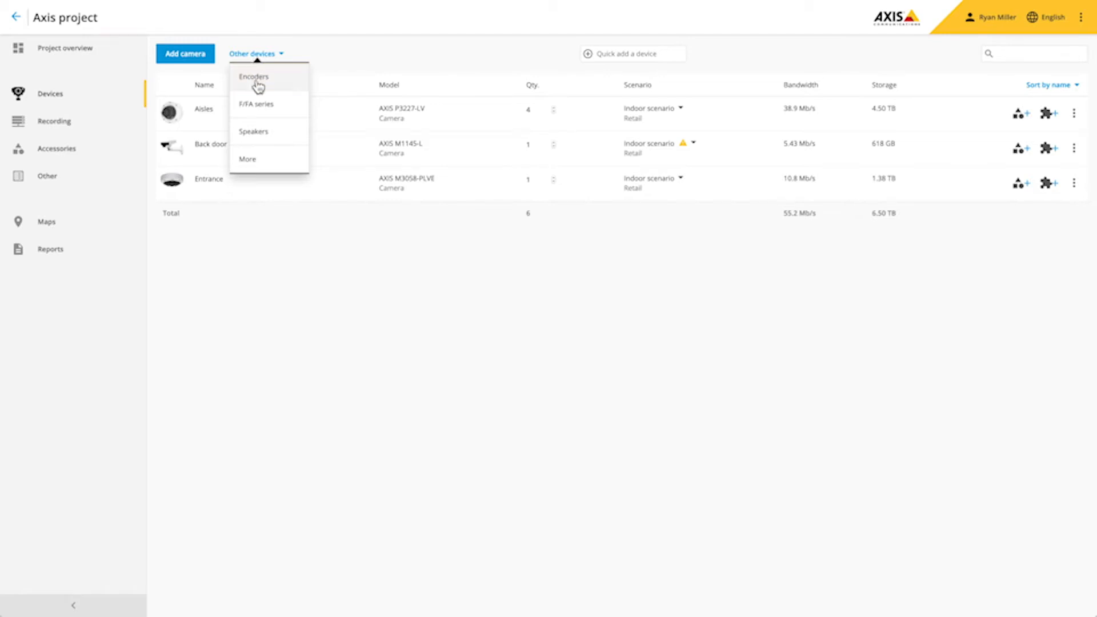
{"action": "left_click", "coordinate": [259, 107]}
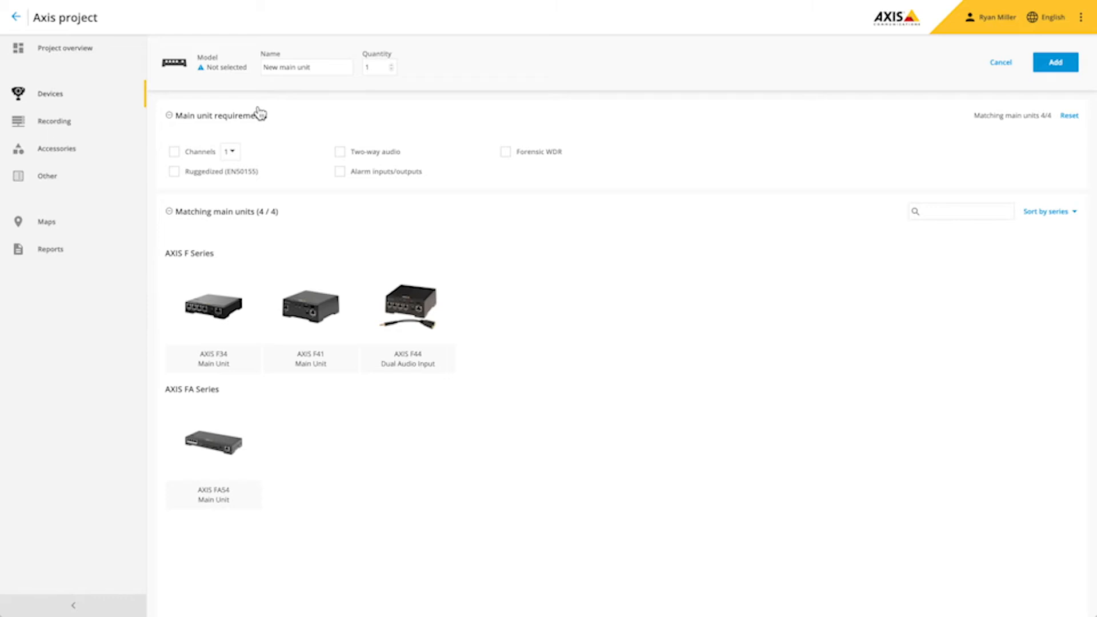
{"action": "left_click", "coordinate": [341, 153]}
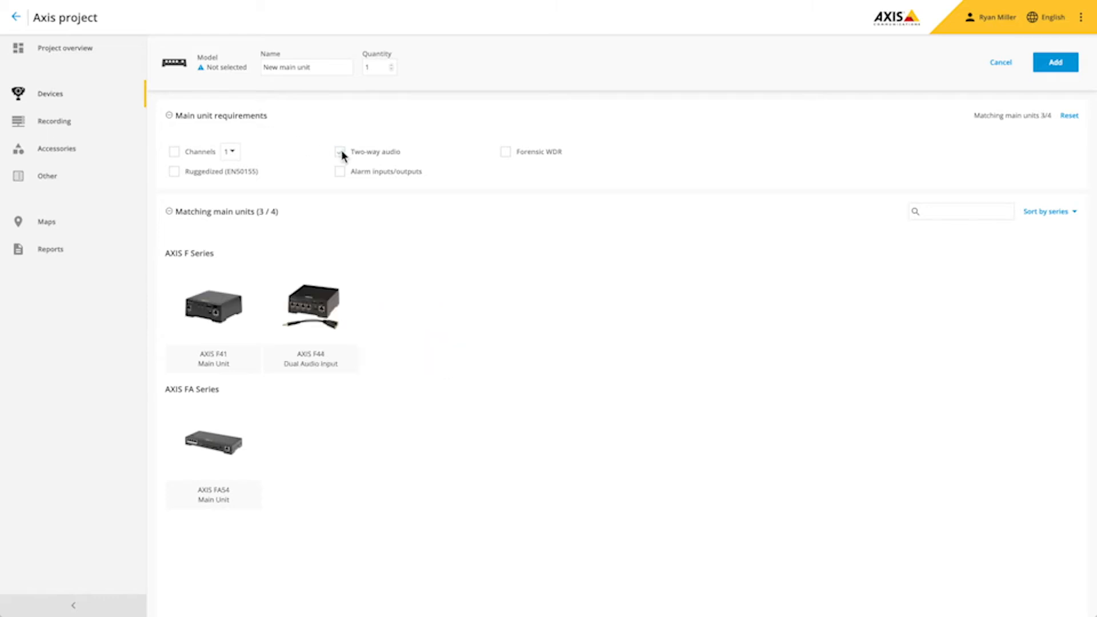
{"action": "left_click", "coordinate": [206, 443]}
{"action": "left_click", "coordinate": [205, 438]}
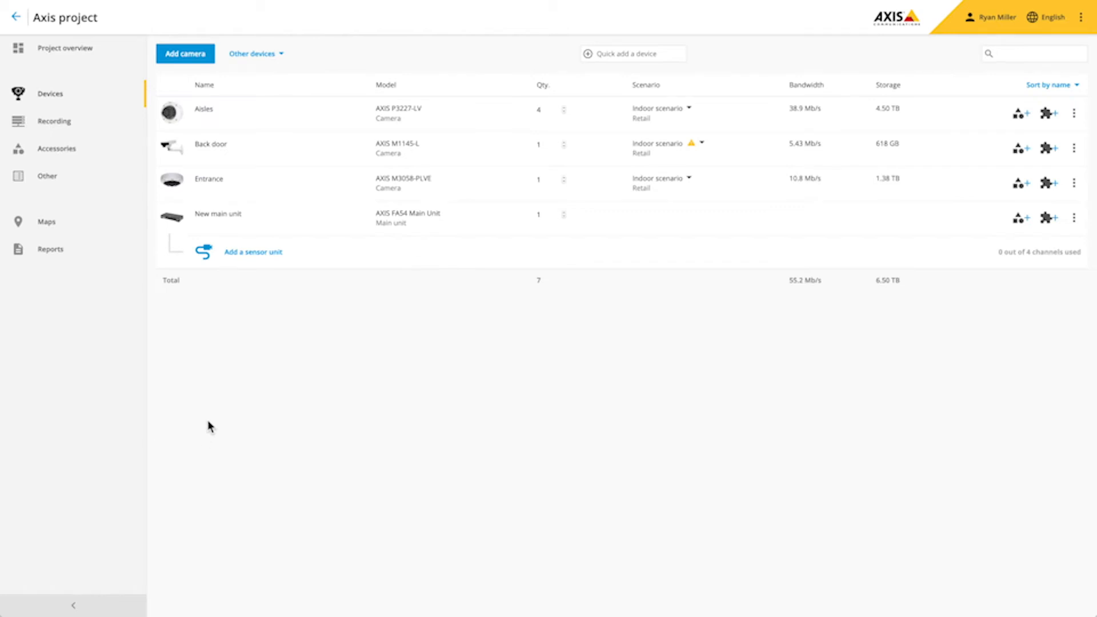
{"action": "left_click", "coordinate": [256, 256]}
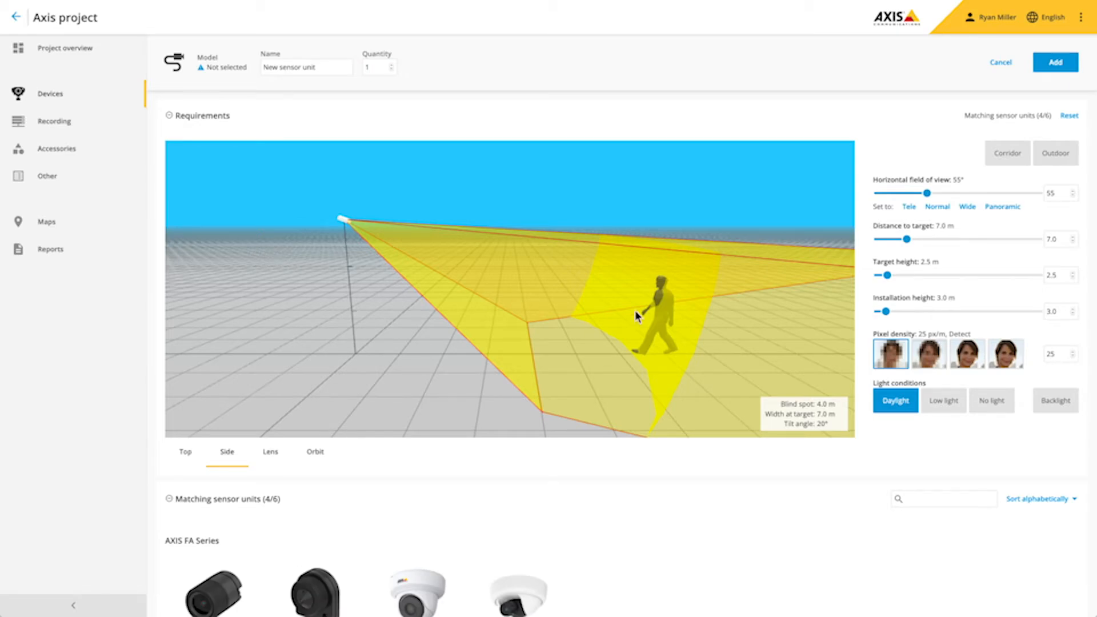
- Add four AXIS FA4115 dome sensor units at Identify density to the main unit
{"action": "left_click", "coordinate": [1005, 356]}
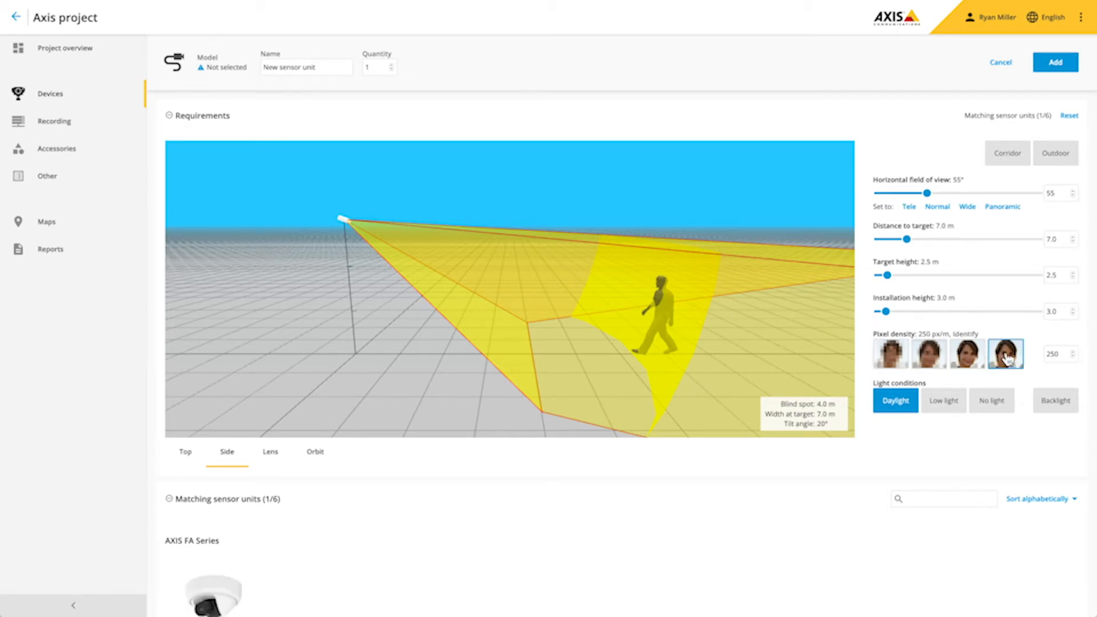
{"action": "scroll", "coordinate": [1004, 358], "scroll_direction": "down", "scroll_amount": 3}
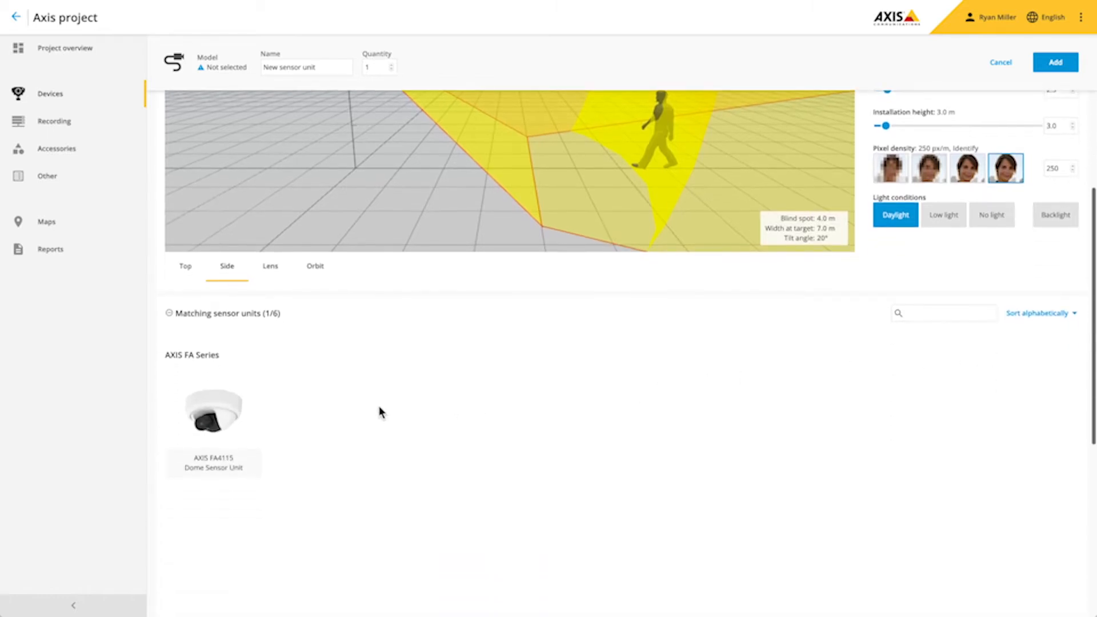
{"action": "mouse_move", "coordinate": [224, 404]}
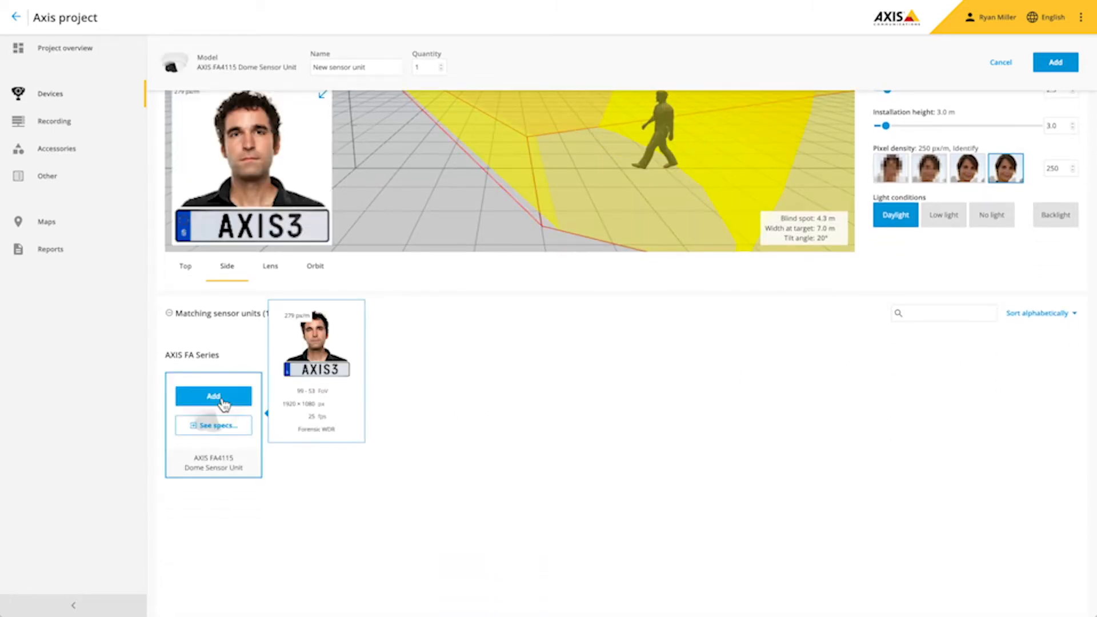
{"action": "left_click", "coordinate": [213, 396]}
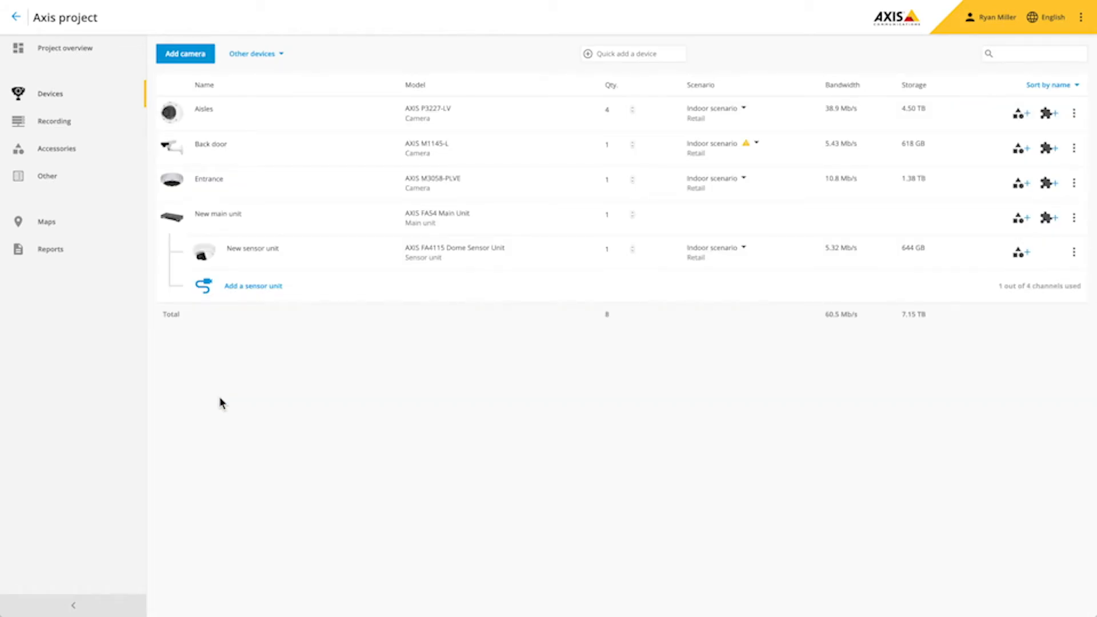
{"action": "left_click", "coordinate": [634, 250]}
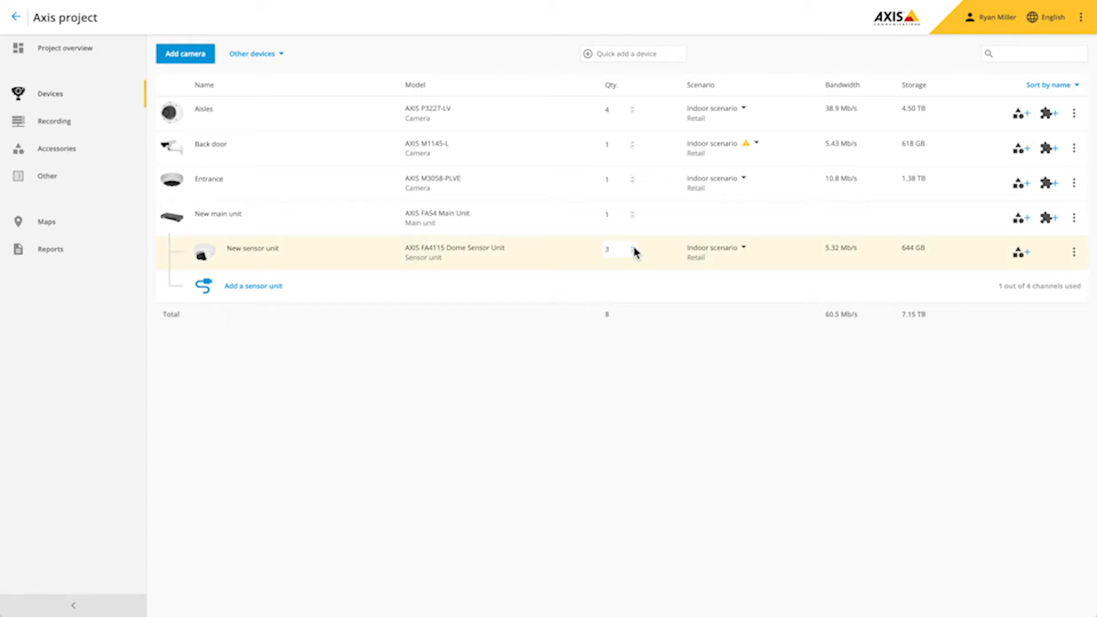
{"action": "left_click", "coordinate": [653, 251]}
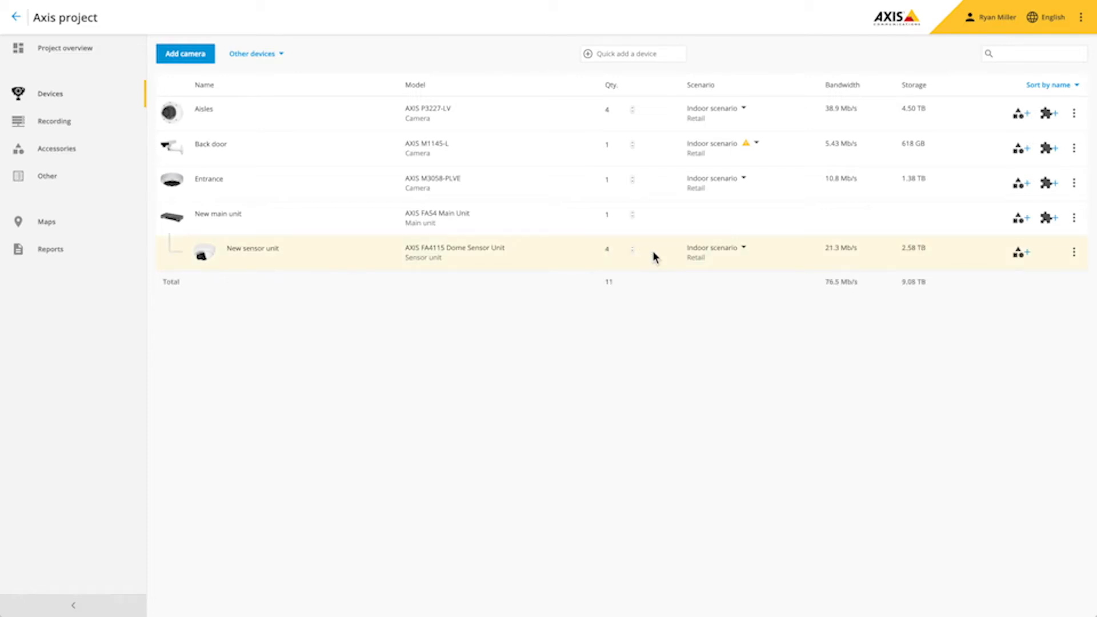
- Delete the FA54 main unit together with its sensor units
{"action": "left_click", "coordinate": [1075, 224]}
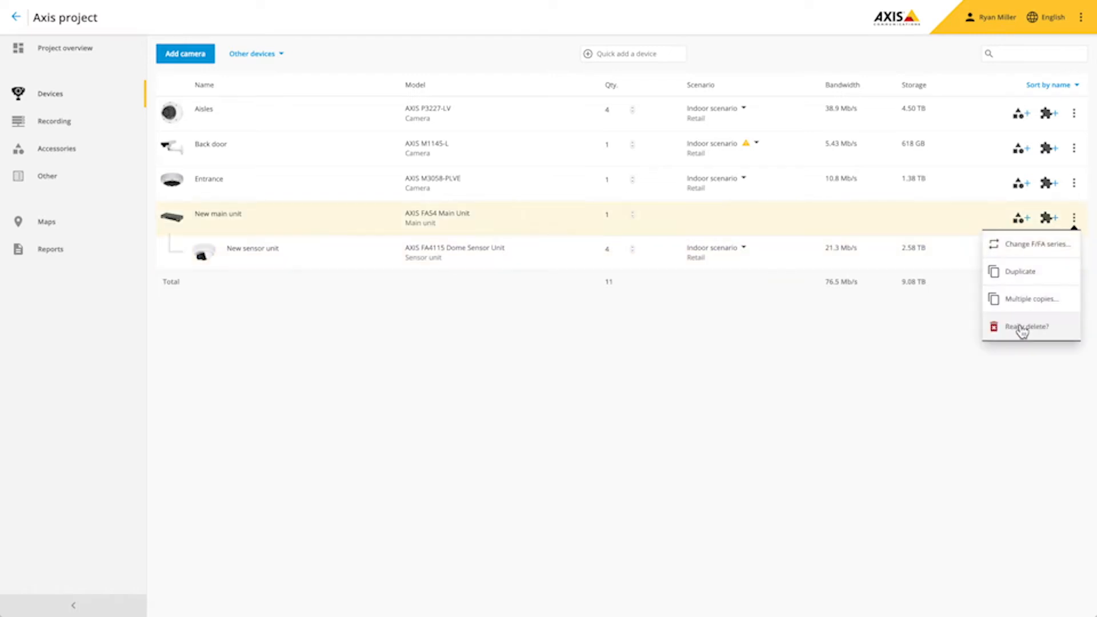
{"action": "left_click", "coordinate": [1020, 327]}
{"action": "left_click", "coordinate": [253, 54]}
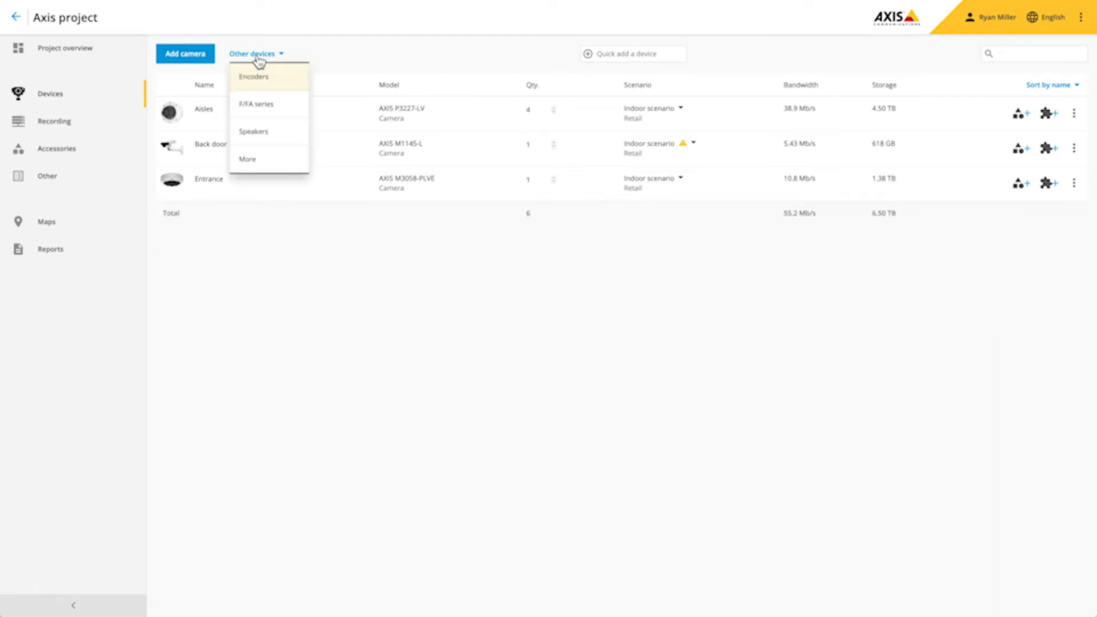
{"action": "left_click", "coordinate": [263, 135]}
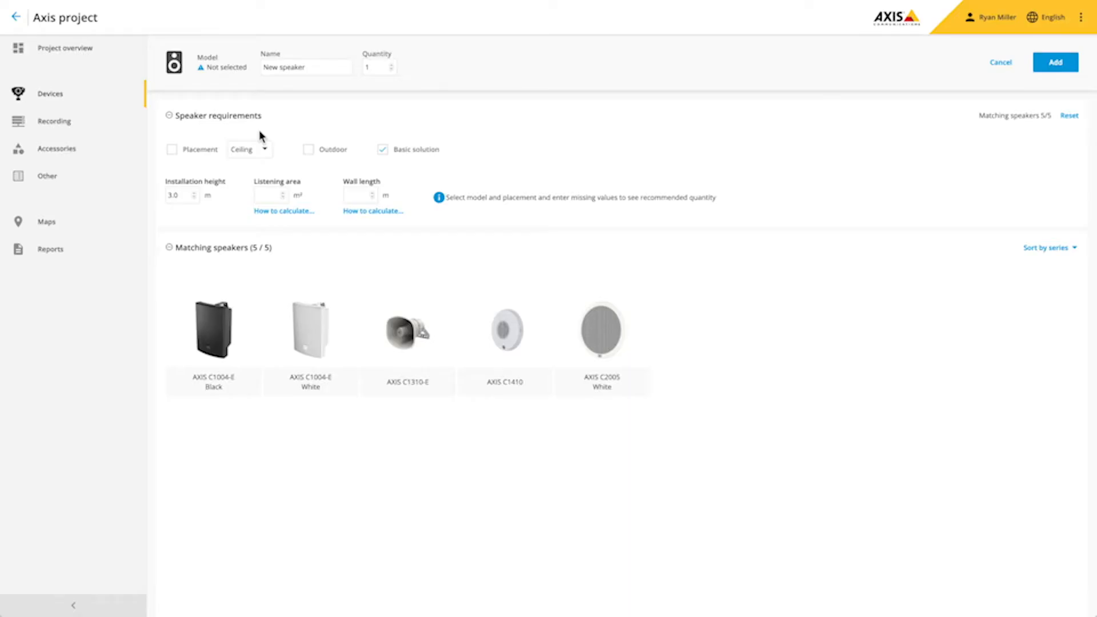
{"action": "left_click", "coordinate": [172, 150]}
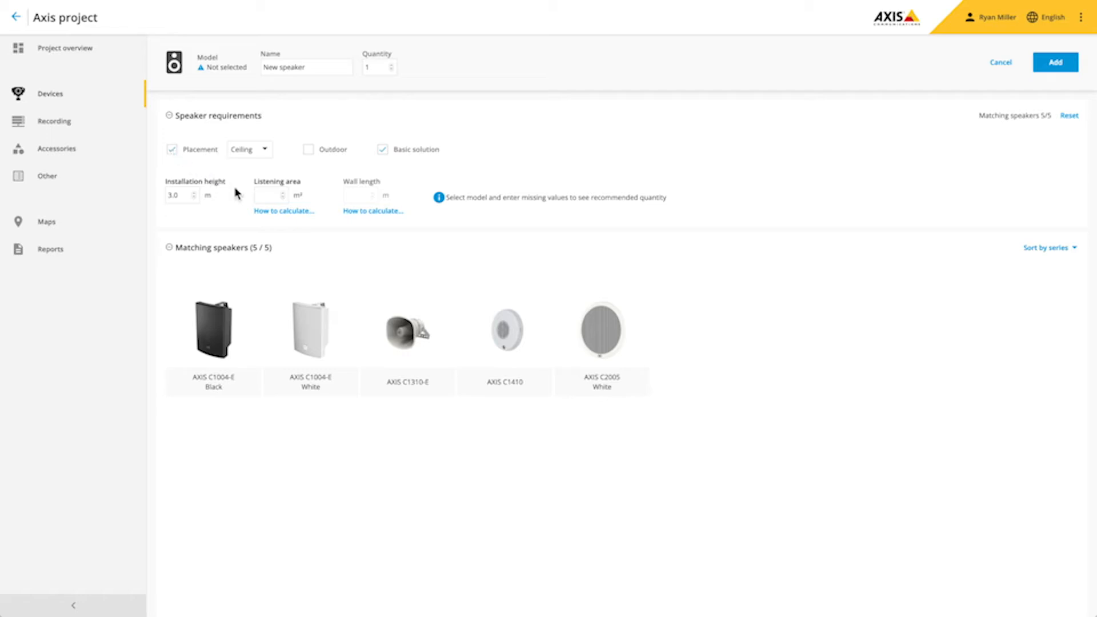
{"action": "type", "text": "400"}
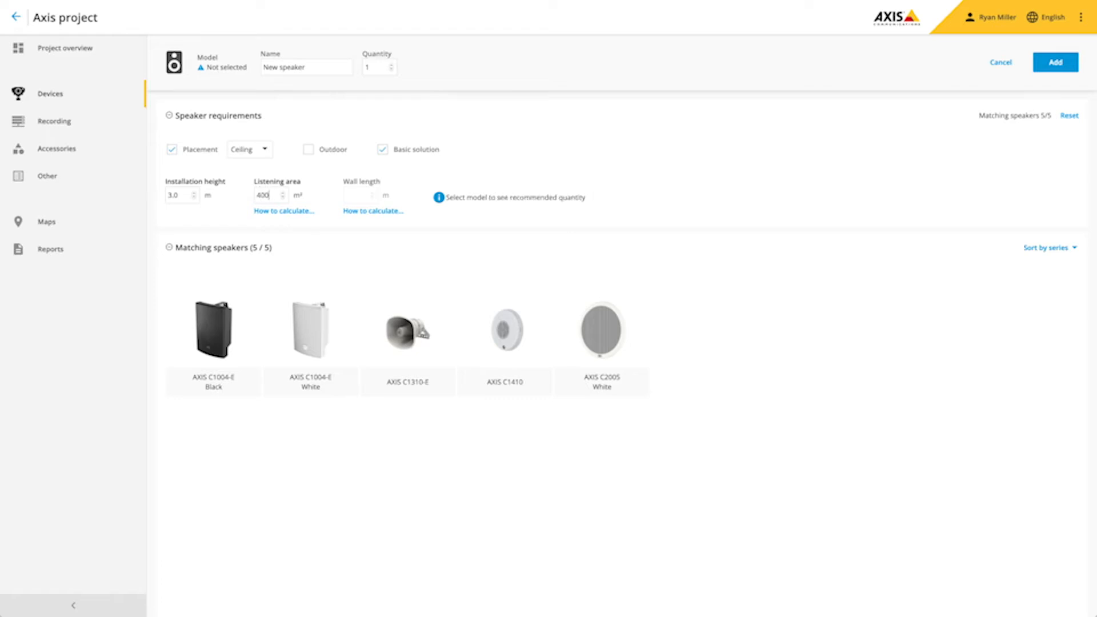
{"action": "left_click", "coordinate": [307, 212]}
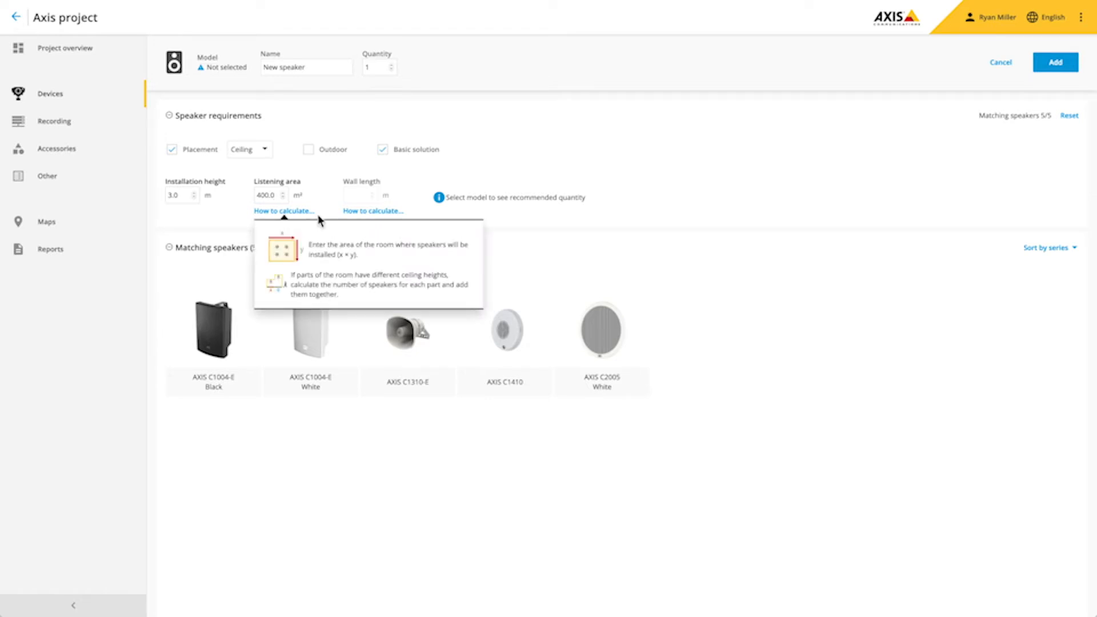
{"action": "left_click", "coordinate": [351, 213]}
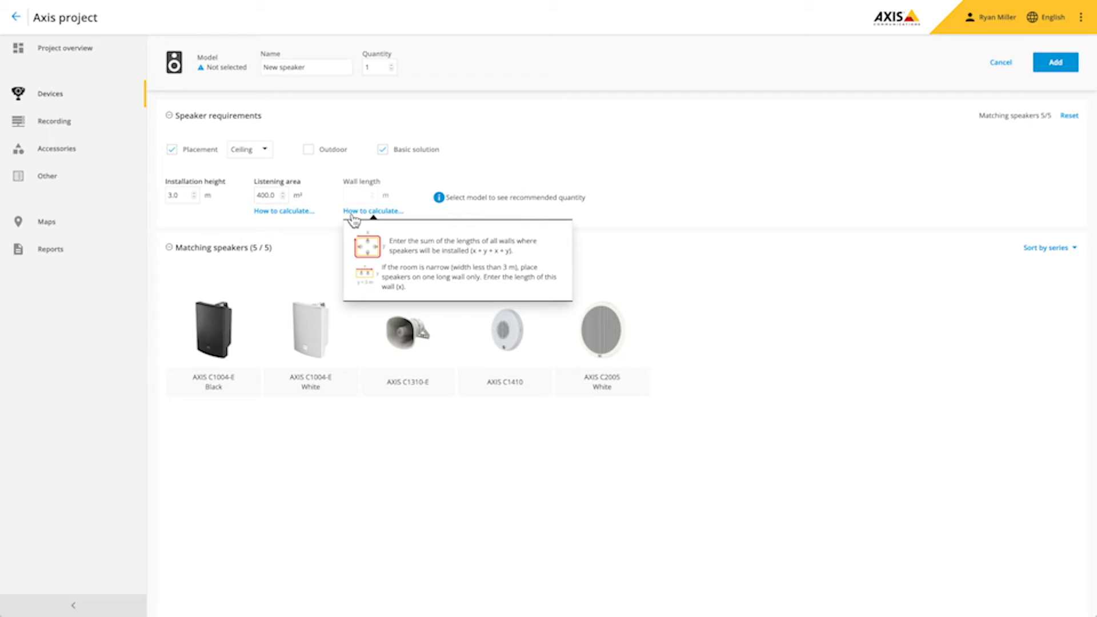
{"action": "left_click", "coordinate": [352, 216]}
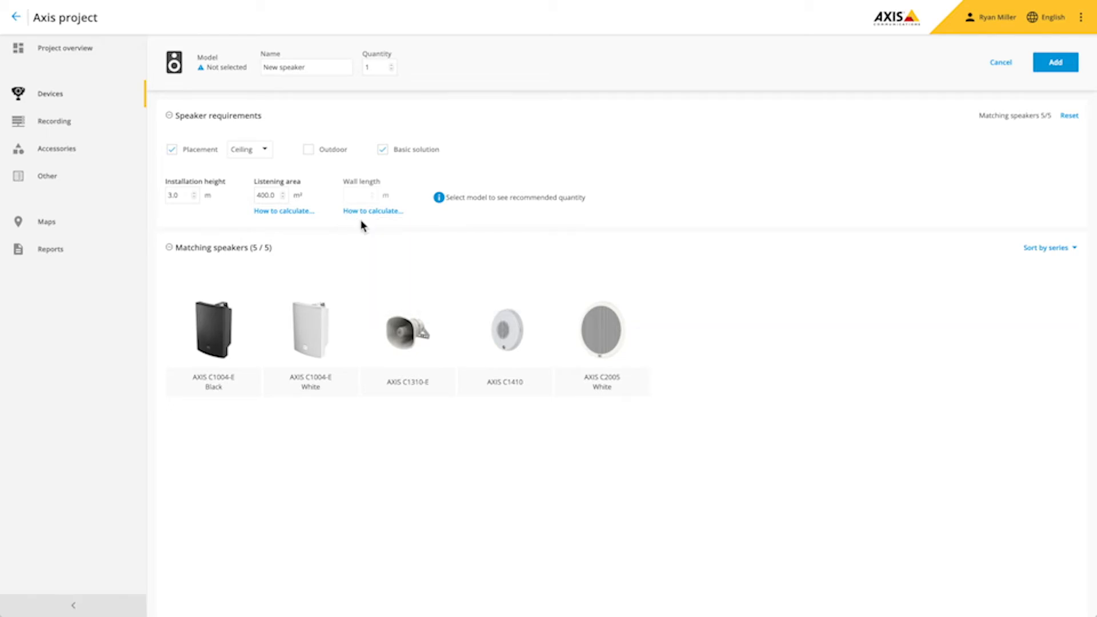
{"action": "left_click", "coordinate": [502, 332]}
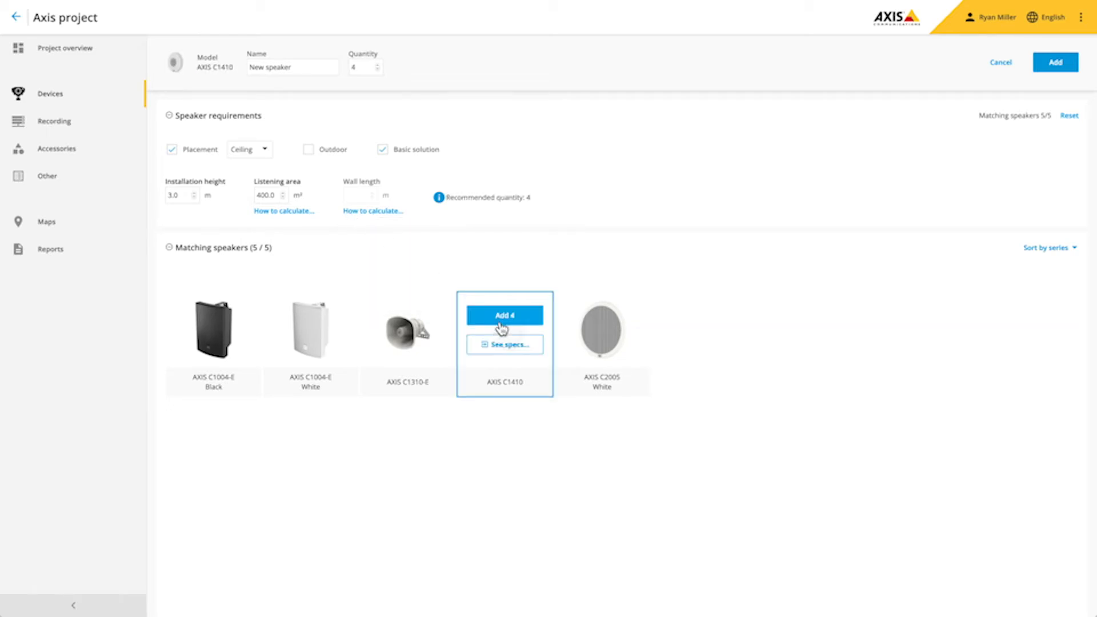
{"action": "left_click", "coordinate": [504, 315]}
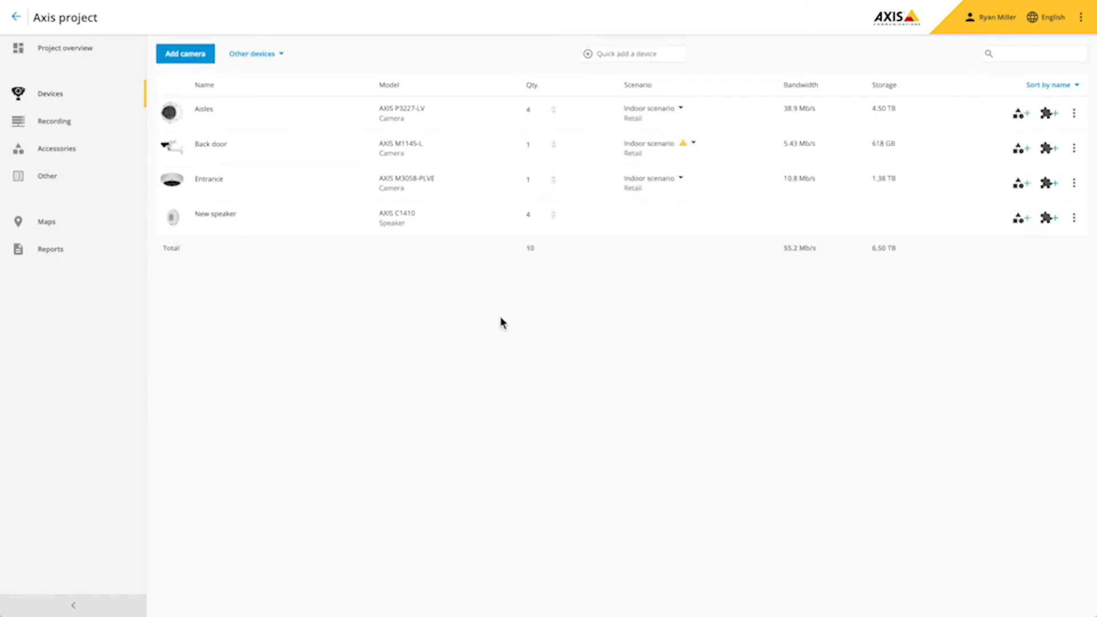
{"action": "left_click", "coordinate": [1074, 217]}
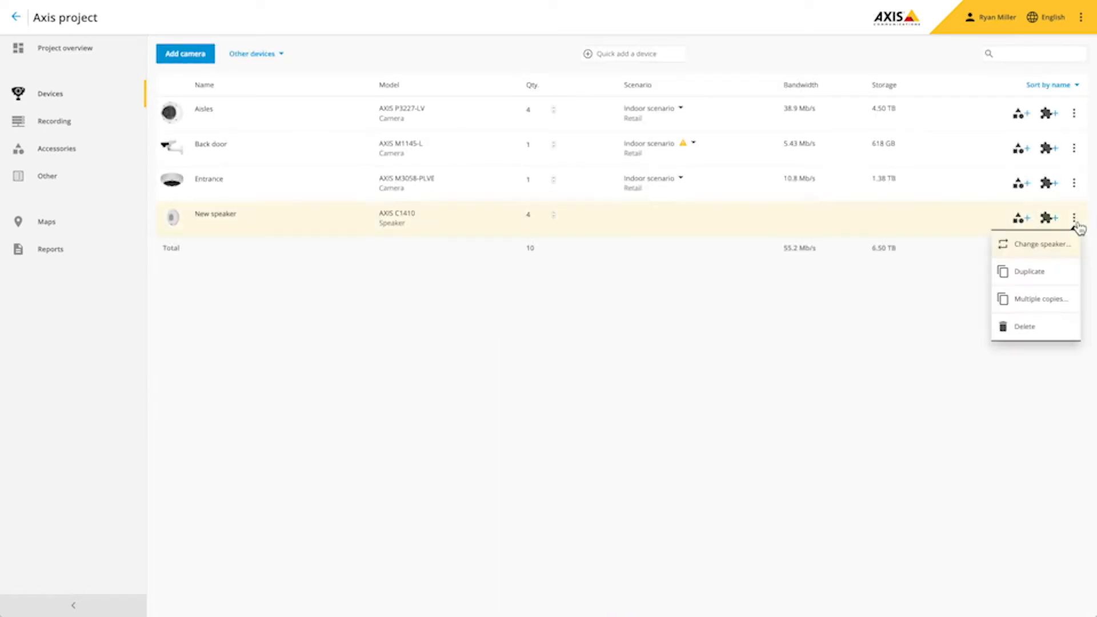
{"action": "left_click", "coordinate": [1030, 331]}
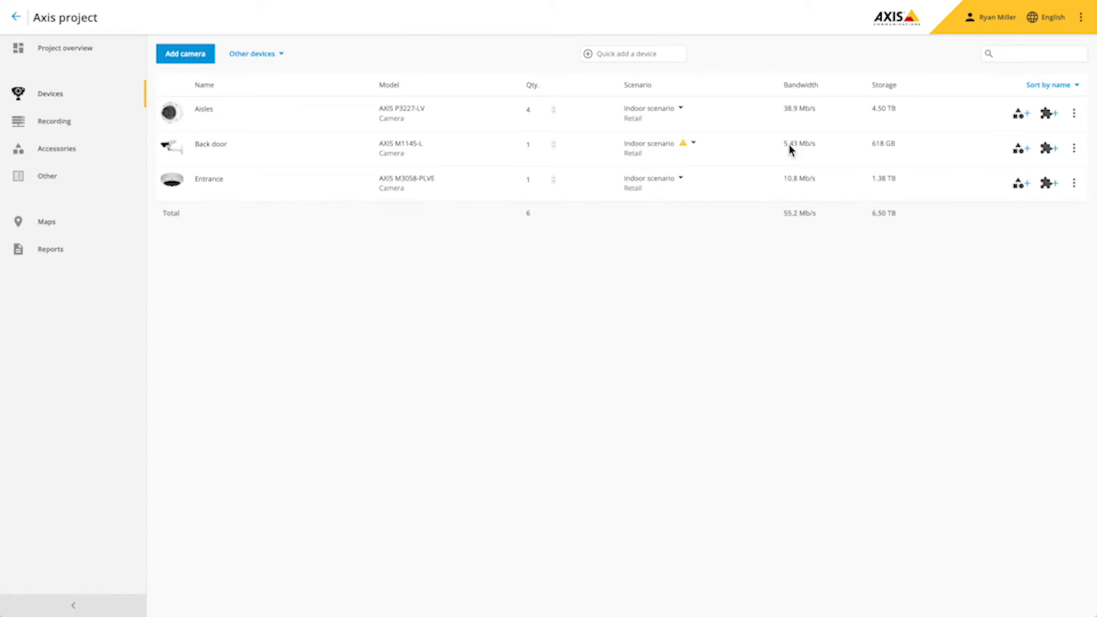
{"action": "left_click", "coordinate": [268, 54]}
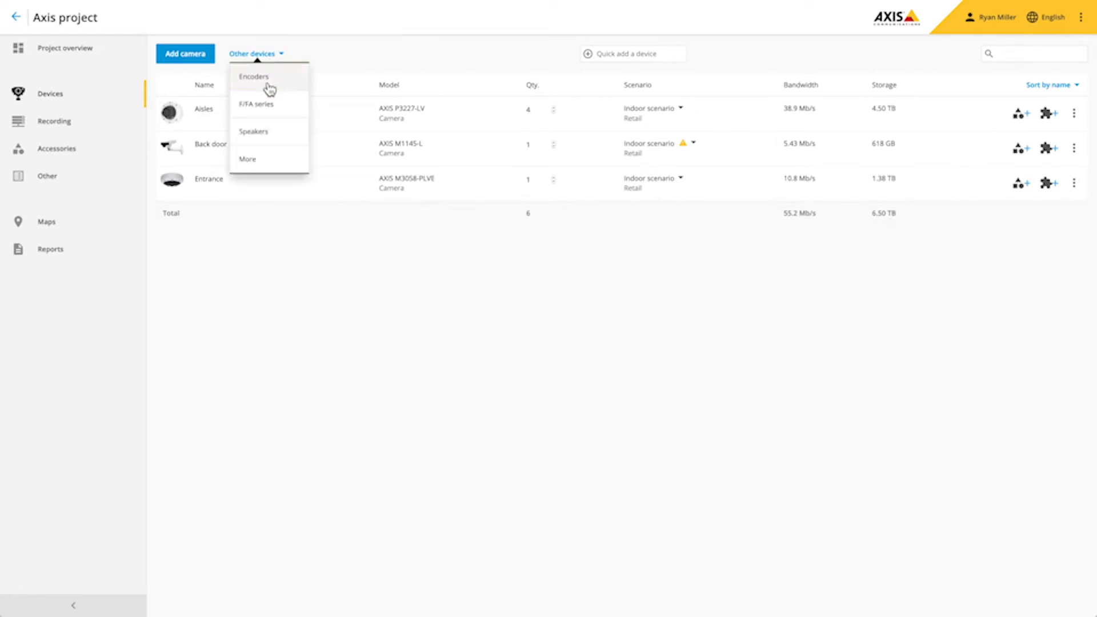
{"action": "left_click", "coordinate": [256, 162]}
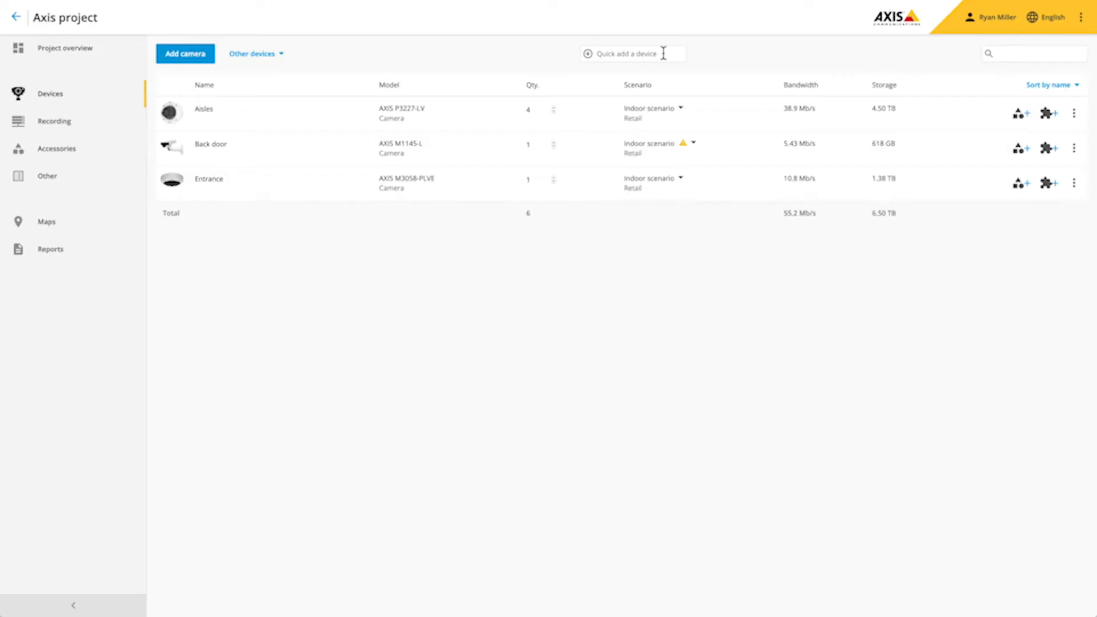
- Quick-add the AXIS P3245-LVE camera by searching 'p324'
{"action": "left_click", "coordinate": [662, 53]}
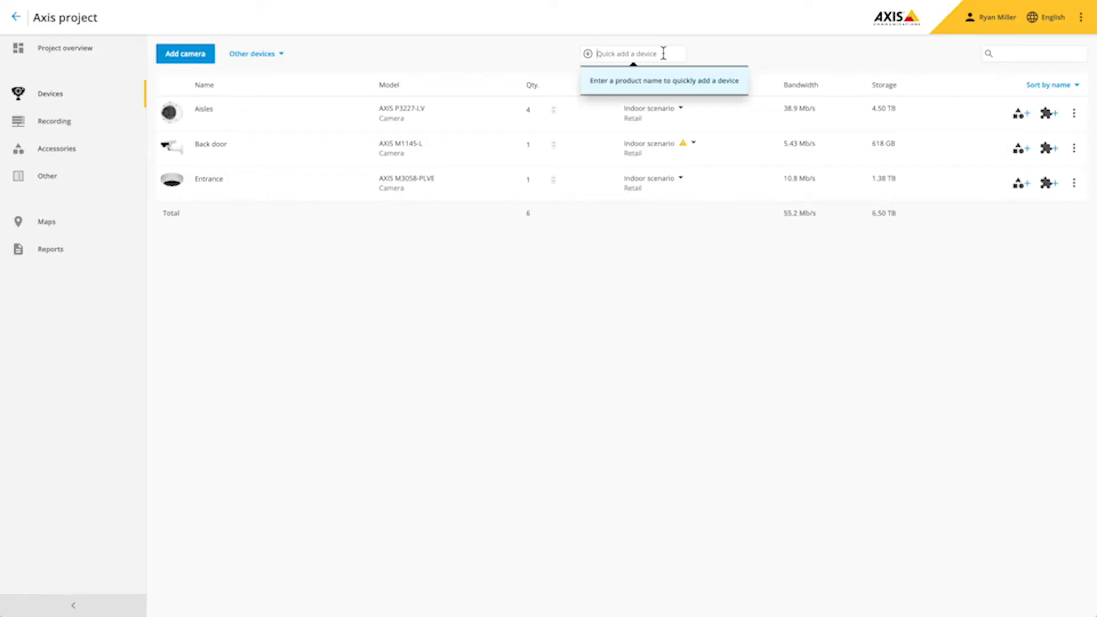
{"action": "type", "text": "p324"}
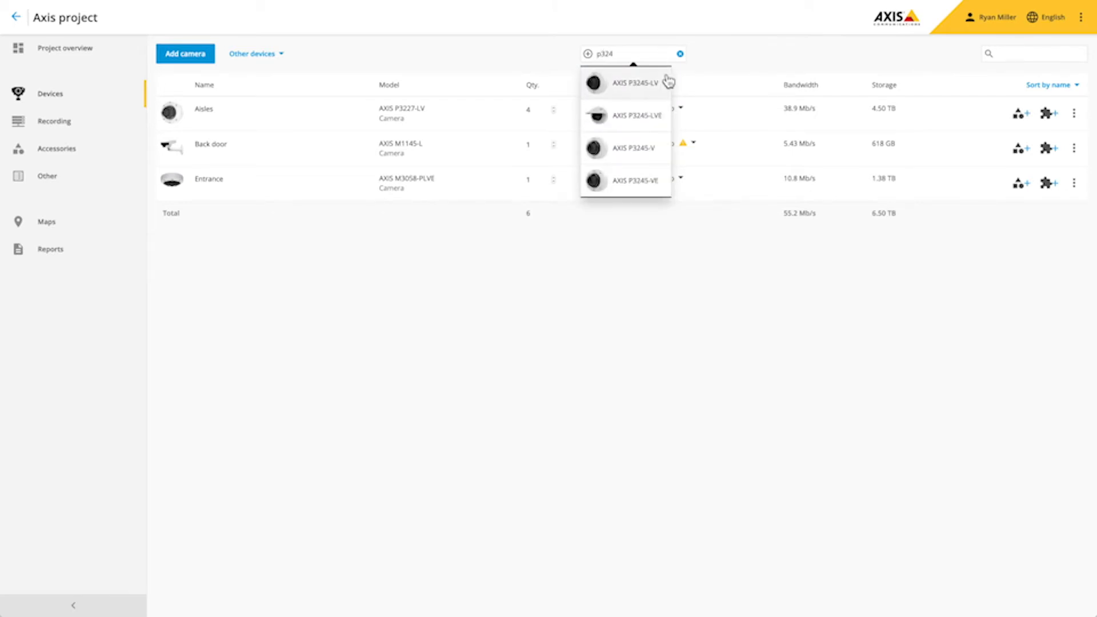
{"action": "left_click", "coordinate": [651, 115]}
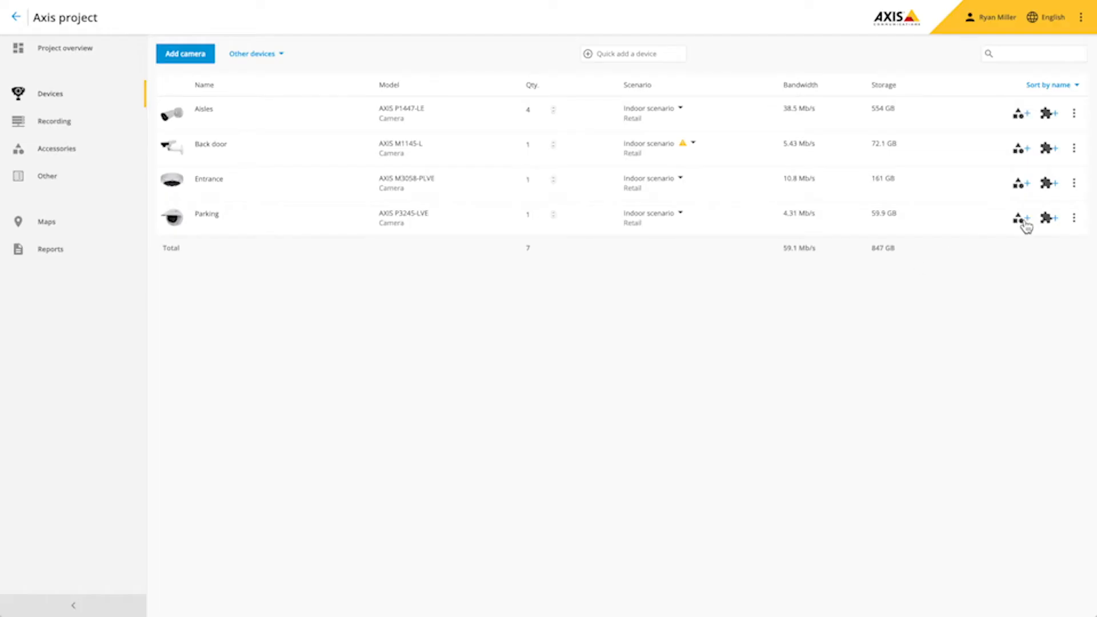
- Open the add-accessories settings on the Parking camera (AXIS P3245-LVE) row
{"action": "left_click", "coordinate": [1024, 222]}
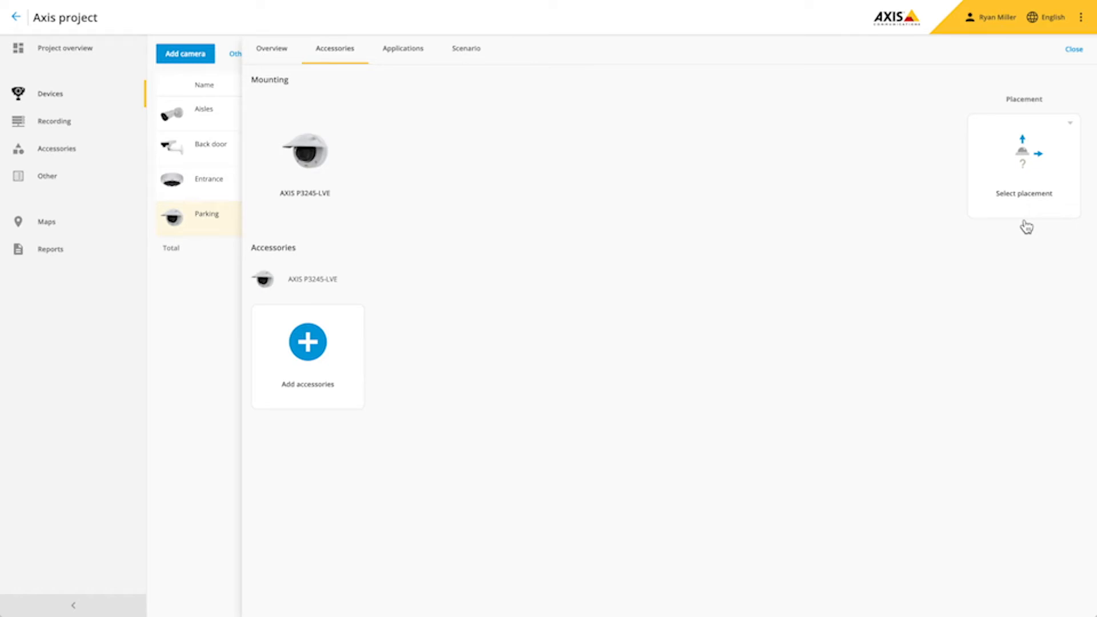
- Set the Parking camera placement to Pole with the T98A17-VE Surveillance Cabinet as primary mount
{"action": "left_click", "coordinate": [1022, 159]}
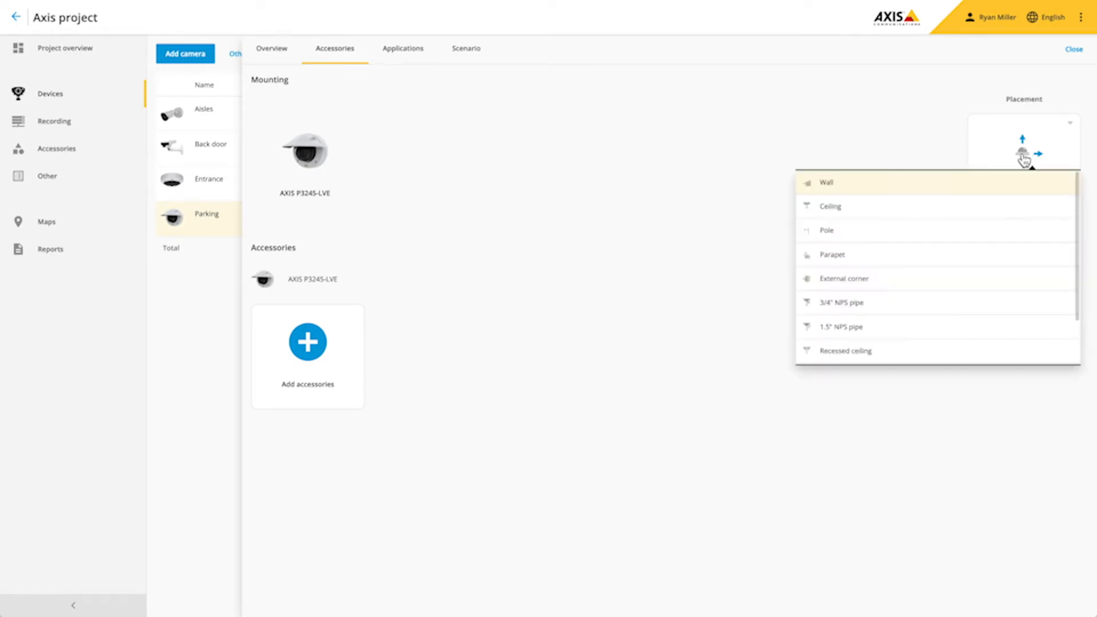
{"action": "left_click", "coordinate": [861, 237]}
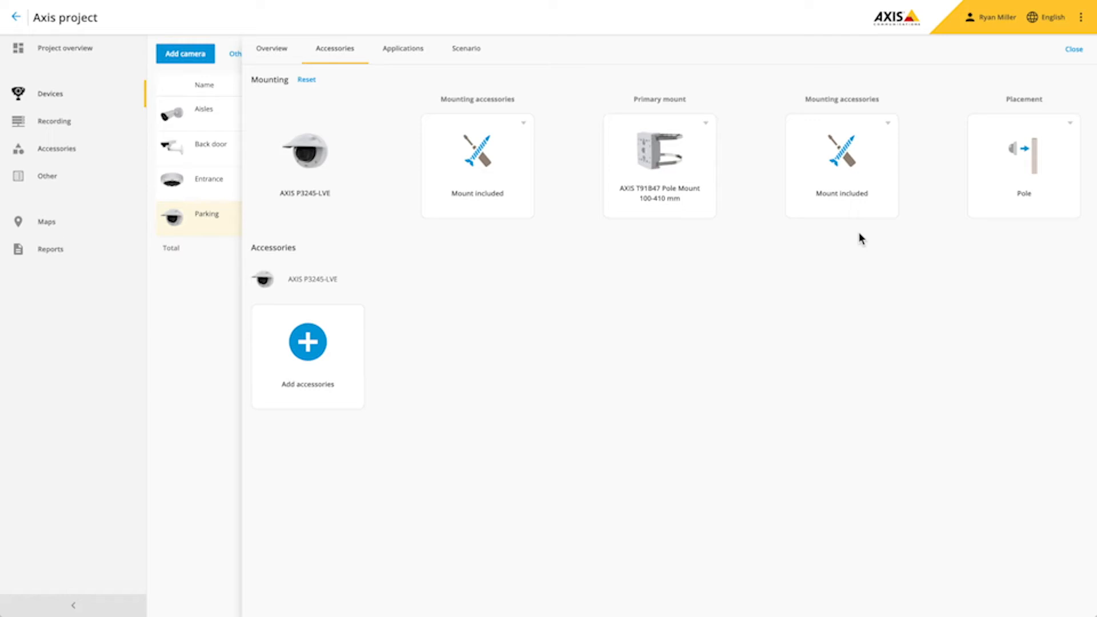
{"action": "left_click", "coordinate": [676, 163]}
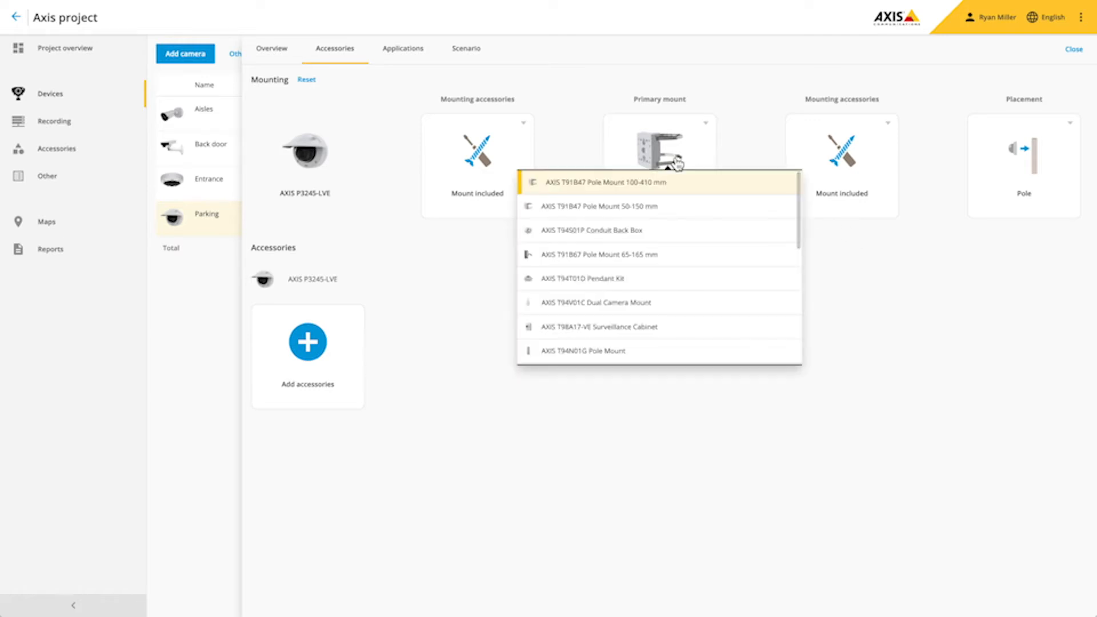
{"action": "left_click", "coordinate": [651, 328]}
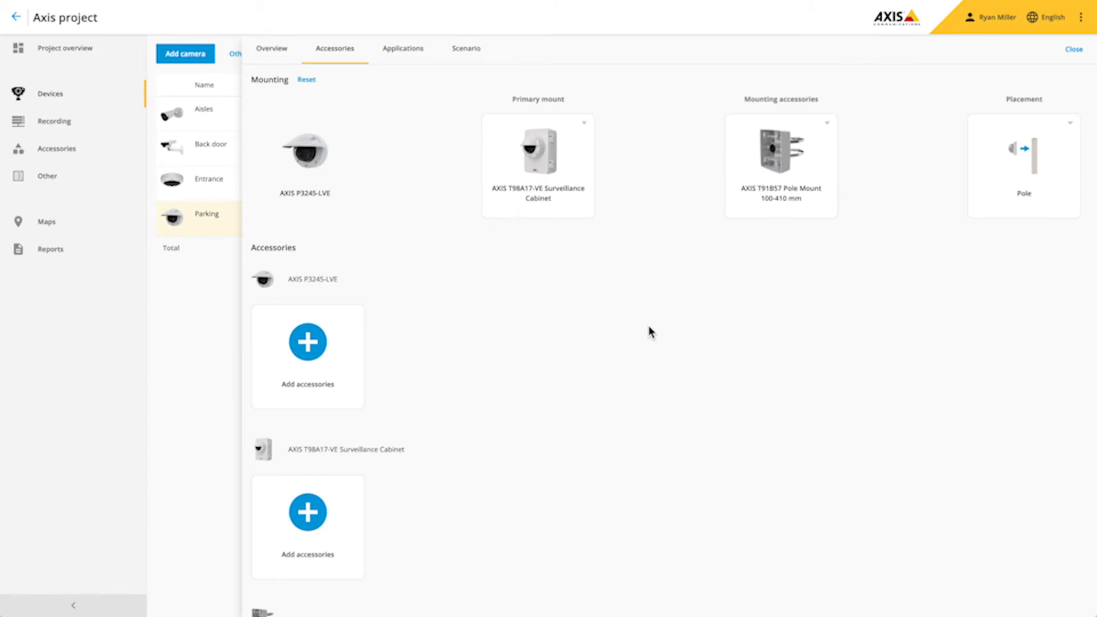
- Add the AXIS T8061 Ethernet Surge Protector and a 256 GB microSDXC surveillance card
{"action": "left_click", "coordinate": [318, 353]}
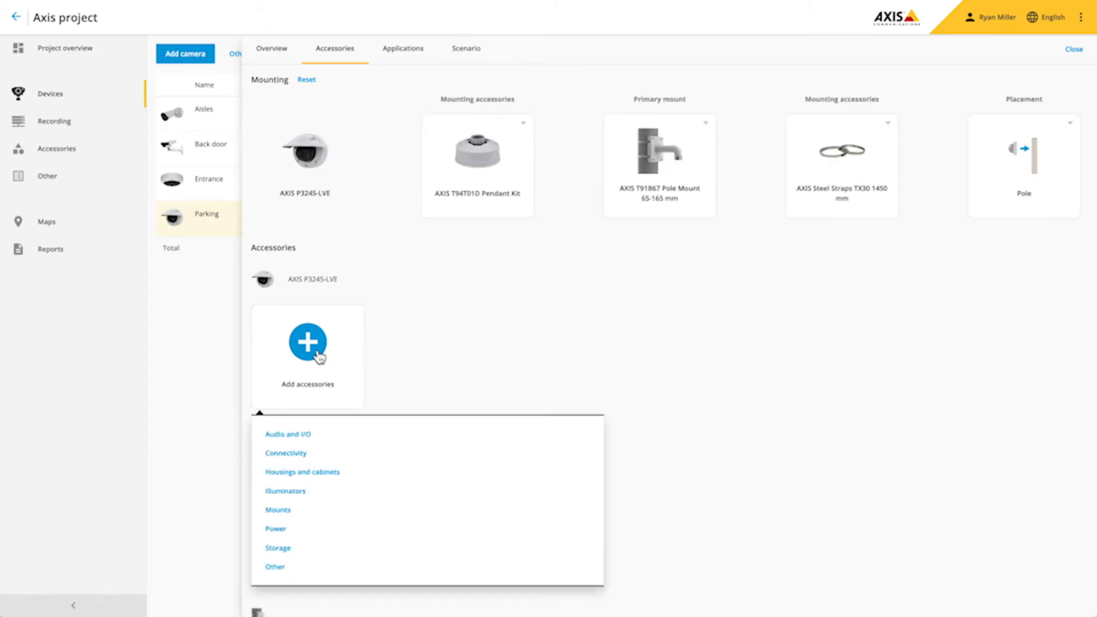
{"action": "left_click", "coordinate": [297, 454]}
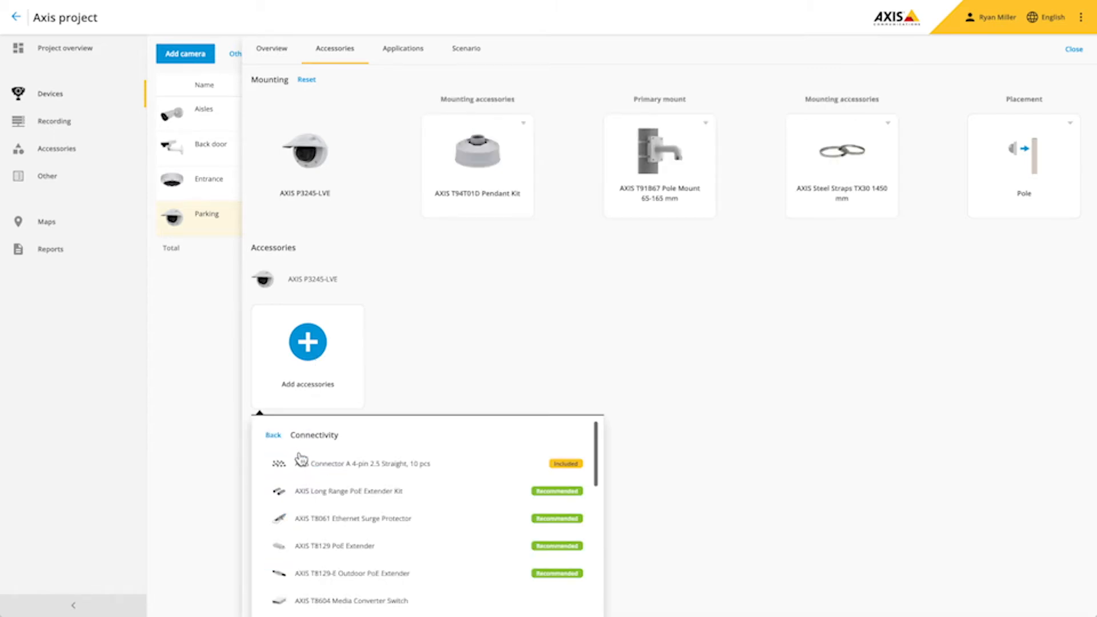
{"action": "left_click", "coordinate": [331, 528]}
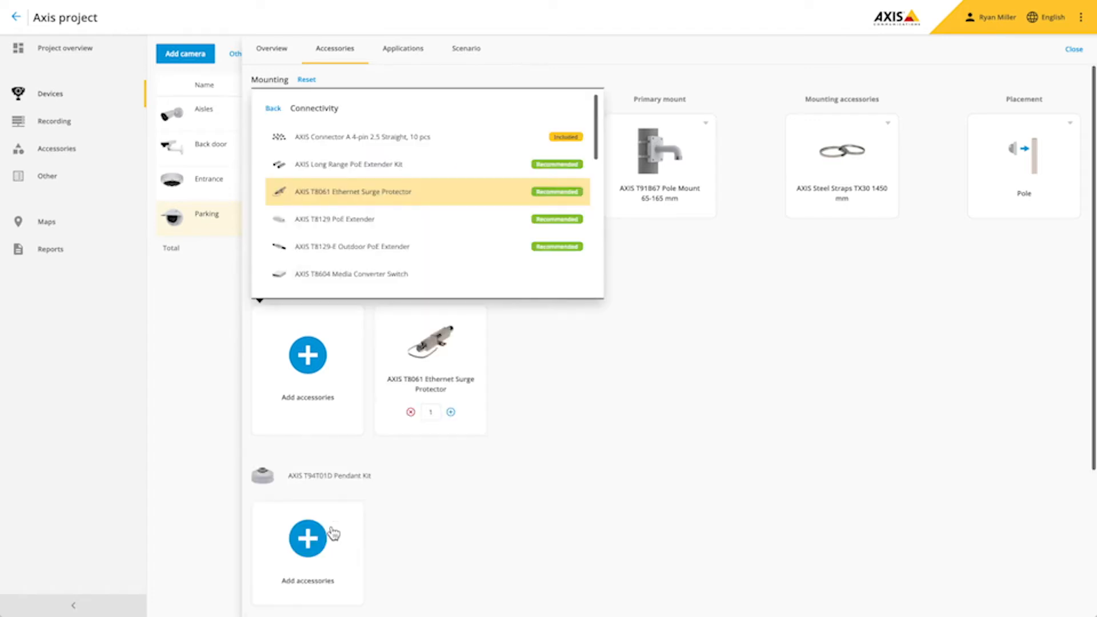
{"action": "left_click", "coordinate": [307, 356]}
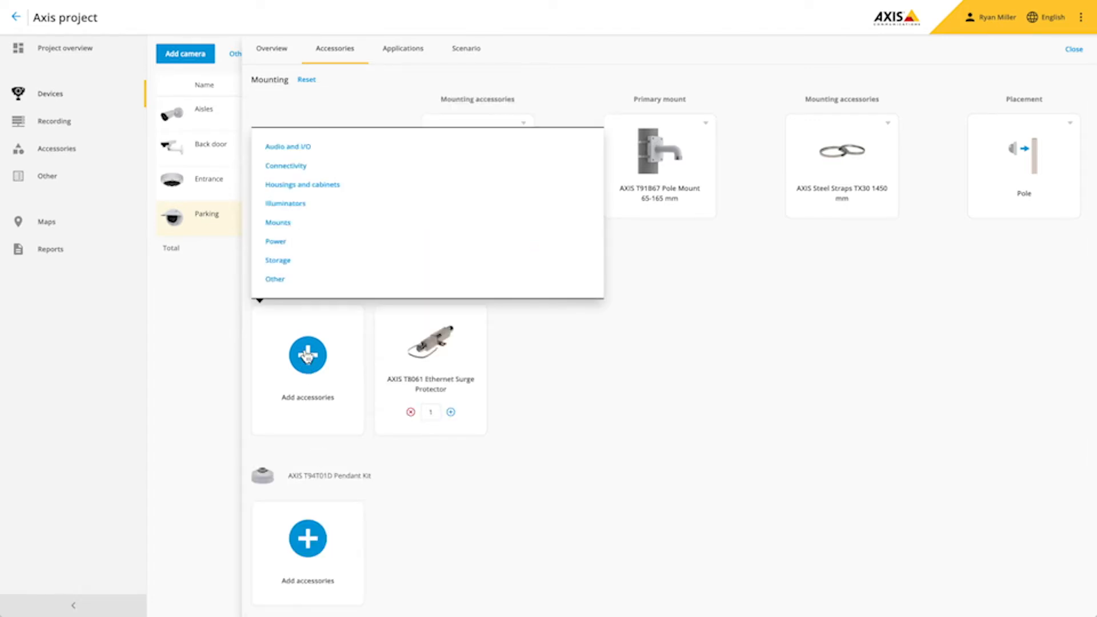
{"action": "left_click", "coordinate": [288, 266]}
{"action": "left_click", "coordinate": [334, 268]}
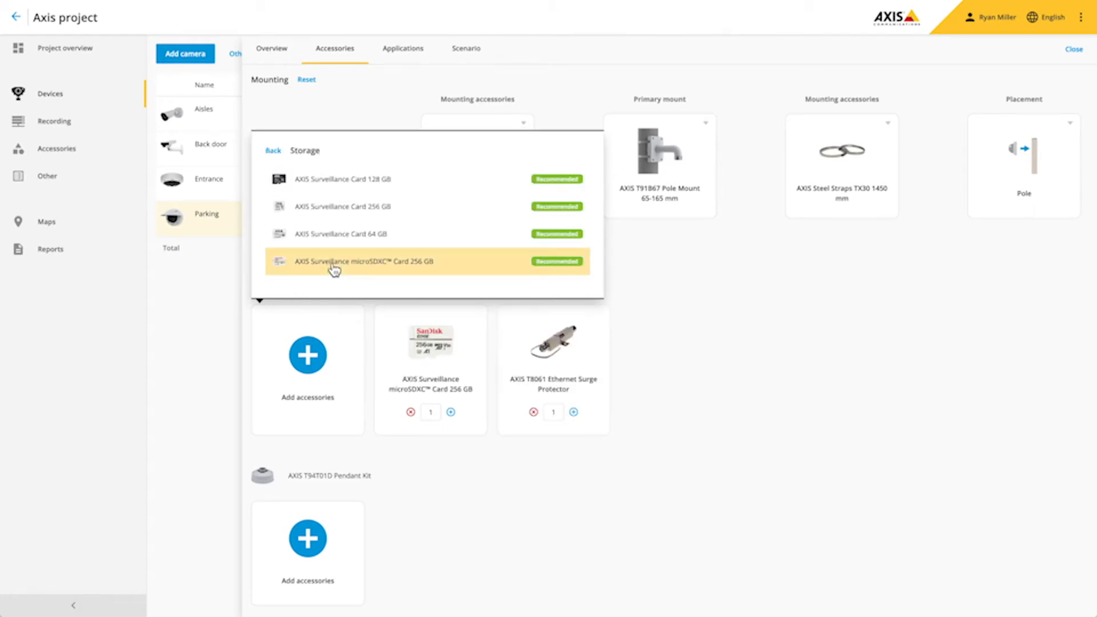
{"action": "left_click", "coordinate": [639, 284]}
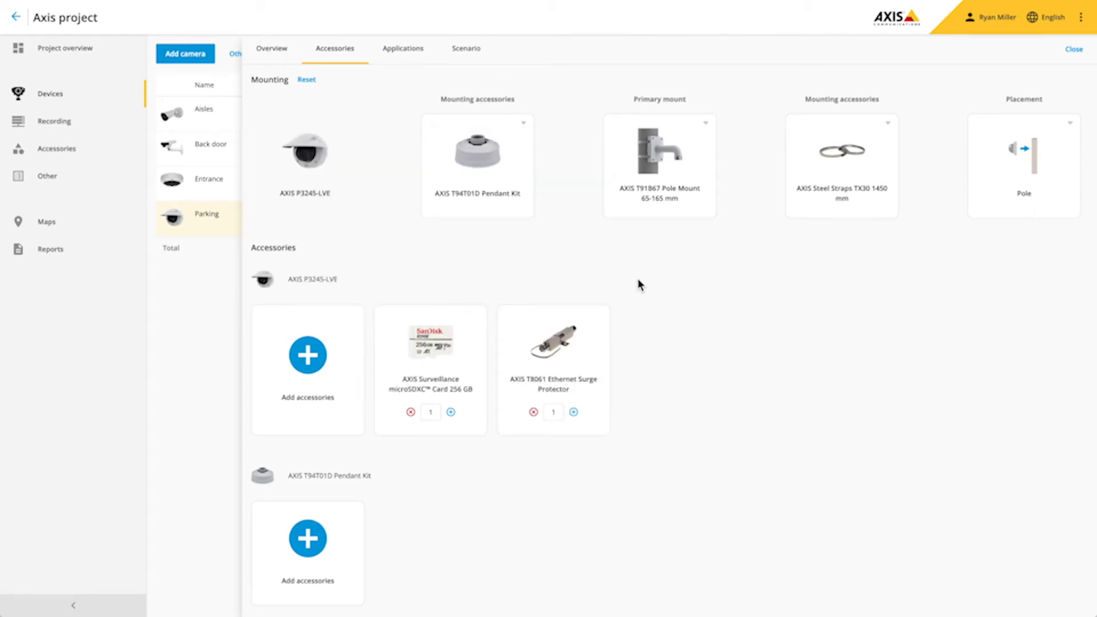
- Check the pendant kit's Other accessories, then close settings and open compatible analytics
{"action": "left_click", "coordinate": [317, 538]}
{"action": "left_click", "coordinate": [274, 477]}
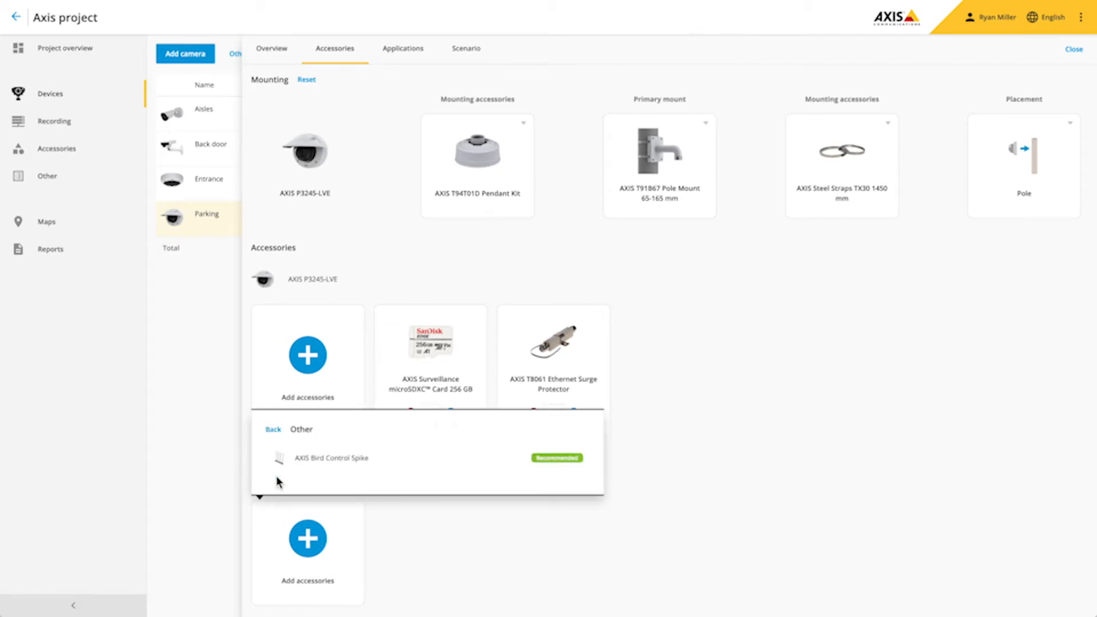
{"action": "left_click", "coordinate": [308, 457]}
{"action": "key", "text": "Escape"}
{"action": "left_click", "coordinate": [1047, 217]}
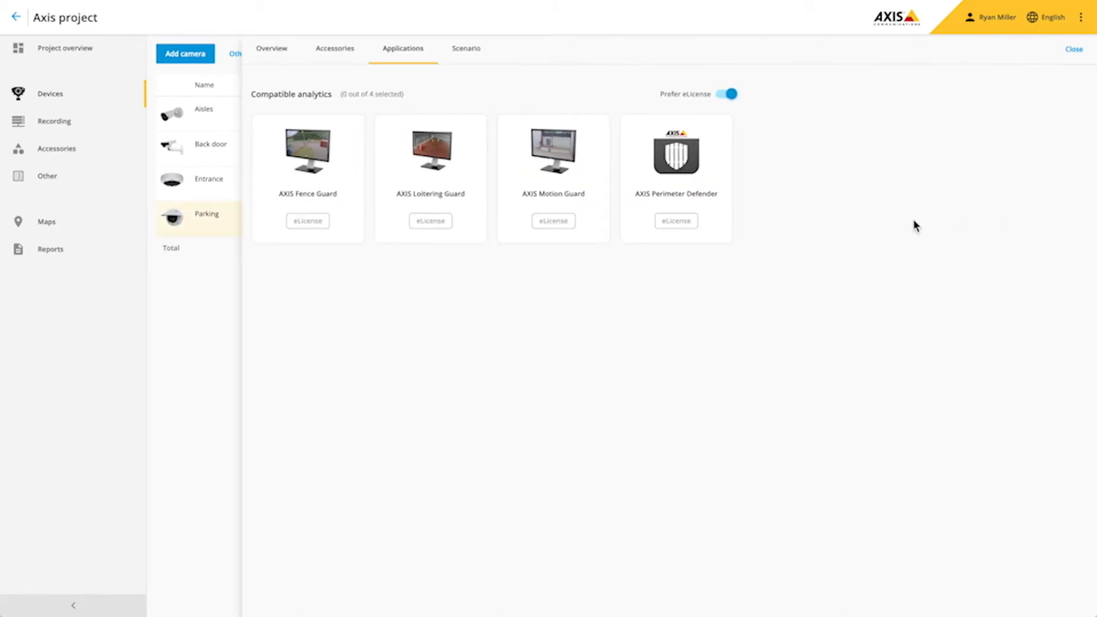
- Select the AXIS Perimeter Defender eLicense for the Parking camera and return to the device list
{"action": "left_click", "coordinate": [724, 224]}
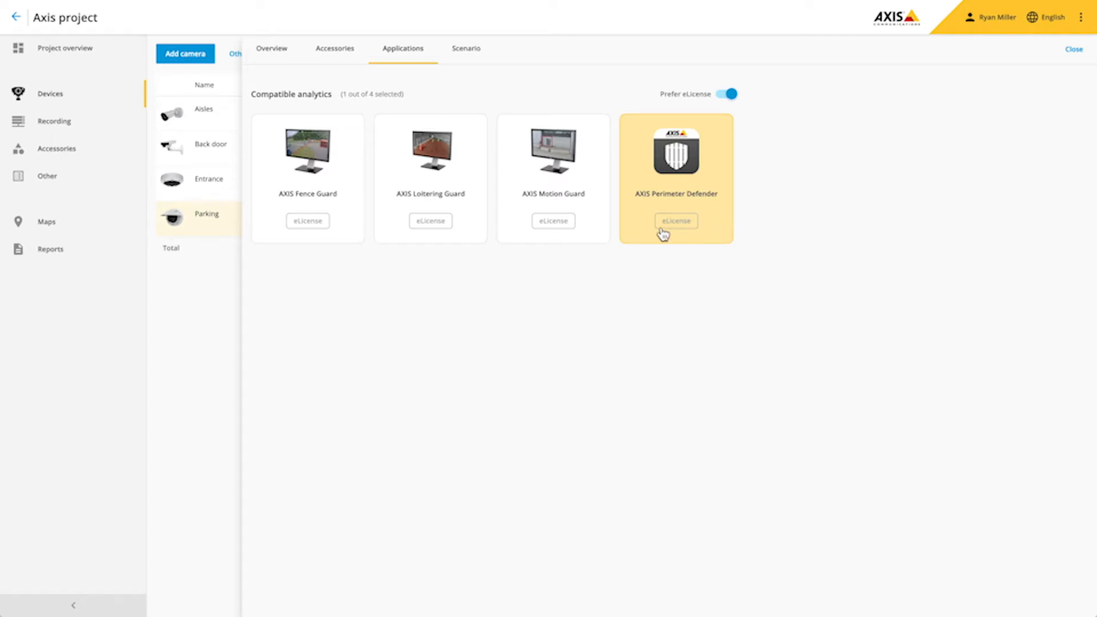
{"action": "left_click", "coordinate": [220, 298]}
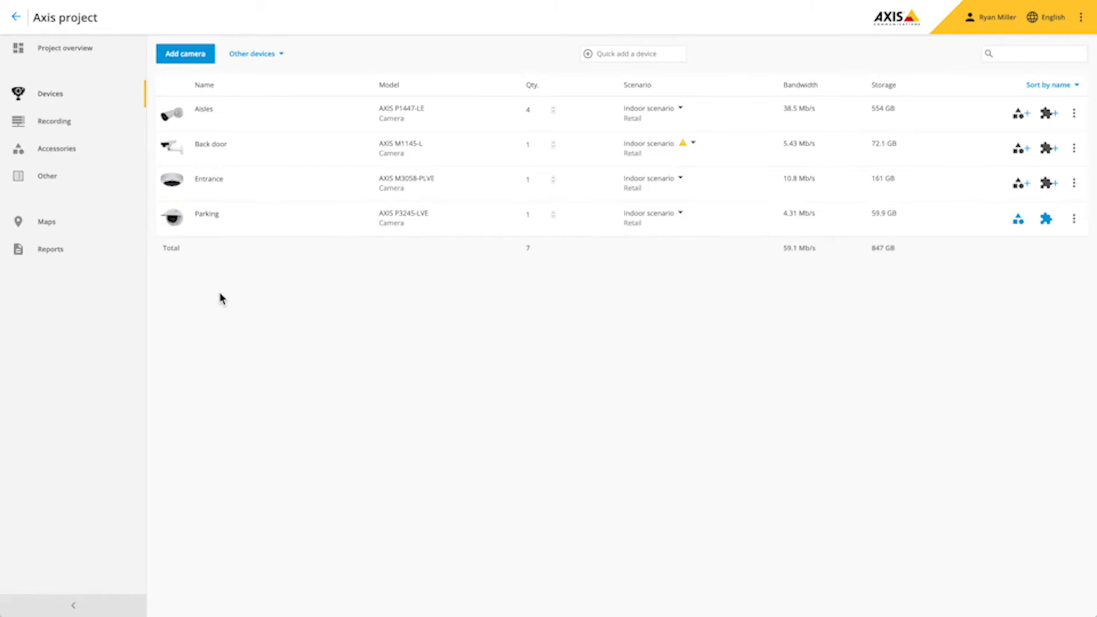
- Add the 2N SIP Mic from the Audio and I/O system accessories
{"action": "left_click", "coordinate": [60, 152]}
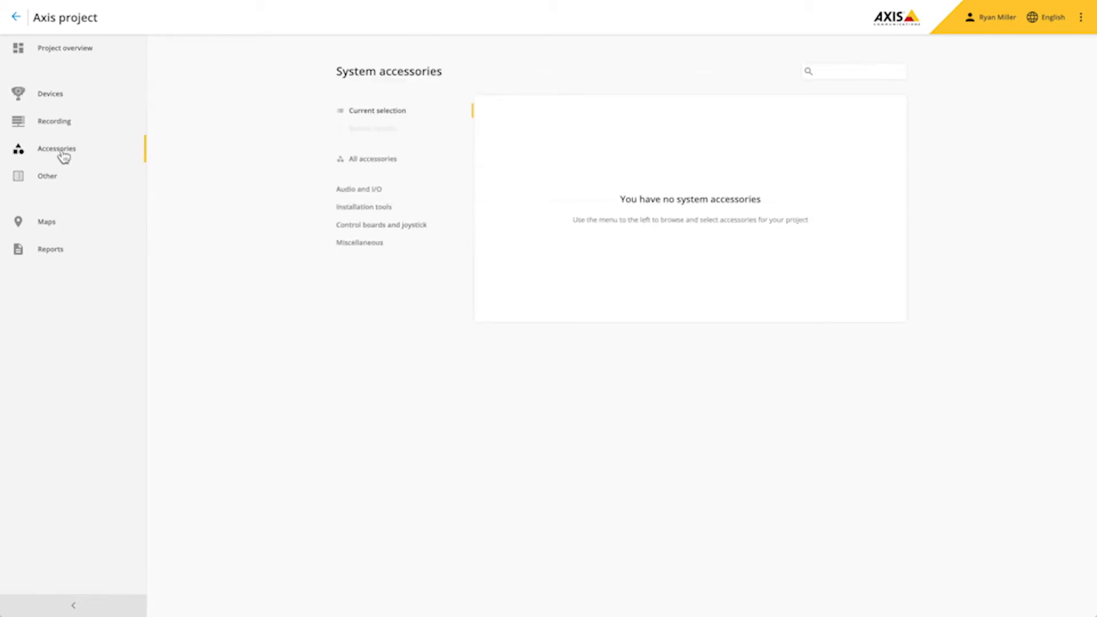
{"action": "left_click", "coordinate": [374, 193]}
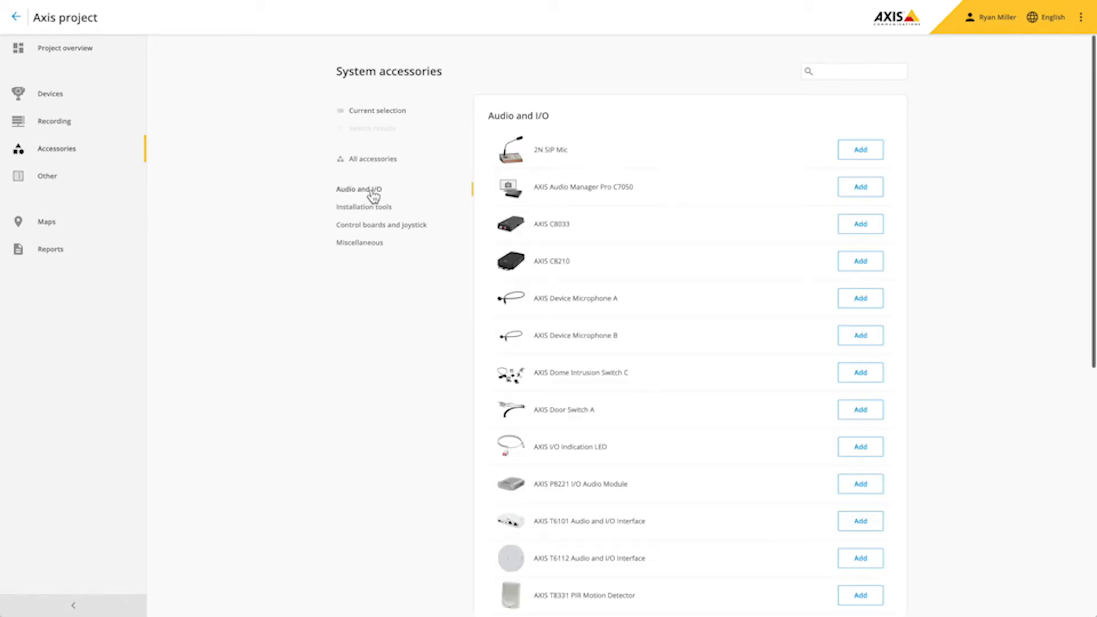
{"action": "left_click", "coordinate": [866, 156]}
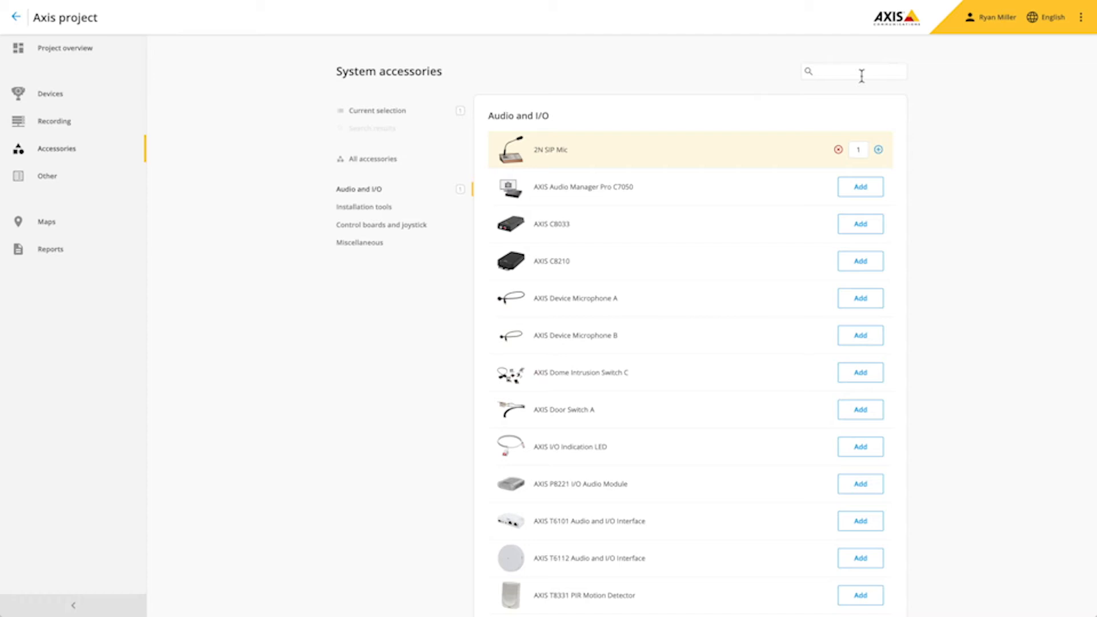
- Search 'radar' and add the Radar Detection Sticker, then review the selected system accessories
{"action": "type", "text": "radar"}
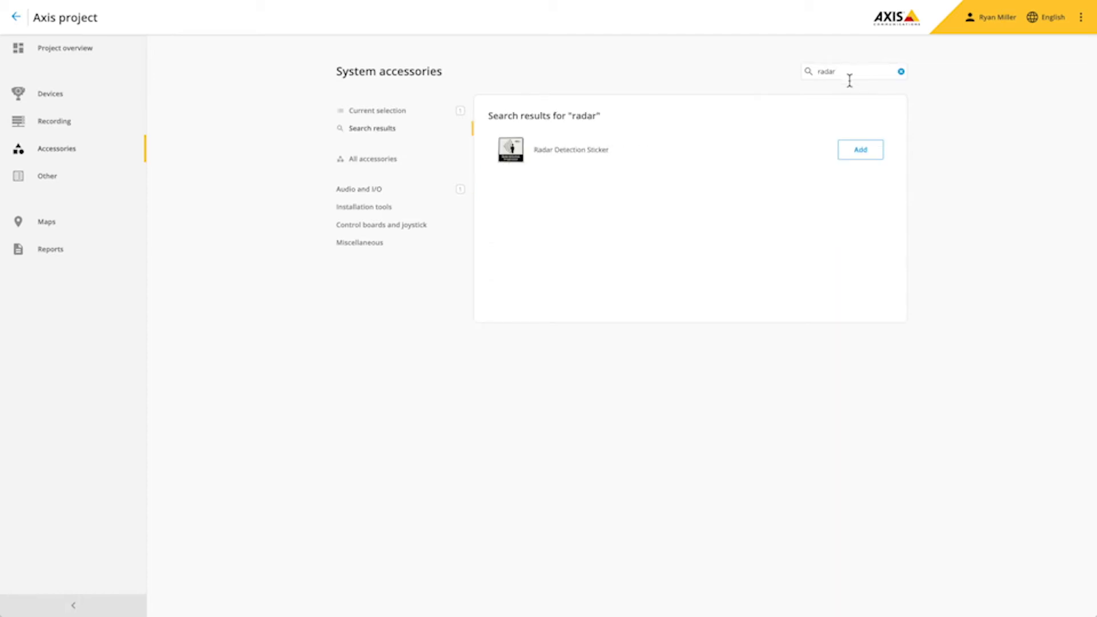
{"action": "left_click", "coordinate": [859, 154]}
{"action": "left_click", "coordinate": [393, 113]}
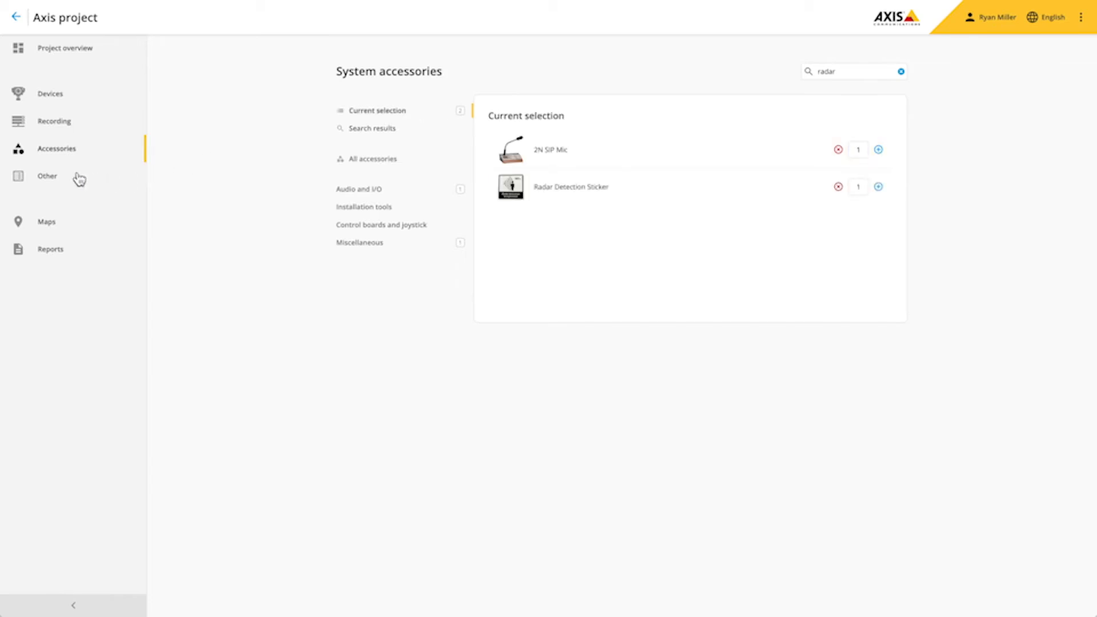
{"action": "left_click", "coordinate": [56, 182]}
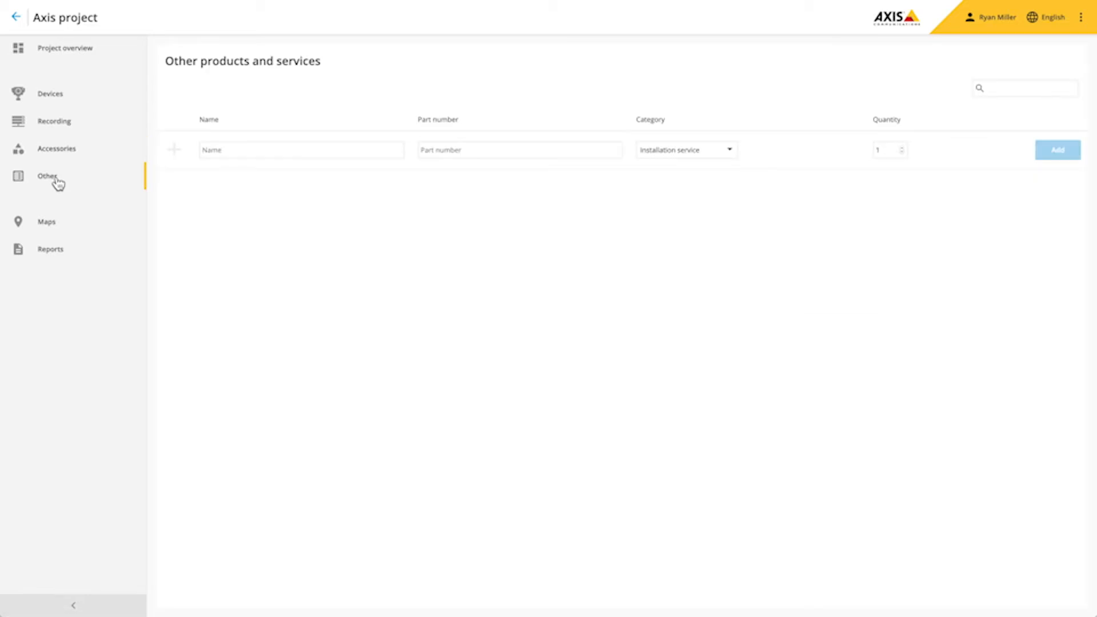
- Enter 'Skylift rental' as an Installation service item and add it to the list
{"action": "left_click", "coordinate": [226, 150]}
{"action": "type", "text": "Skylift rental"}
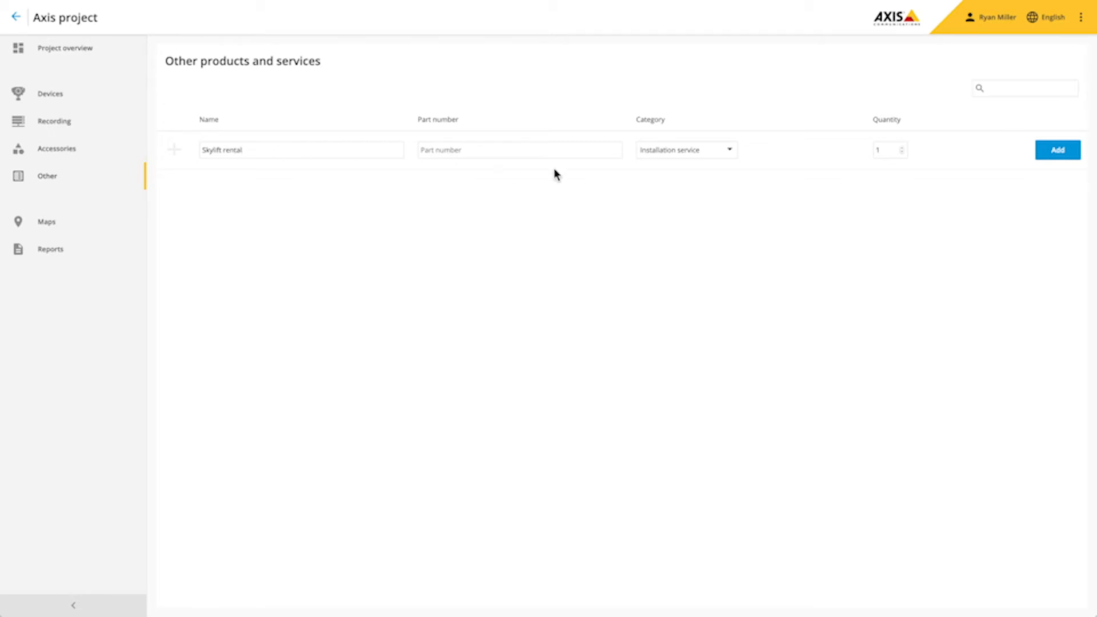
{"action": "left_click", "coordinate": [1053, 151]}
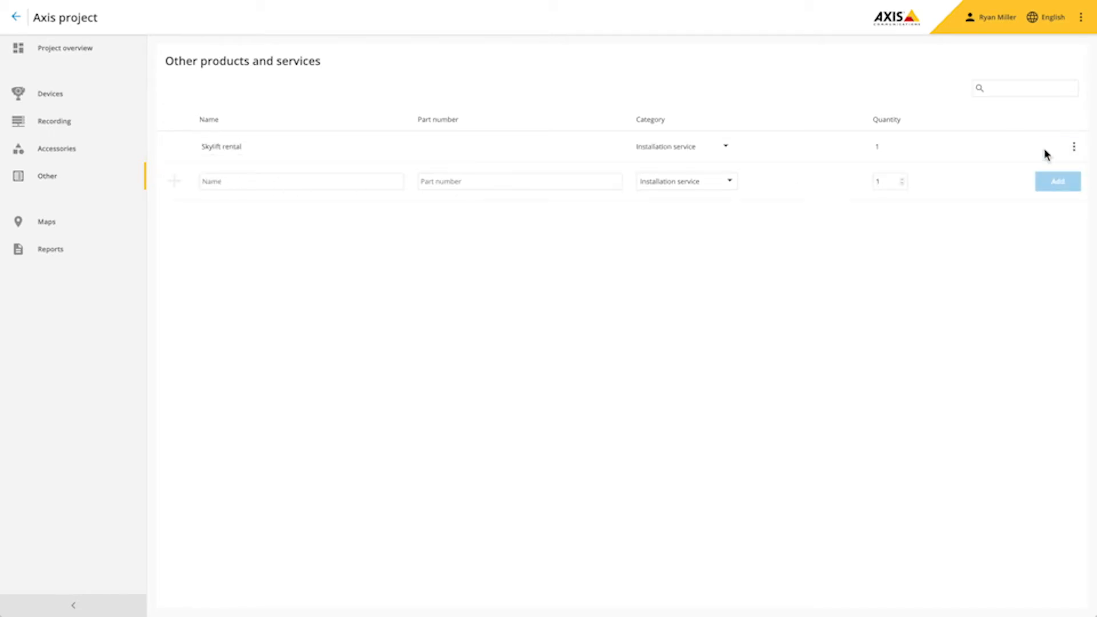
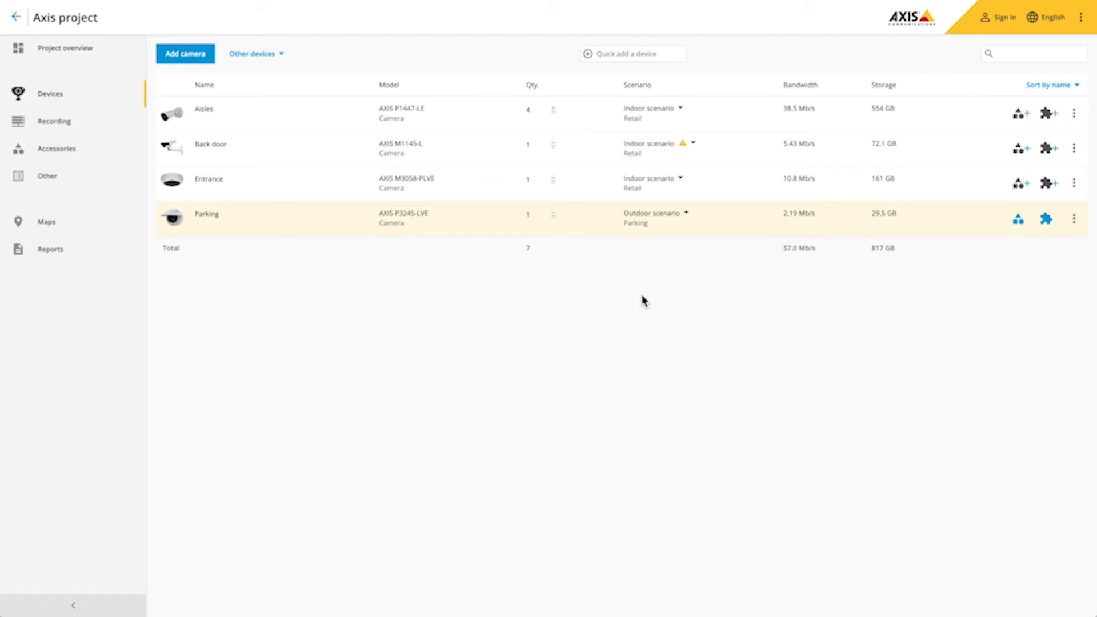
- Switch the Parking camera's scenario to the Parking scene with No illumination, dropping storage to 21.9 GB
{"action": "left_click", "coordinate": [649, 225]}
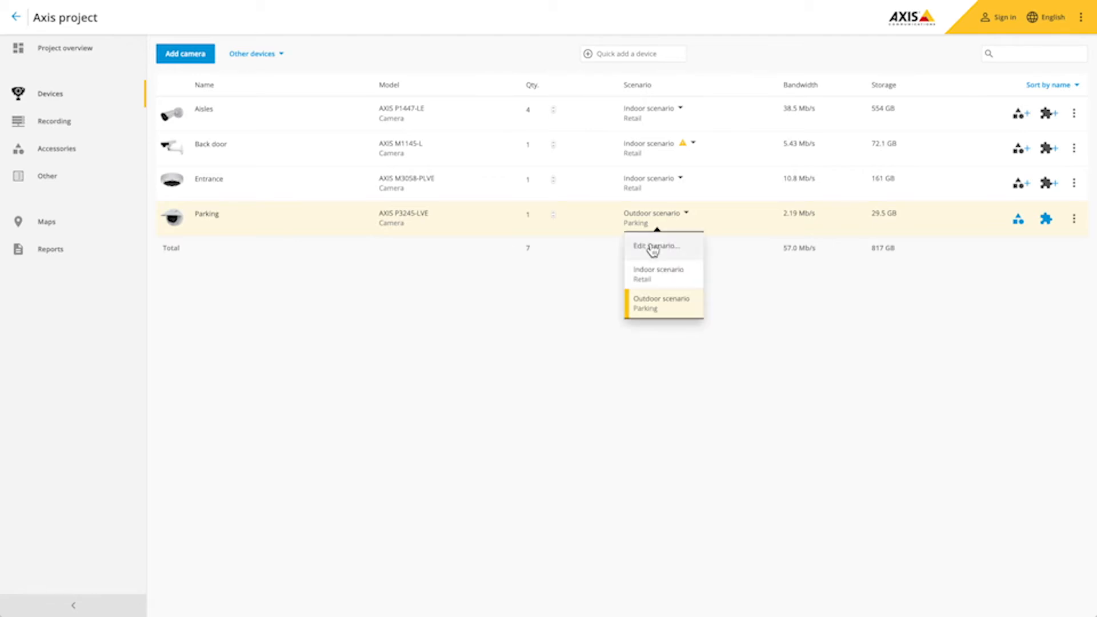
{"action": "left_click", "coordinate": [651, 246]}
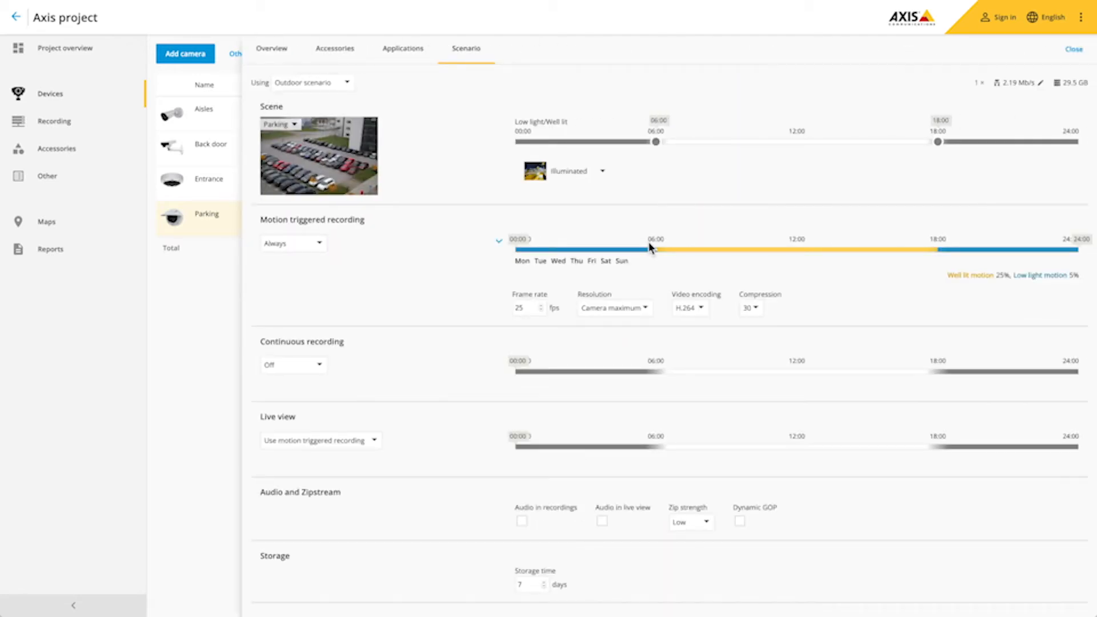
{"action": "left_click", "coordinate": [336, 178]}
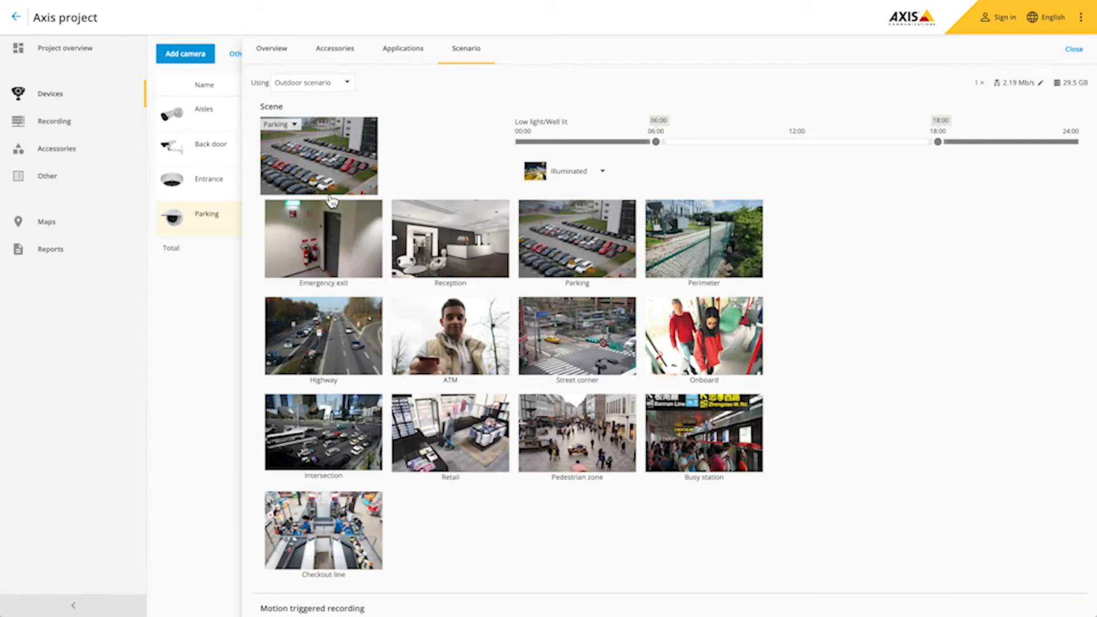
{"action": "left_click", "coordinate": [331, 331]}
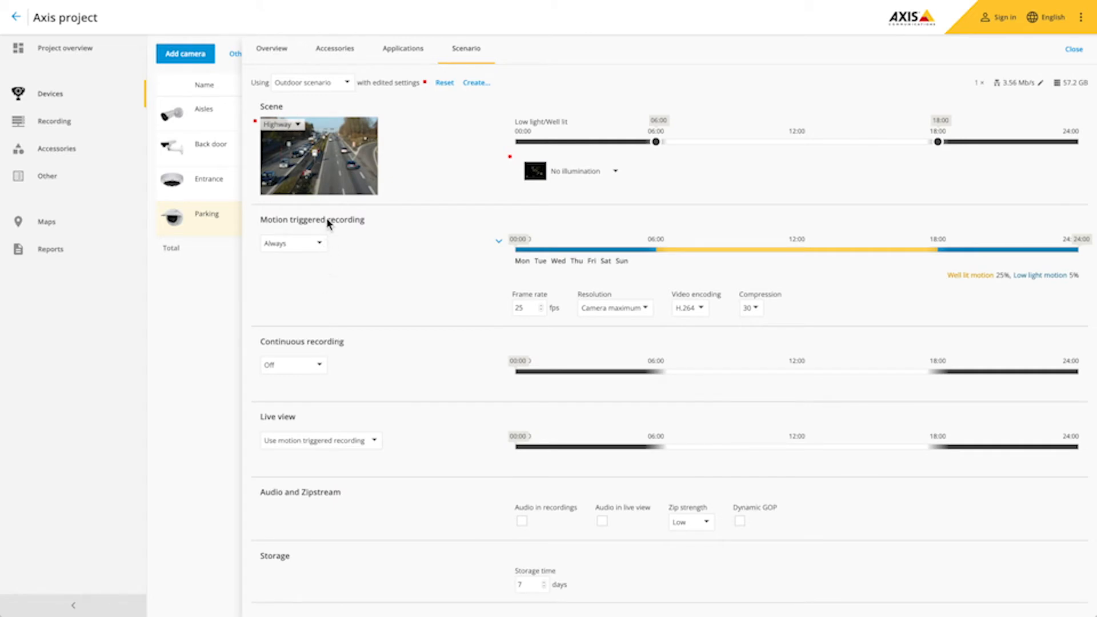
{"action": "left_click", "coordinate": [334, 185]}
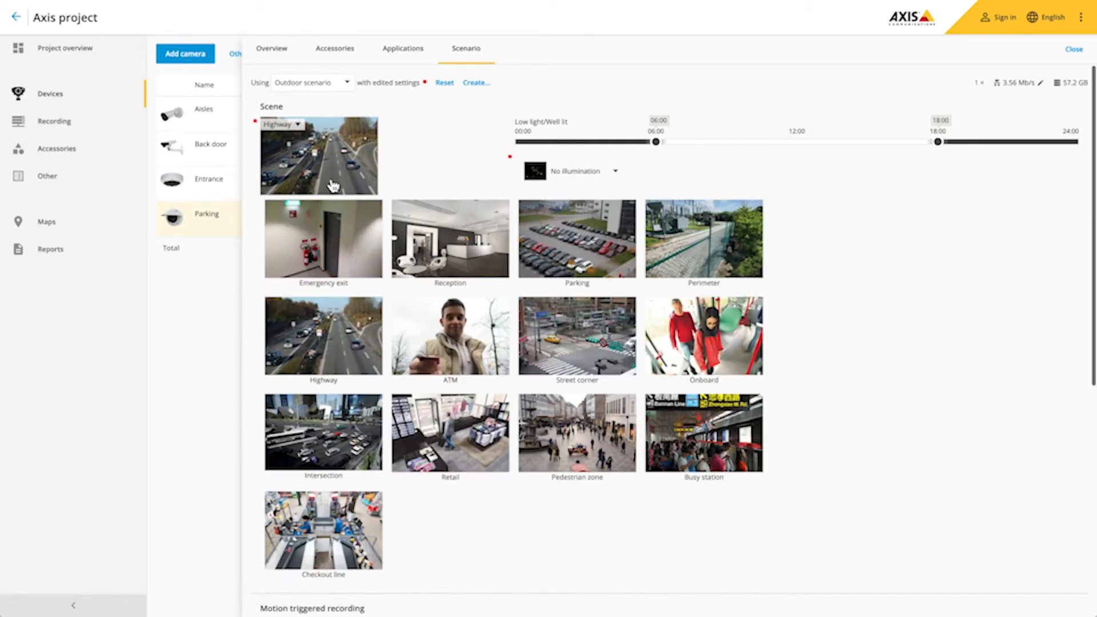
{"action": "left_click", "coordinate": [588, 237]}
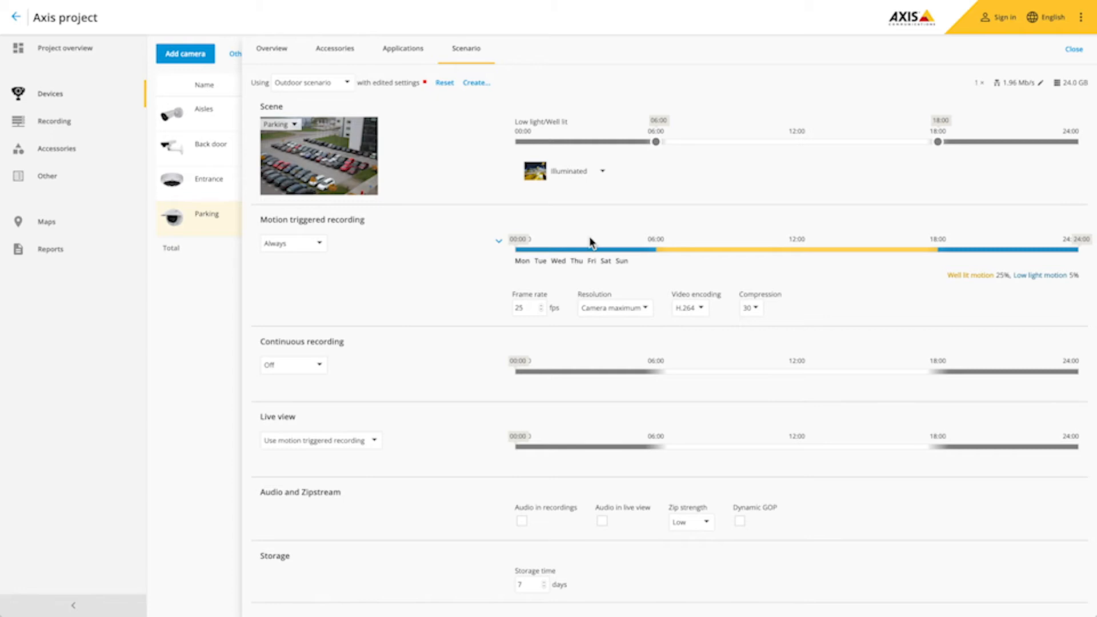
{"action": "left_click", "coordinate": [583, 184]}
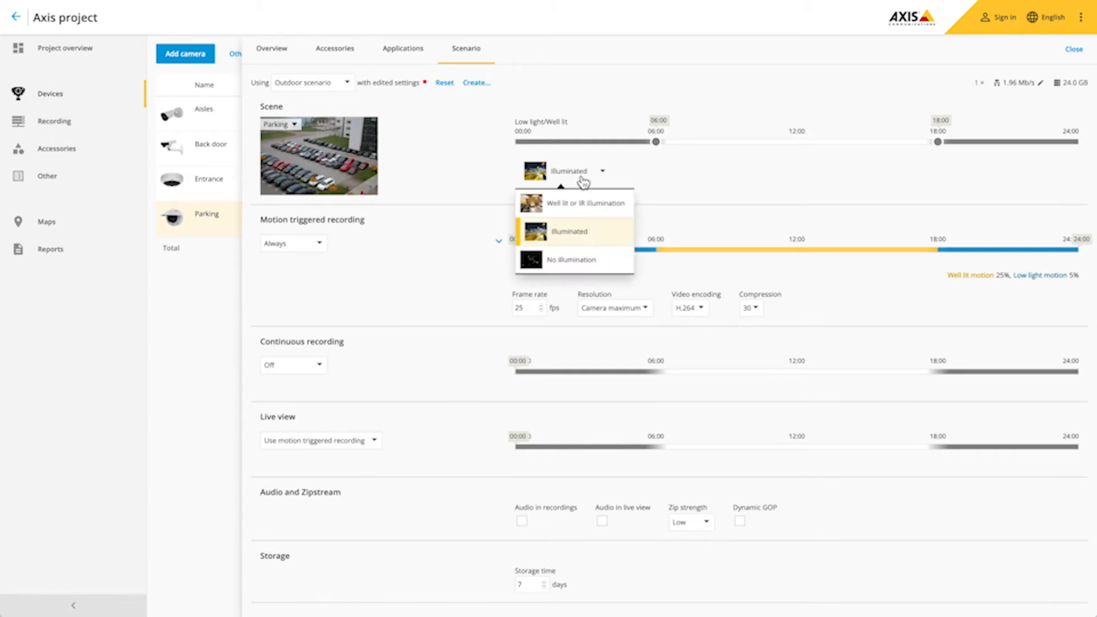
{"action": "left_click", "coordinate": [575, 261]}
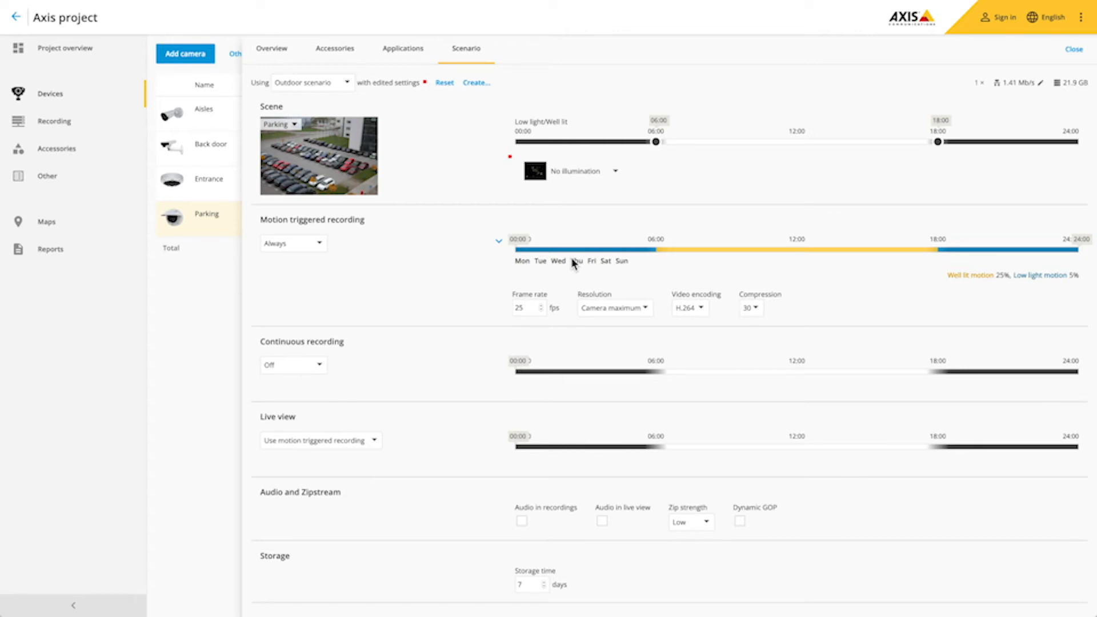
{"action": "left_click", "coordinate": [302, 252]}
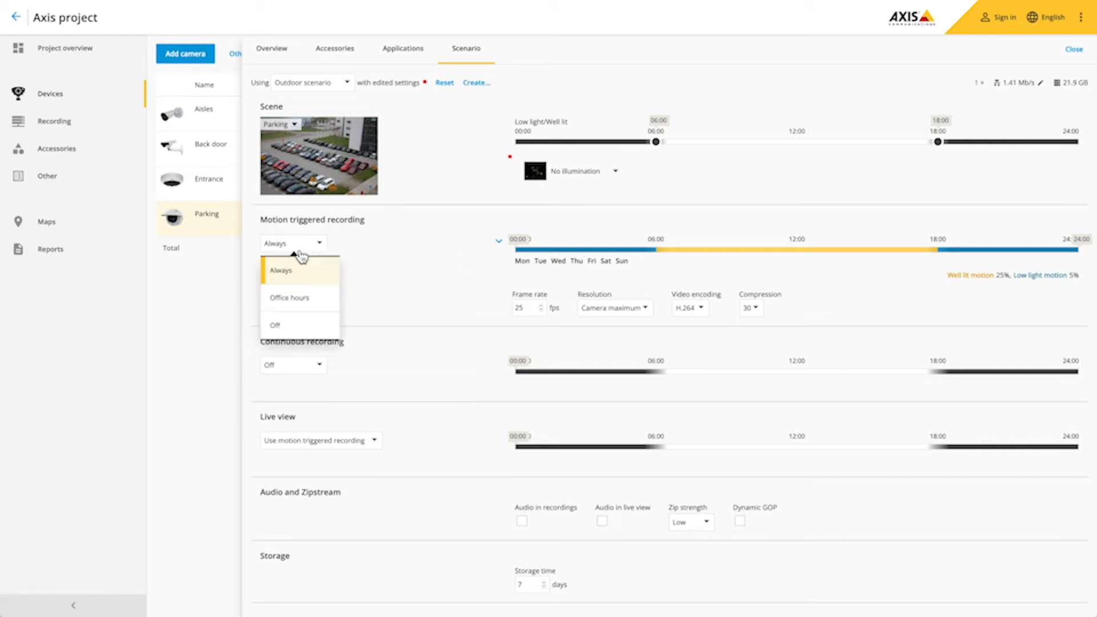
- Set Parking's motion-triggered recording to Office hours at 15 fps with 20% well-lit motion in scene
{"action": "left_click", "coordinate": [309, 306]}
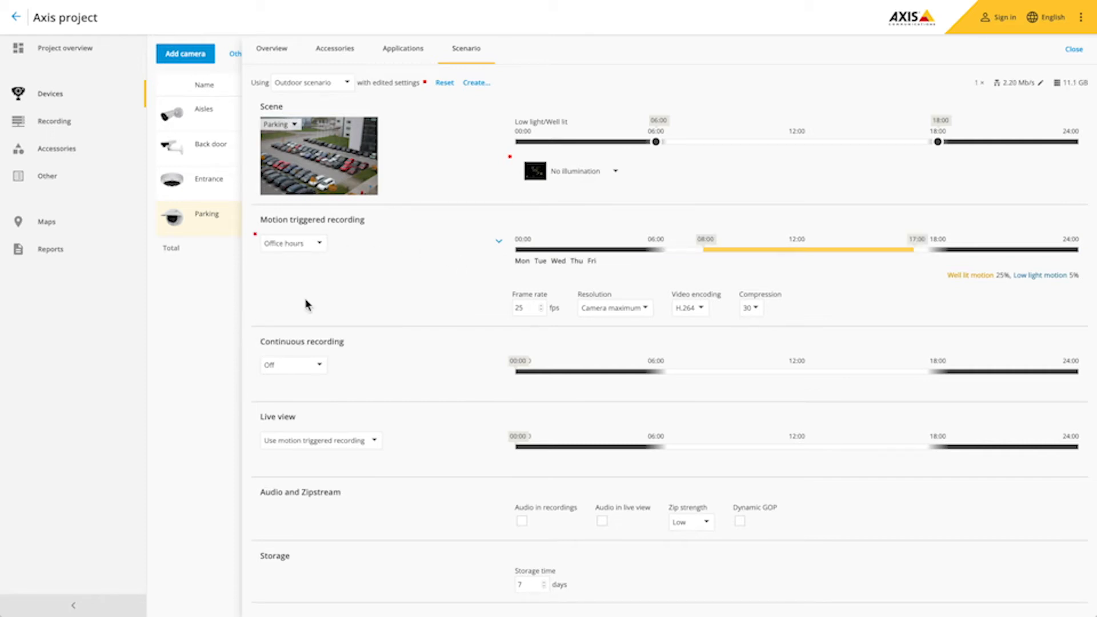
{"action": "double_click", "coordinate": [520, 308]}
{"action": "type", "text": "15"}
{"action": "left_click", "coordinate": [499, 242]}
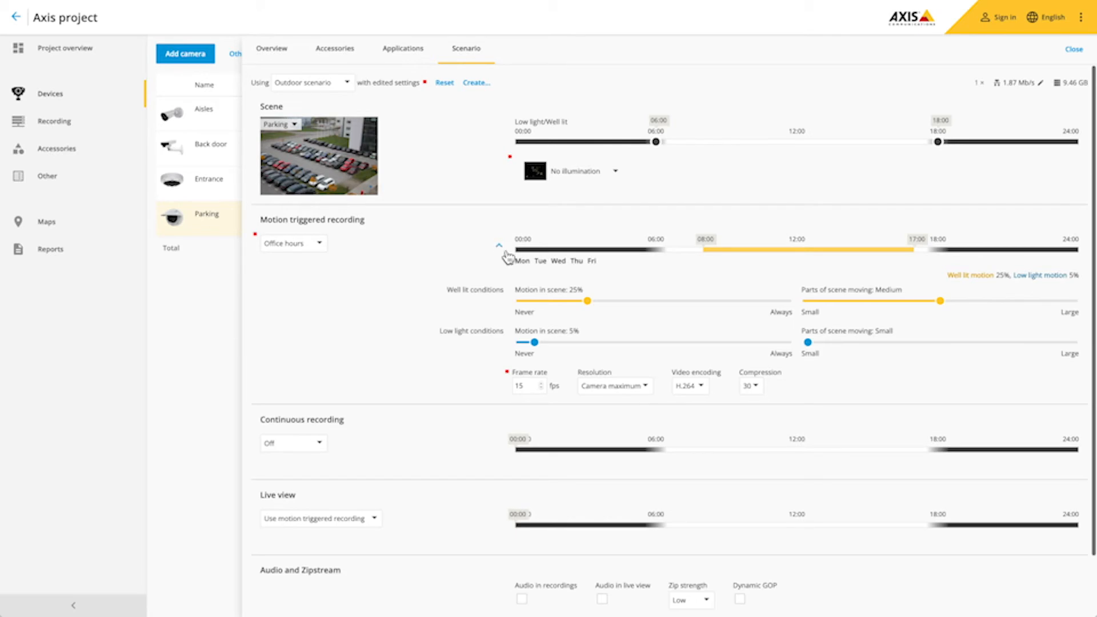
{"action": "left_click_drag", "start_coordinate": [588, 303], "coordinate": [573, 302]}
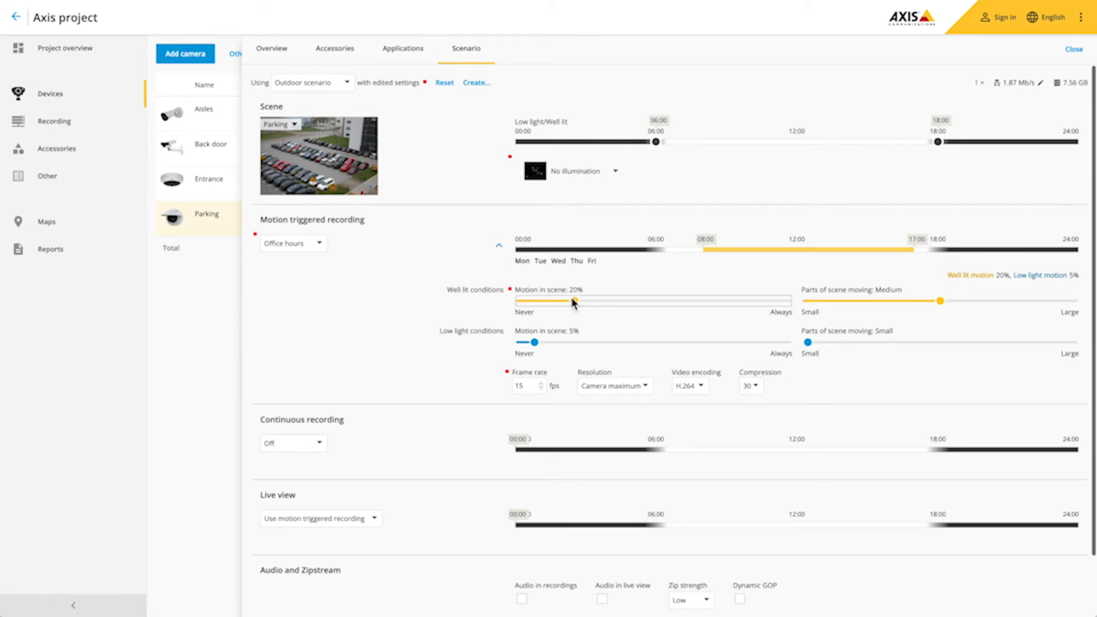
{"action": "left_click", "coordinate": [499, 244]}
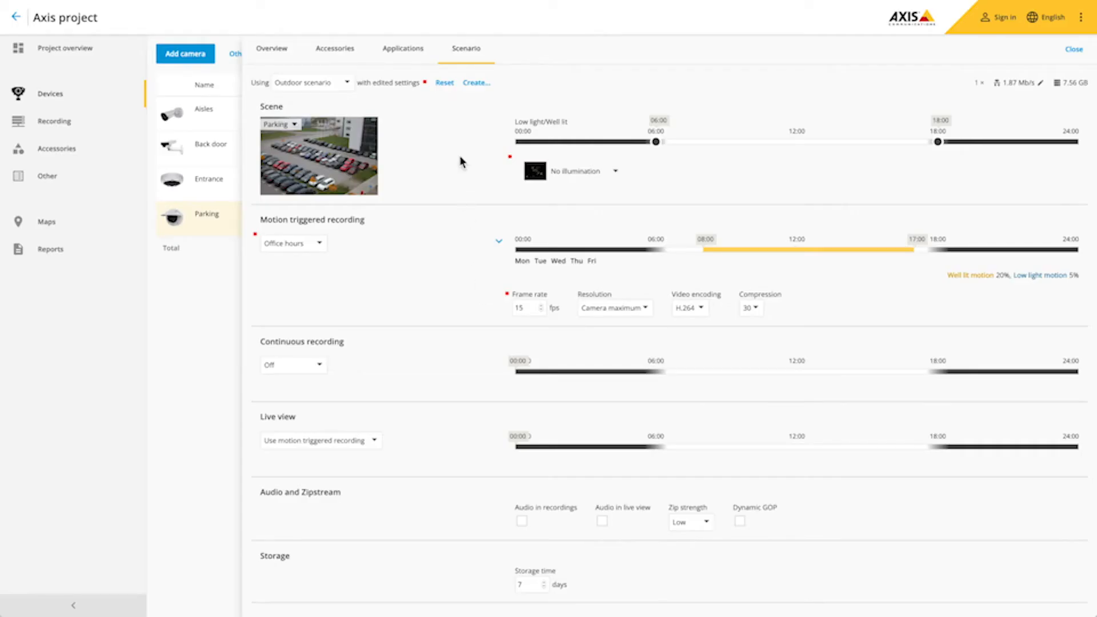
- Save Parking's edited settings as a new scenario named 'Car park scenario', then return to Project overview
{"action": "left_click", "coordinate": [478, 83]}
{"action": "type", "text": "Car park scenario"}
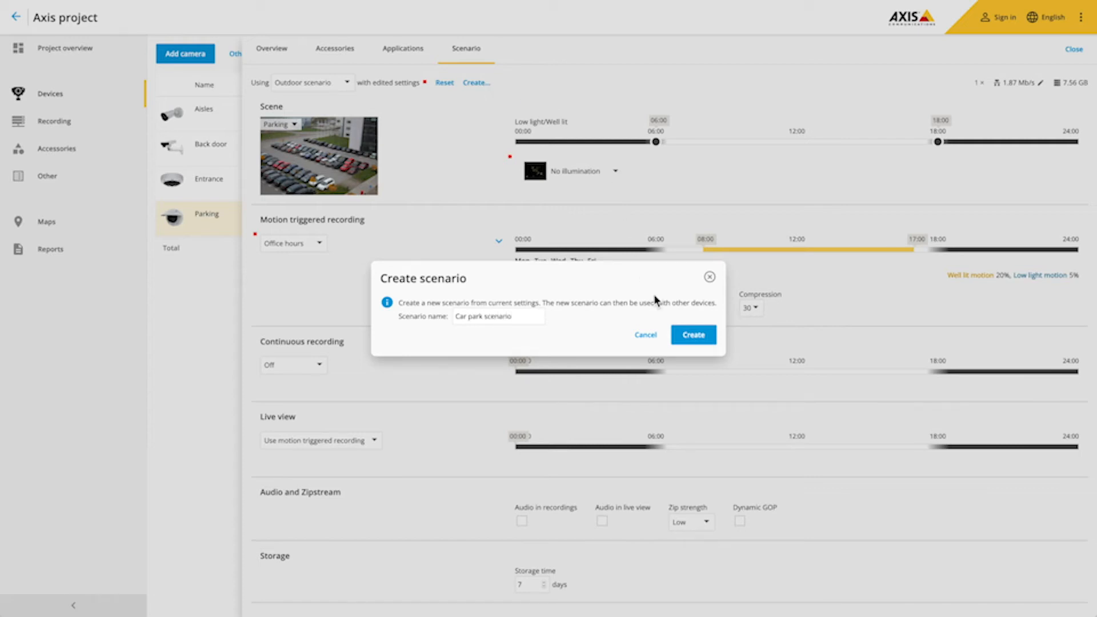
{"action": "left_click", "coordinate": [689, 336]}
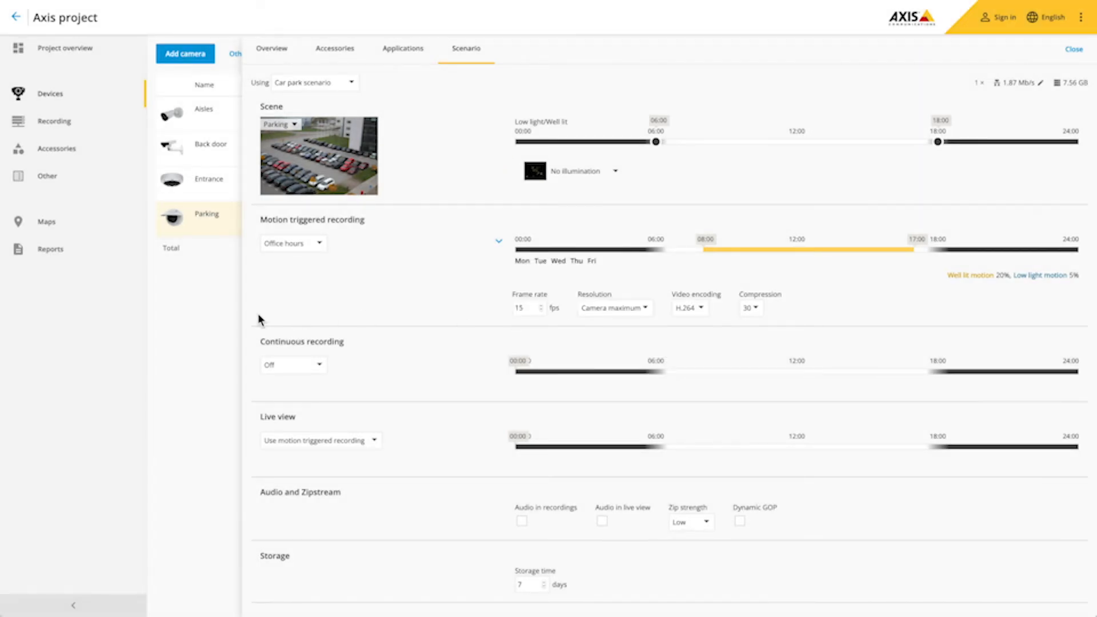
{"action": "left_click", "coordinate": [221, 318]}
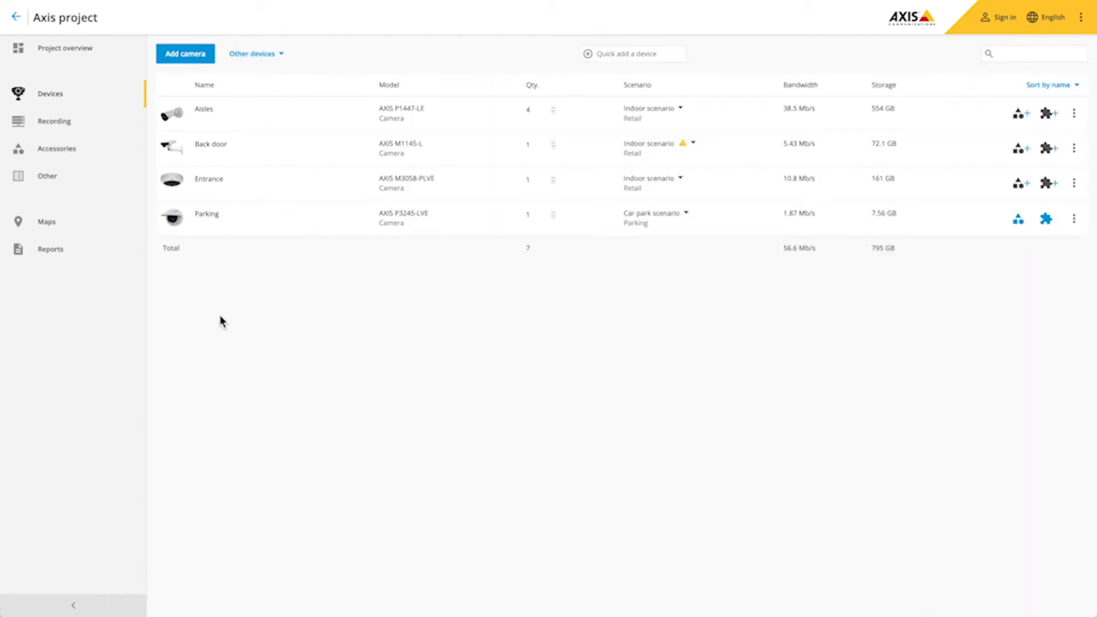
{"action": "left_click", "coordinate": [61, 60]}
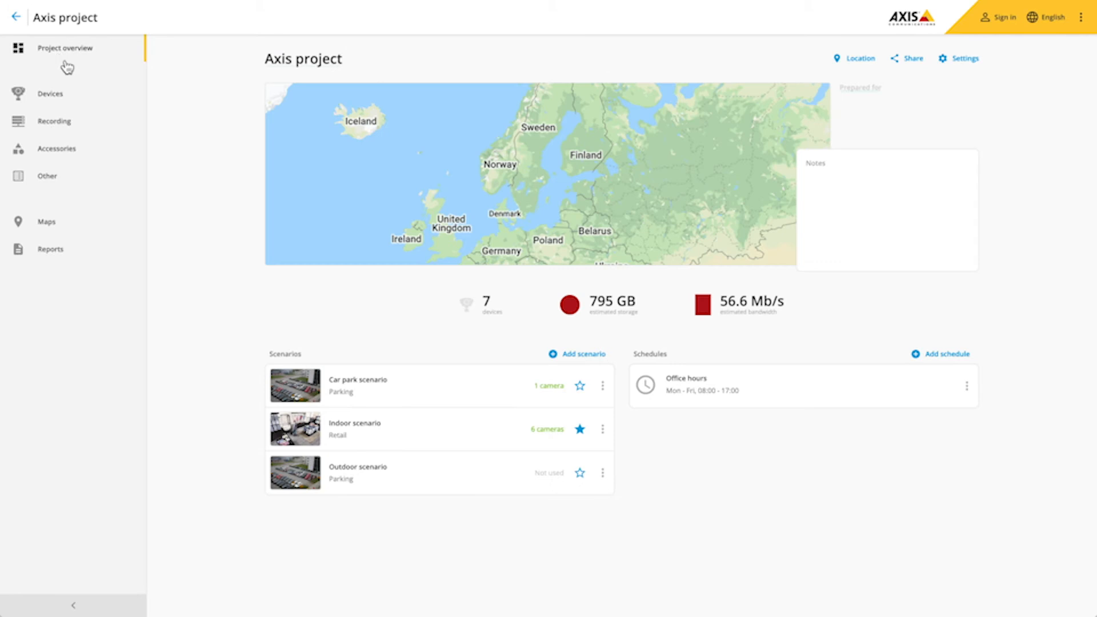
- Change the Indoor scenario's storage time to 60 days
{"action": "left_click", "coordinate": [399, 428]}
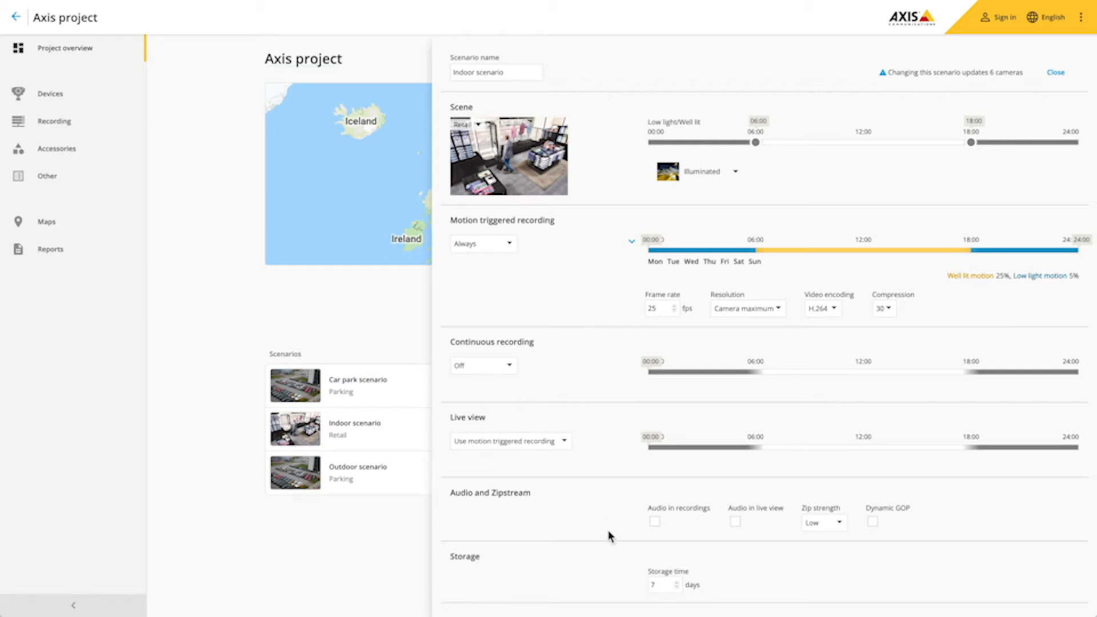
{"action": "double_click", "coordinate": [654, 584]}
{"action": "type", "text": "60"}
{"action": "left_click", "coordinate": [399, 542]}
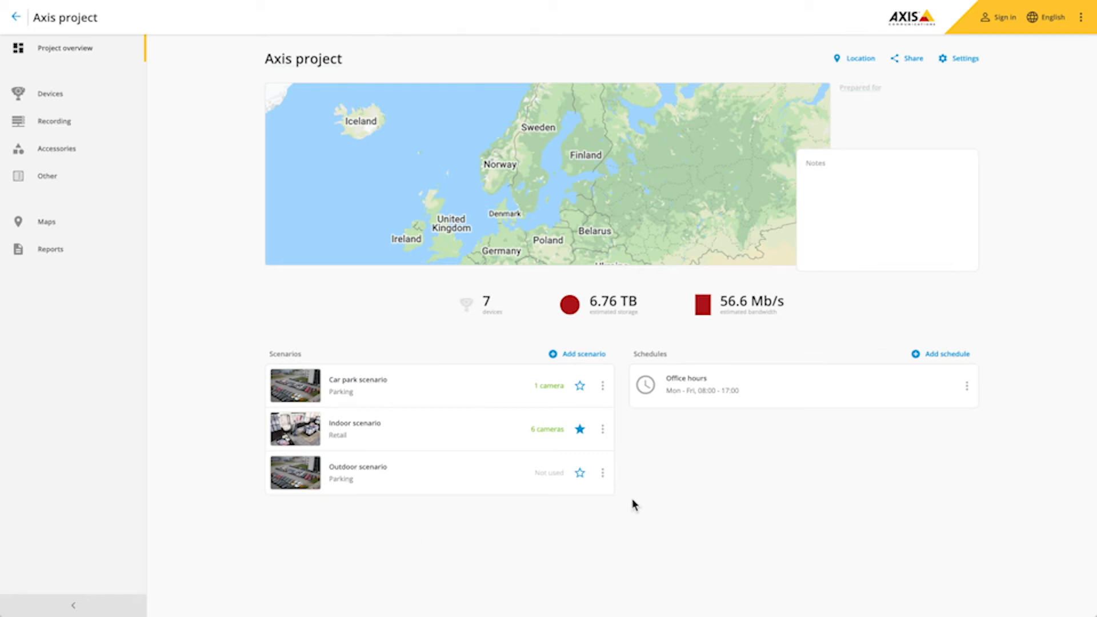
- Rename the Office hours schedule to 'Business hours'
{"action": "left_click", "coordinate": [685, 391]}
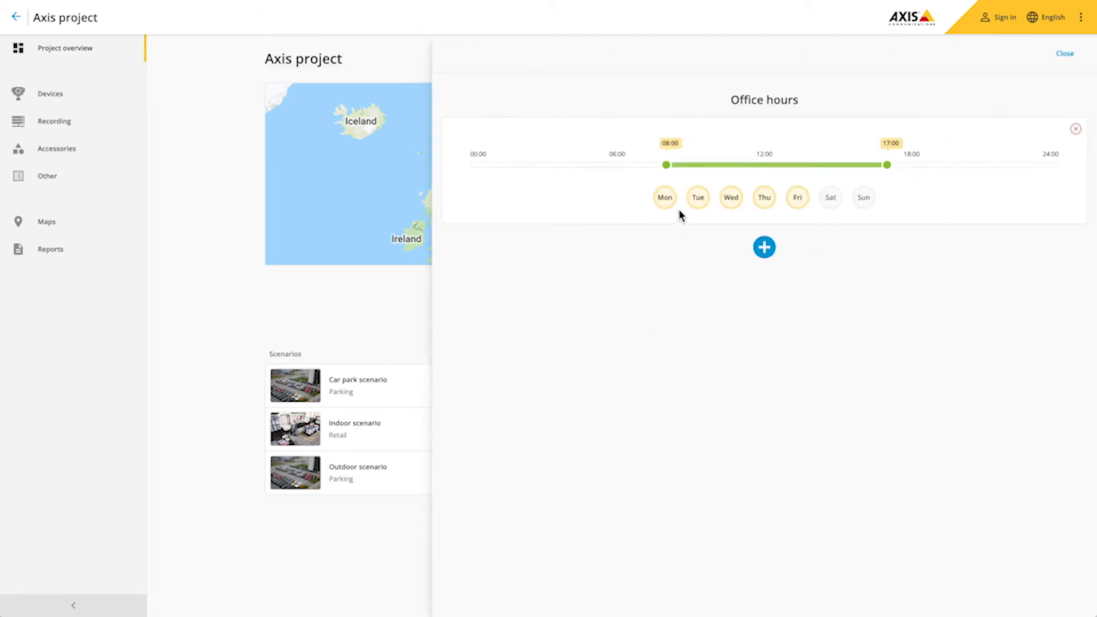
{"action": "double_click", "coordinate": [740, 101]}
{"action": "type", "text": "Business"}
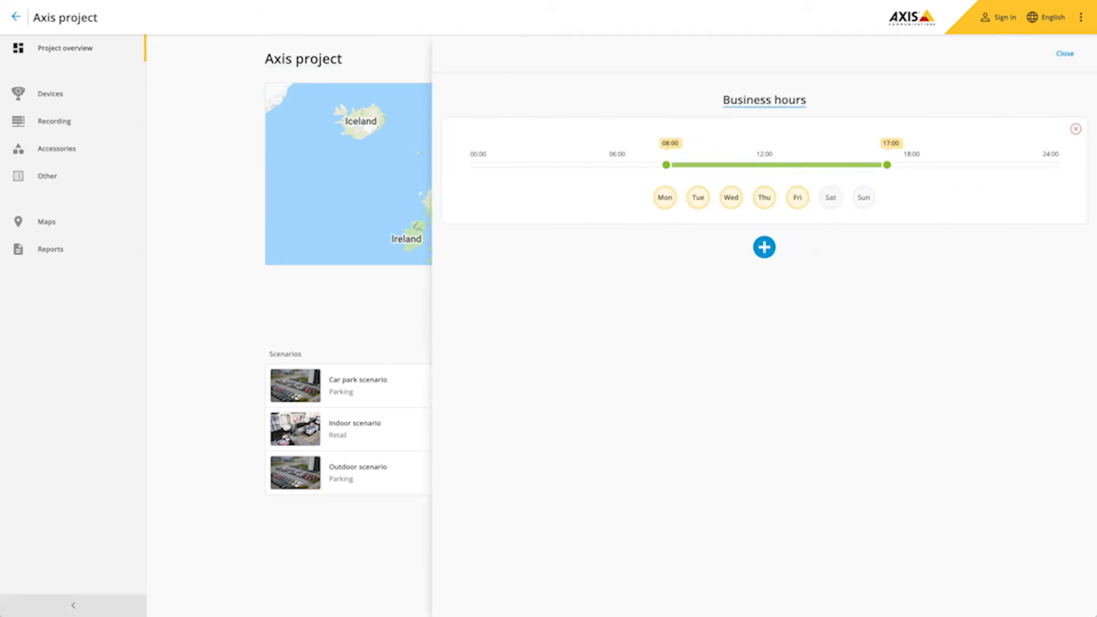
- Add a Saturday–Sunday period running 09:00–16:00 to the schedule
{"action": "left_click", "coordinate": [764, 249]}
{"action": "left_click", "coordinate": [797, 313]}
{"action": "left_click", "coordinate": [765, 315]}
{"action": "left_click", "coordinate": [732, 315]}
{"action": "left_click", "coordinate": [699, 315]}
{"action": "left_click", "coordinate": [666, 315]}
{"action": "left_click_drag", "start_coordinate": [666, 287], "coordinate": [692, 286]}
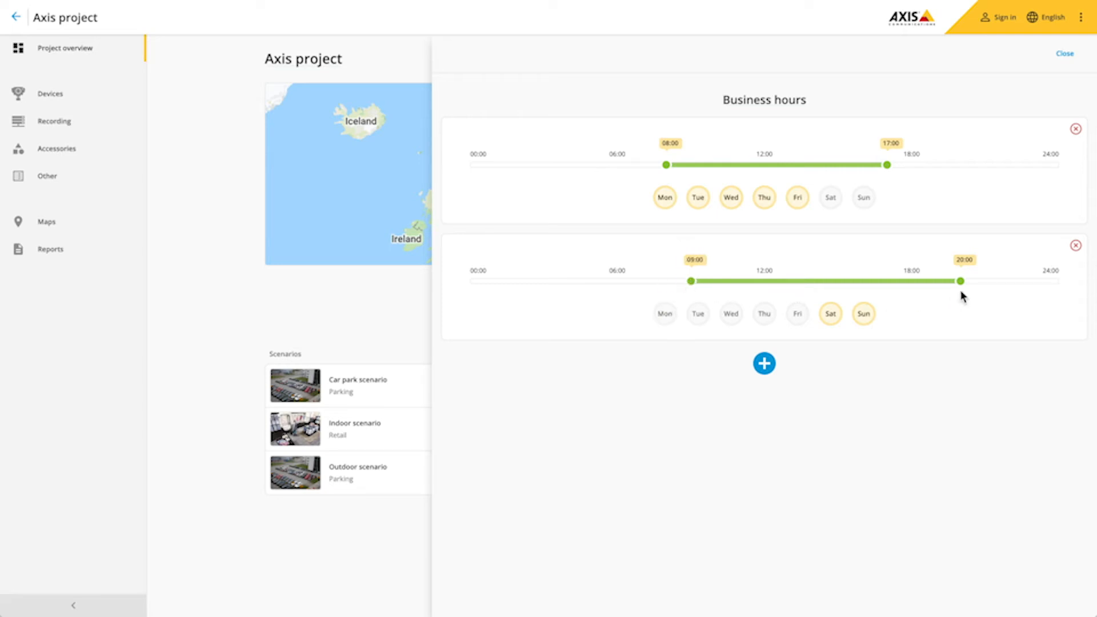
{"action": "left_click_drag", "start_coordinate": [959, 282], "coordinate": [862, 289]}
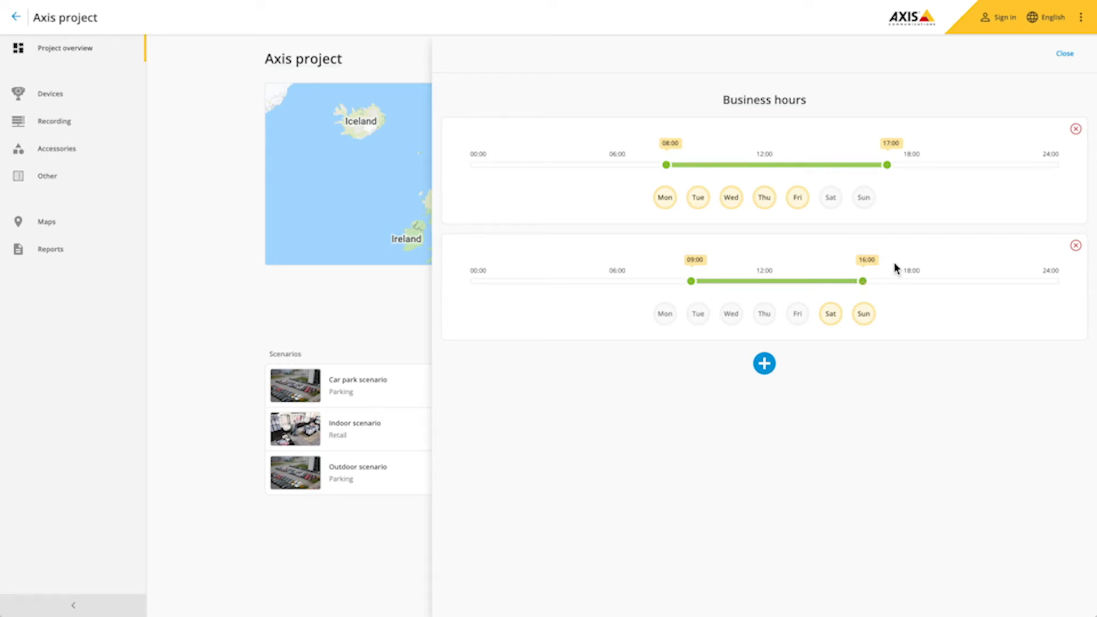
{"action": "left_click", "coordinate": [1064, 55]}
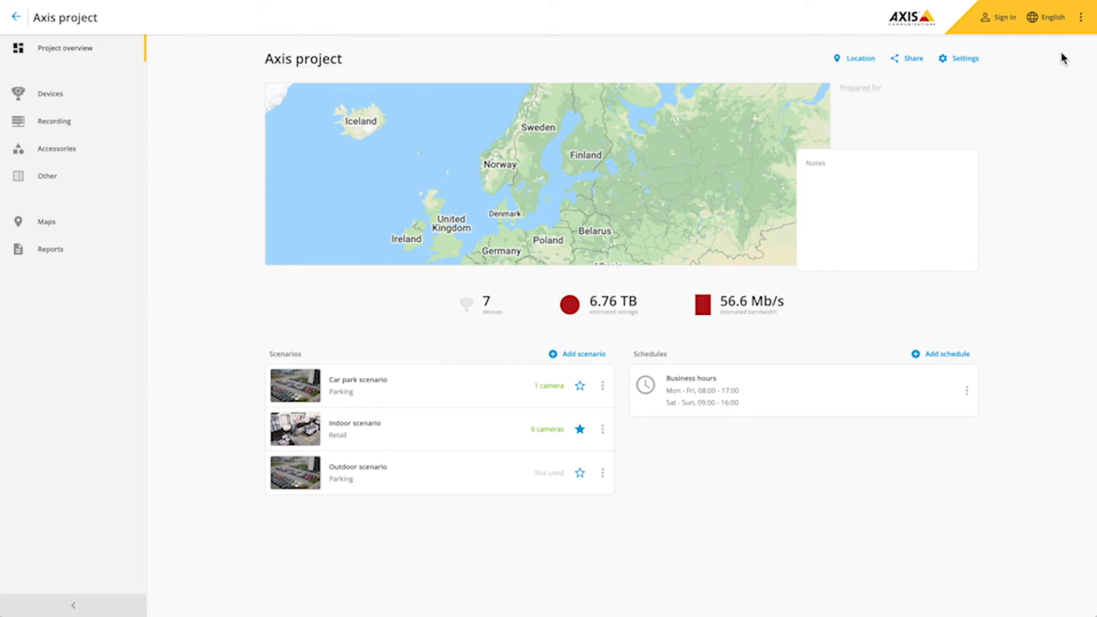
- Add an AXIS S2208 recorder as a server on the Recording page, supplying 4.00 TB
{"action": "left_click", "coordinate": [34, 131]}
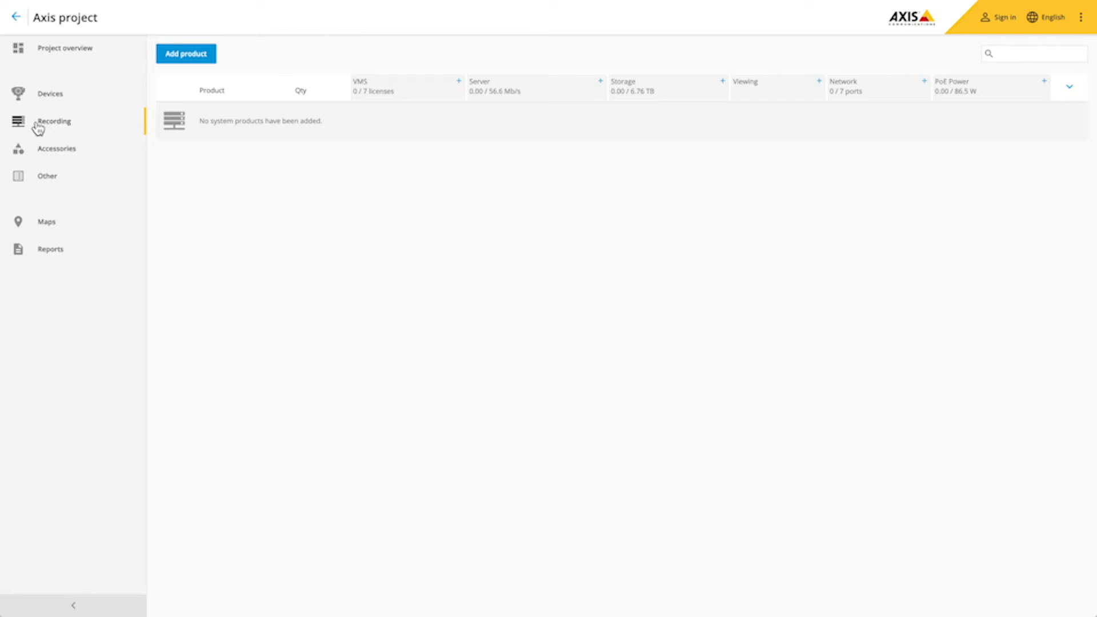
{"action": "left_click", "coordinate": [495, 94]}
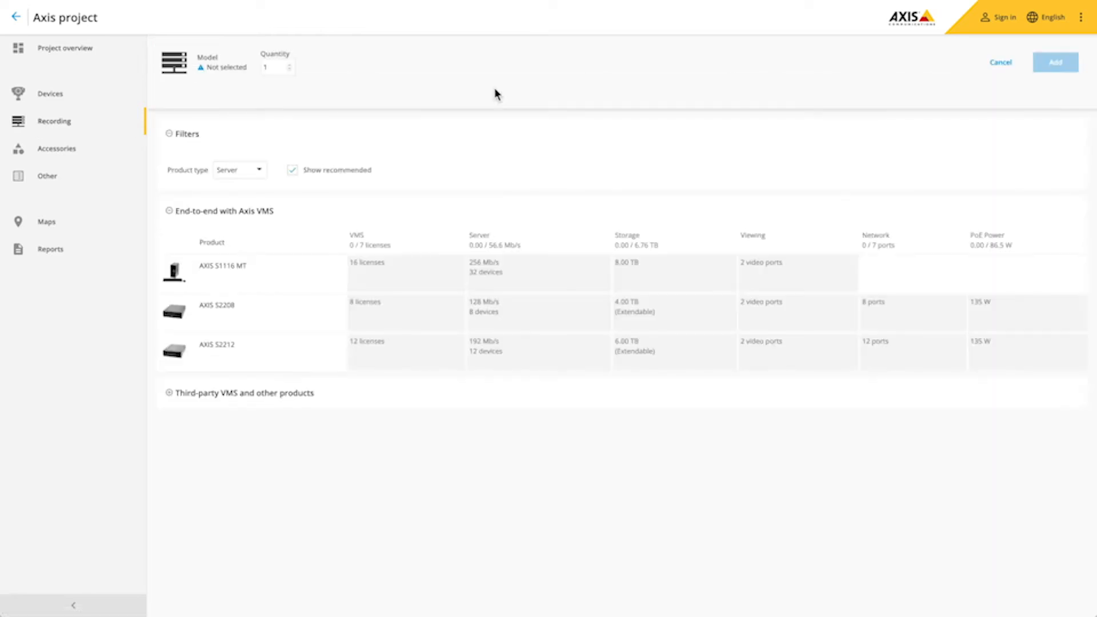
{"action": "left_click", "coordinate": [437, 311]}
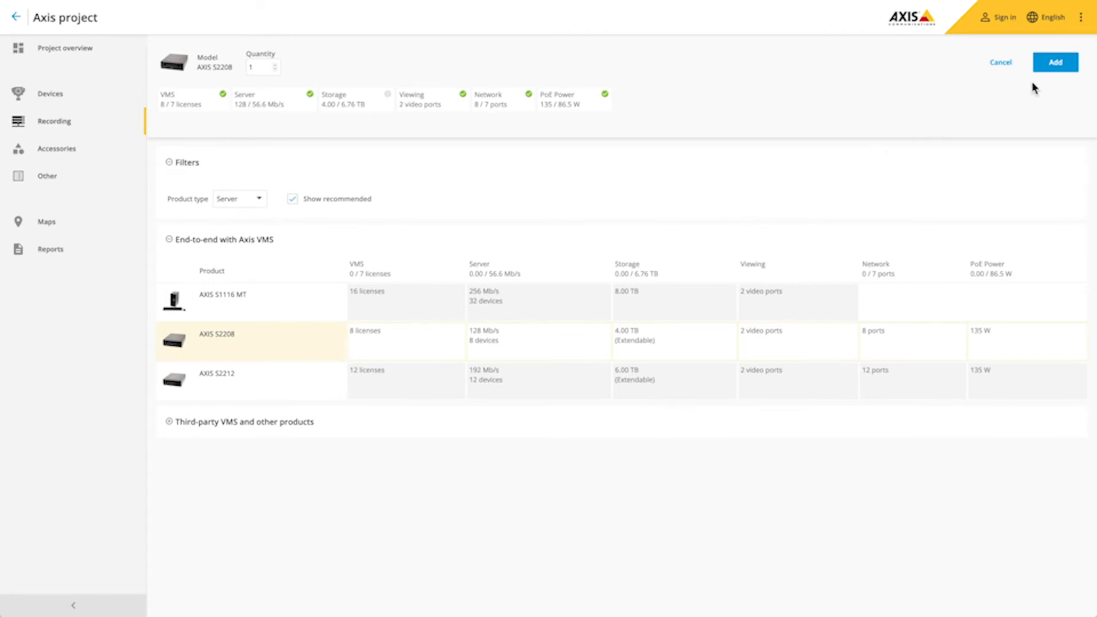
{"action": "left_click", "coordinate": [1056, 64]}
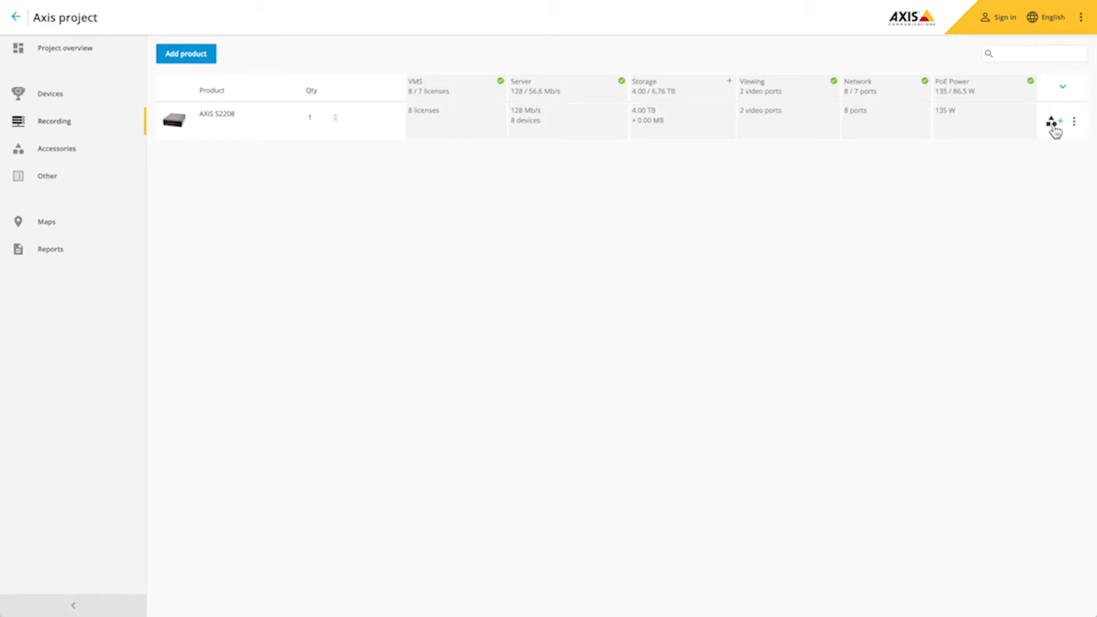
- Attach one Surveillance Hard Drive 4 TB from Storage accessories to the AXIS S2208
{"action": "left_click", "coordinate": [1052, 120]}
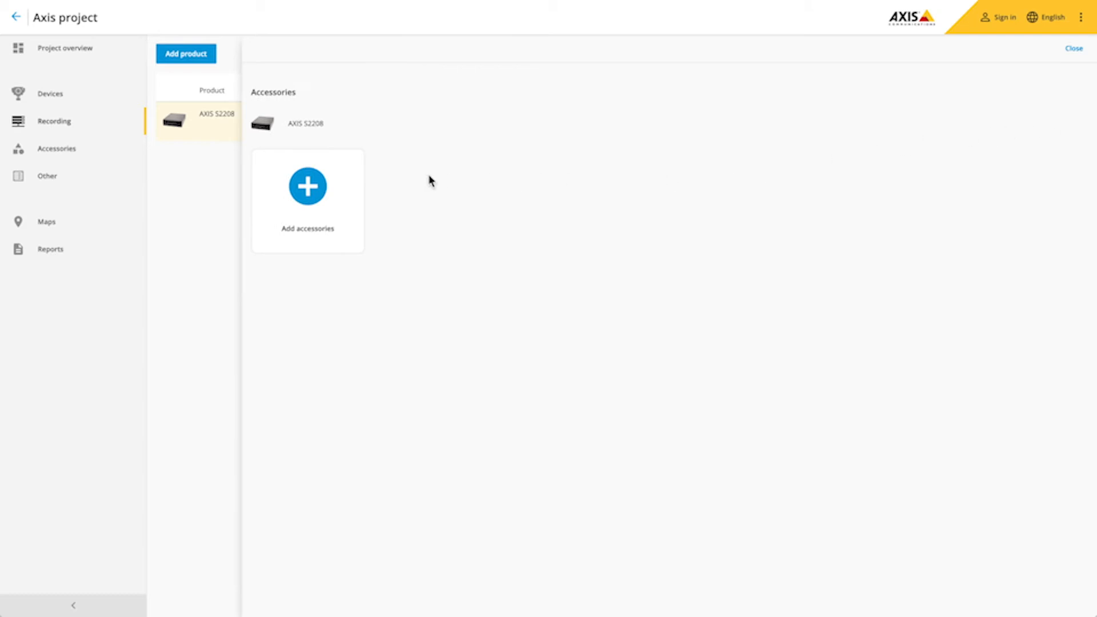
{"action": "left_click", "coordinate": [309, 191]}
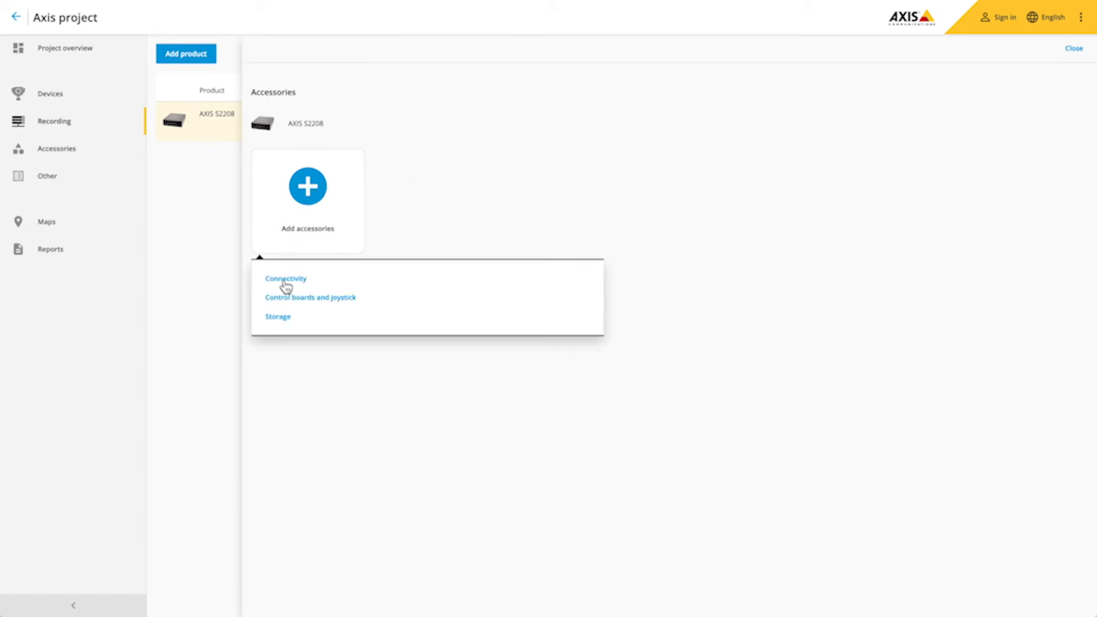
{"action": "left_click", "coordinate": [277, 316]}
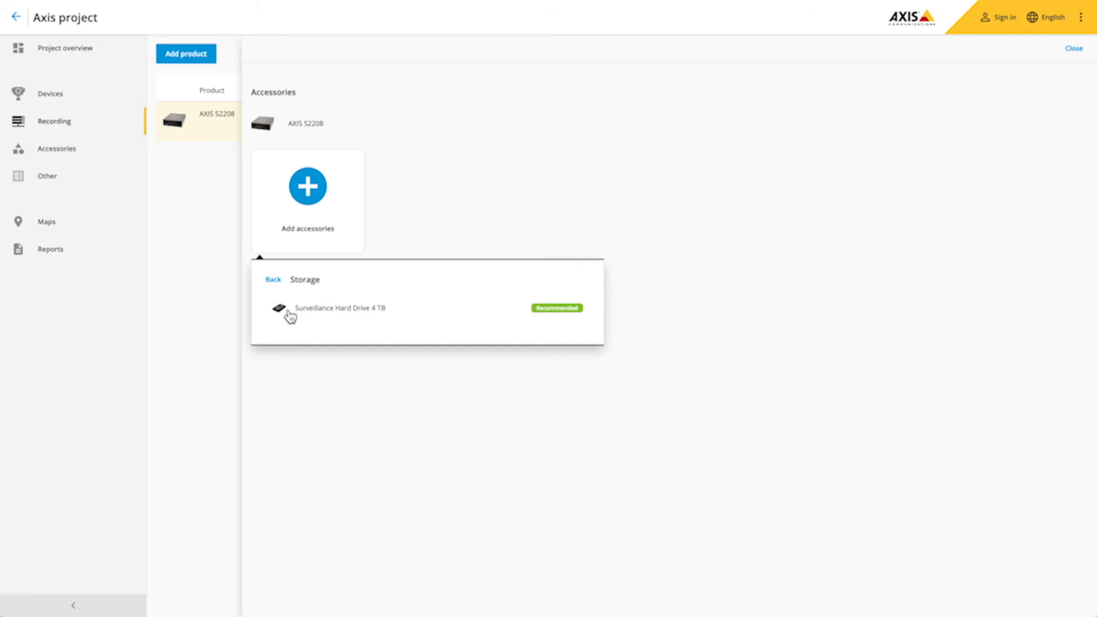
{"action": "left_click", "coordinate": [286, 313]}
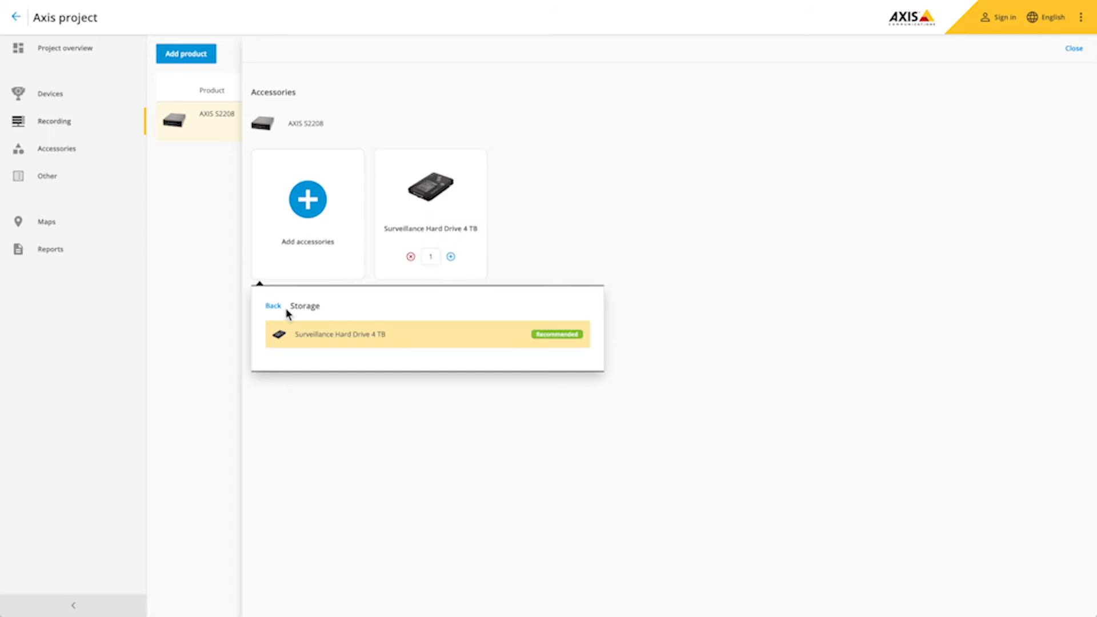
{"action": "left_click", "coordinate": [227, 314]}
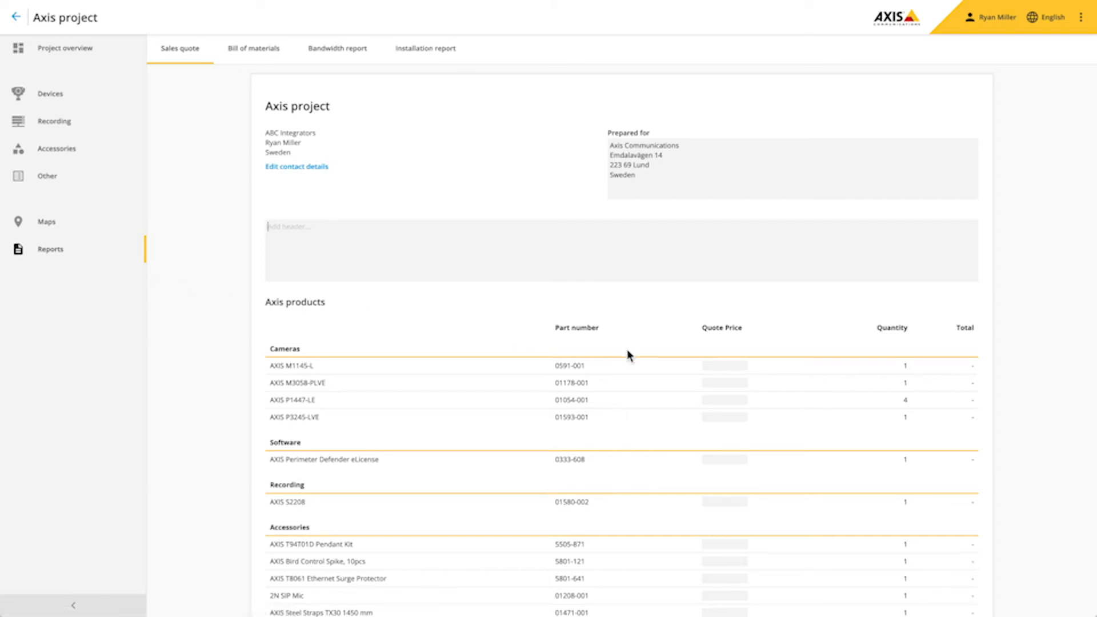
- Fill in each product's quote price in the sales quote (123, 456, 789, 9, and so on)
{"action": "left_click", "coordinate": [725, 366]}
{"action": "type", "text": "123"}
{"action": "key", "text": "Tab"}
{"action": "type", "text": "456"}
{"action": "key", "text": "Tab"}
{"action": "type", "text": "789"}
{"action": "key", "text": "Tab"}
{"action": "type", "text": "9"}
{"action": "key", "text": "Tab"}
{"action": "type", "text": "123"}
{"action": "key", "text": "Tab"}
{"action": "type", "text": "456"}
{"action": "key", "text": "Tab"}
{"action": "type", "text": "789"}
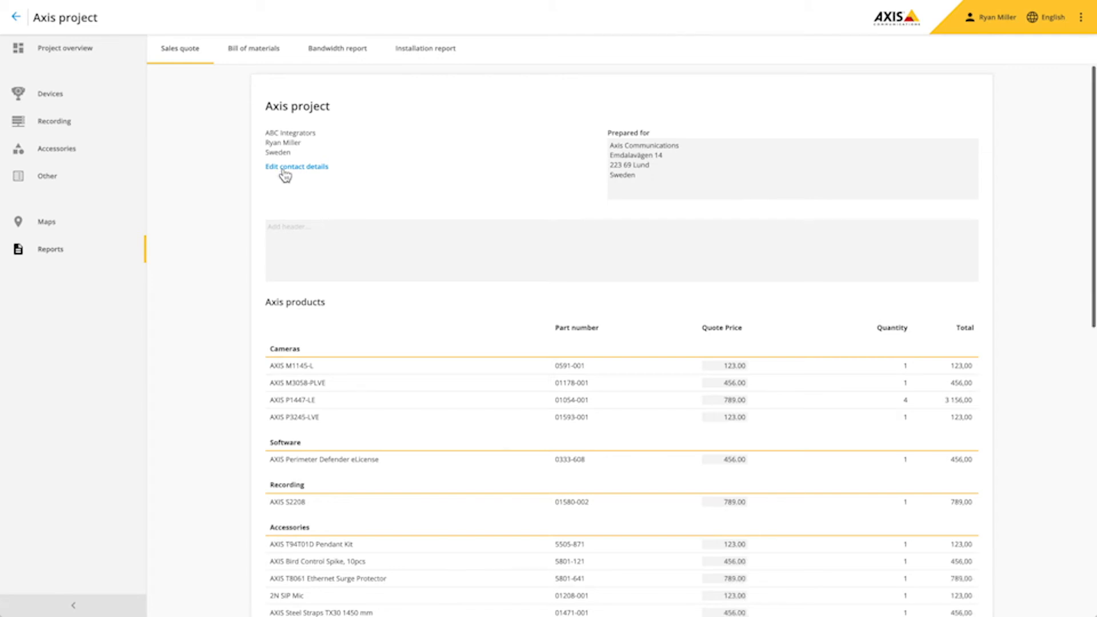
- Add a phone-number line to the contact details, an 'att' recipient line, and paste in the offer sentence
{"action": "left_click", "coordinate": [279, 167]}
{"action": "left_click", "coordinate": [406, 277]}
{"action": "key", "text": "Return"}
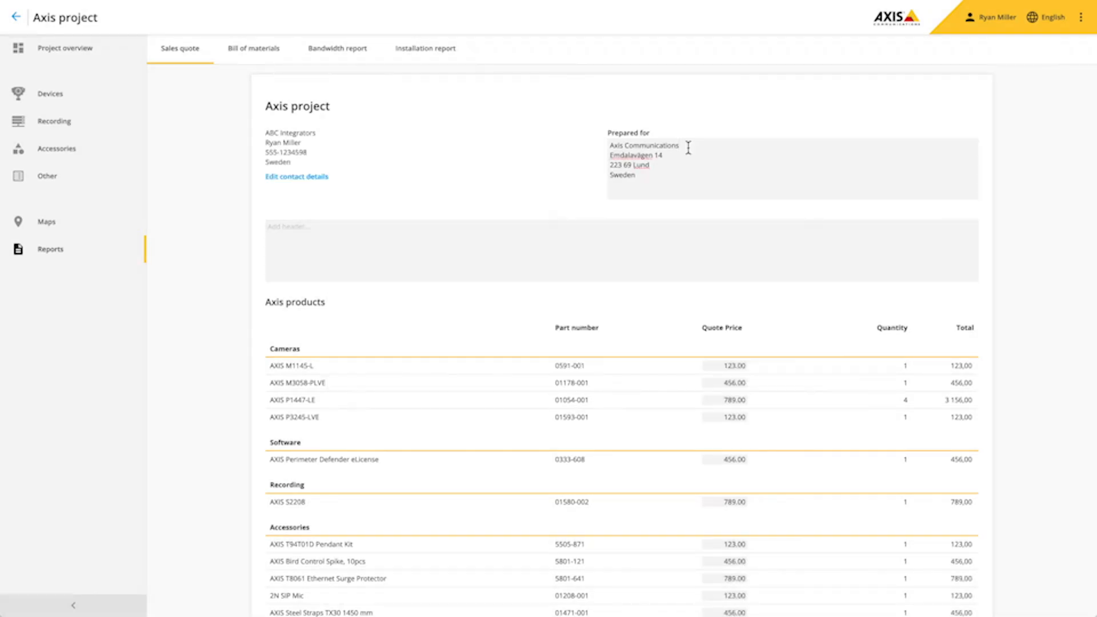
{"action": "key", "text": "Return"}
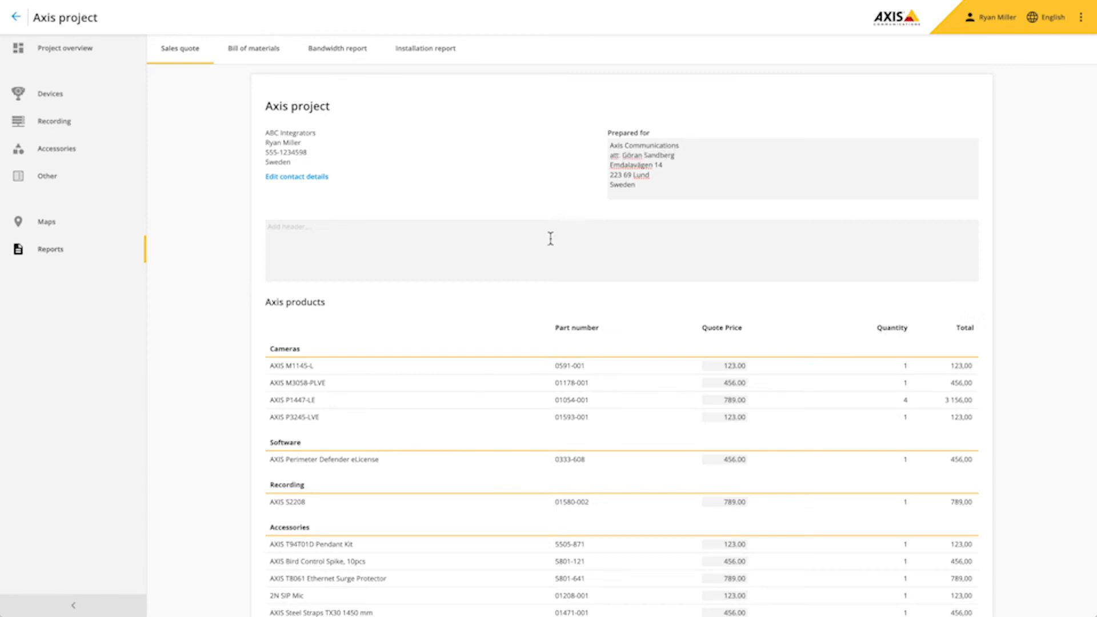
{"action": "type", "text": "We are happy to offer this surveillance system according to your specifications"}
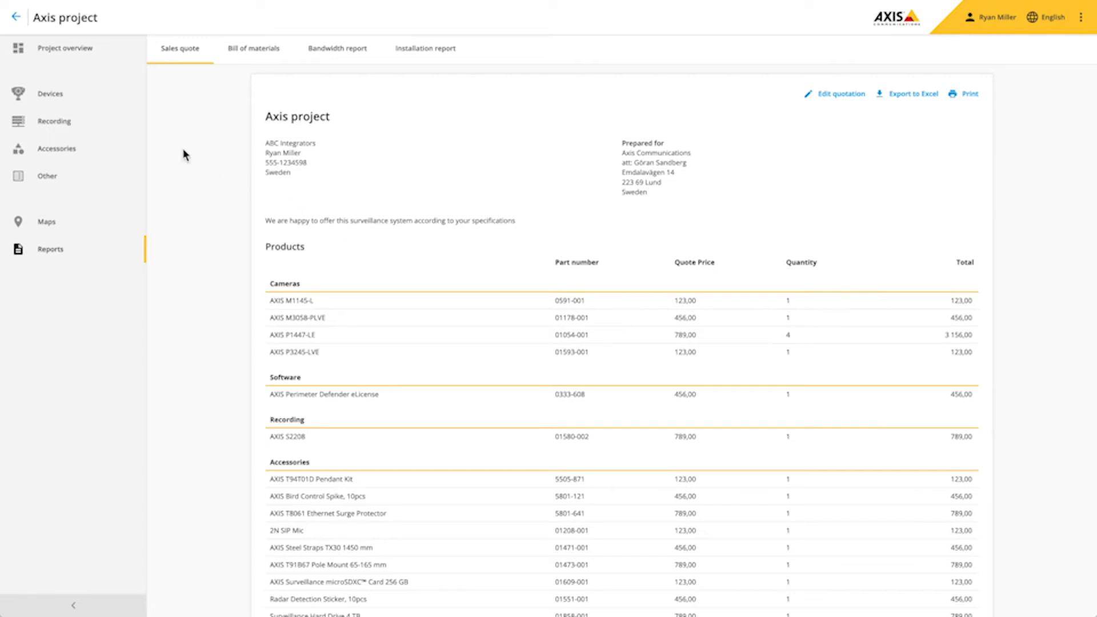
- Change the Aisles camera on the Devices list to the AXIS P3227-LV fixed dome
{"action": "left_click", "coordinate": [50, 98]}
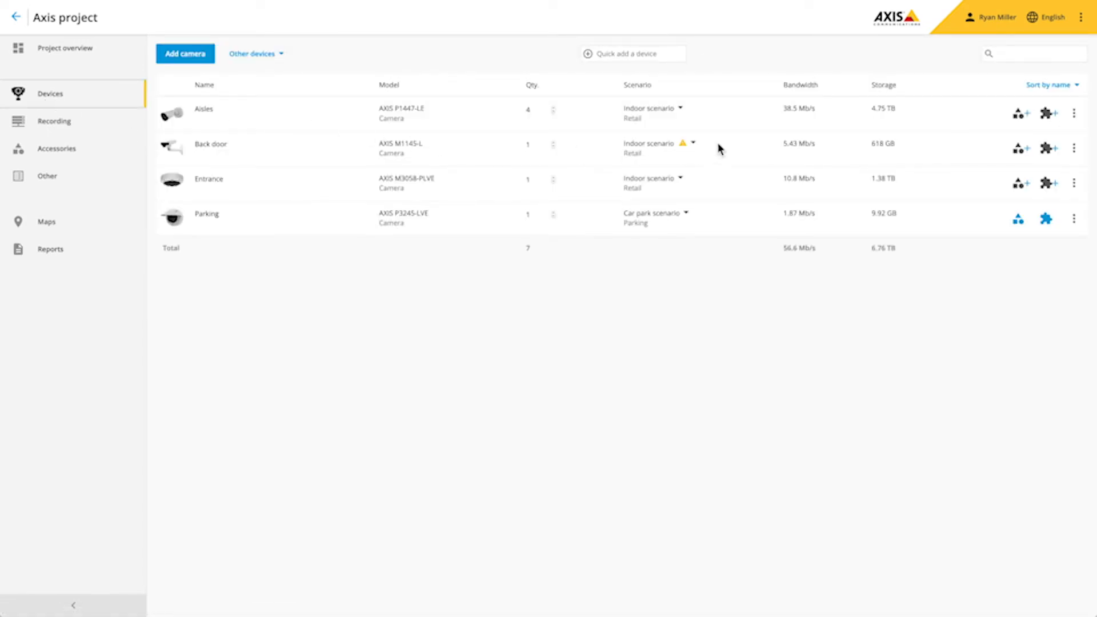
{"action": "left_click", "coordinate": [1074, 114]}
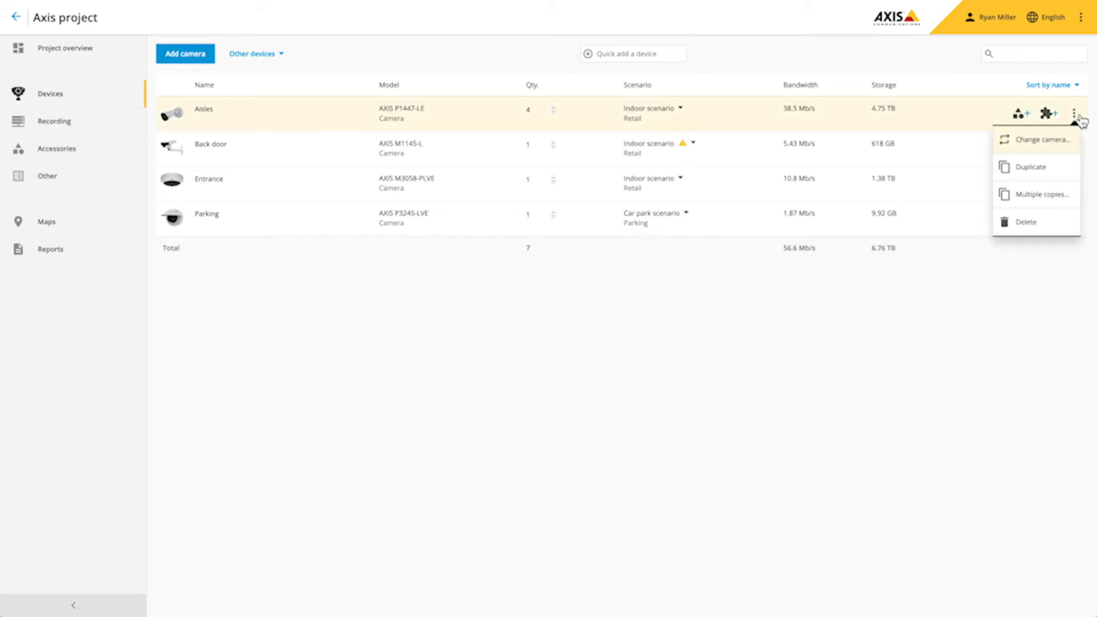
{"action": "left_click", "coordinate": [1062, 145]}
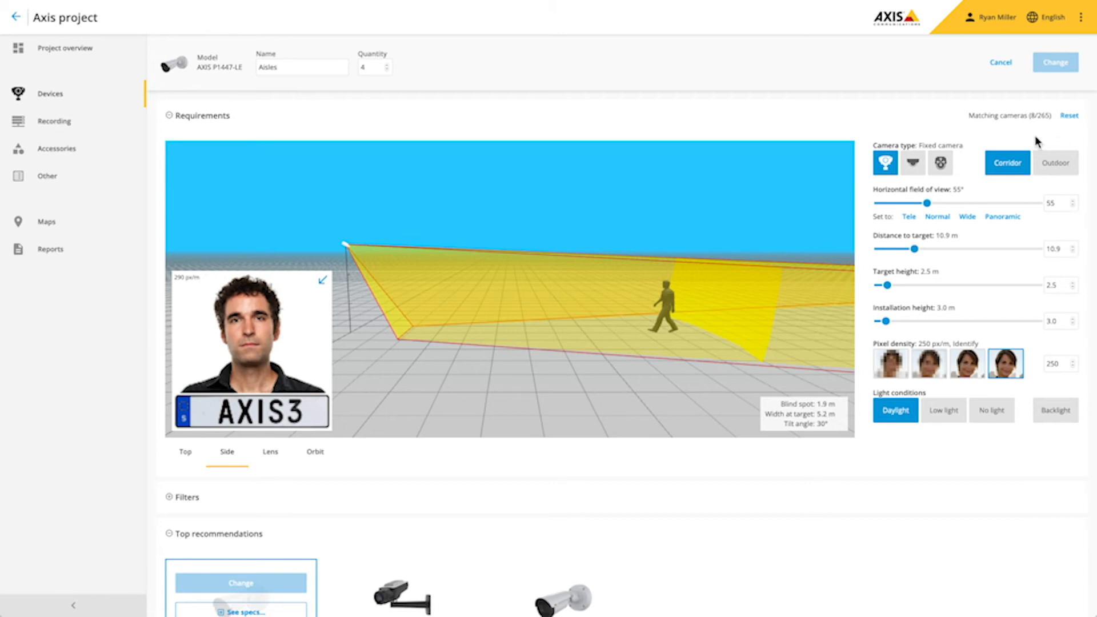
{"action": "left_click", "coordinate": [924, 167]}
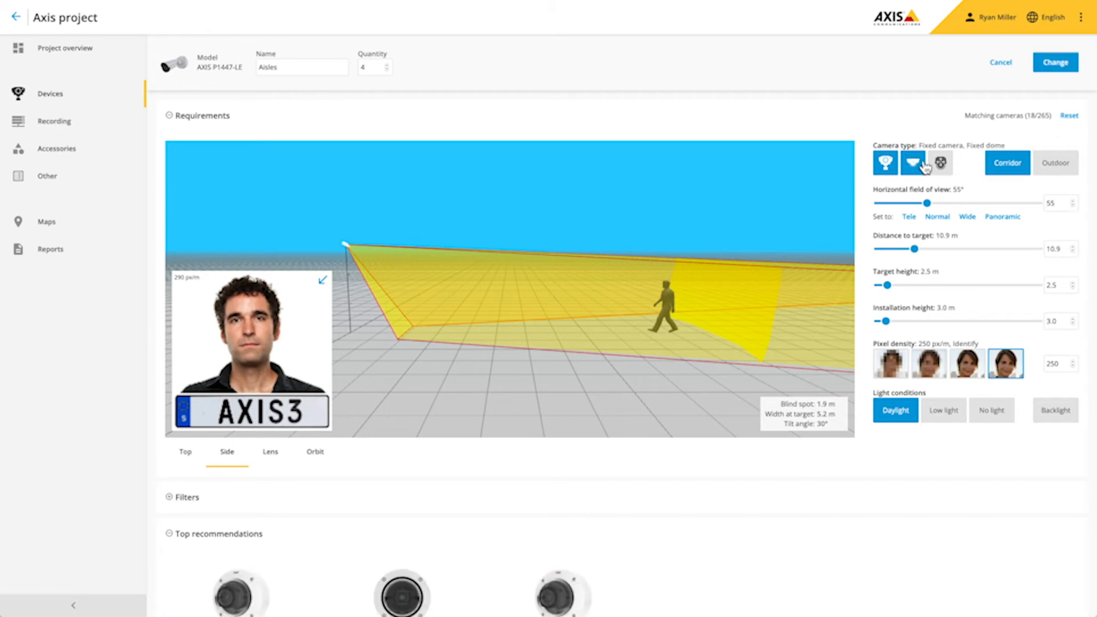
{"action": "scroll", "coordinate": [697, 317], "scroll_direction": "down", "scroll_amount": 2}
{"action": "scroll", "coordinate": [685, 317], "scroll_direction": "down", "scroll_amount": 3}
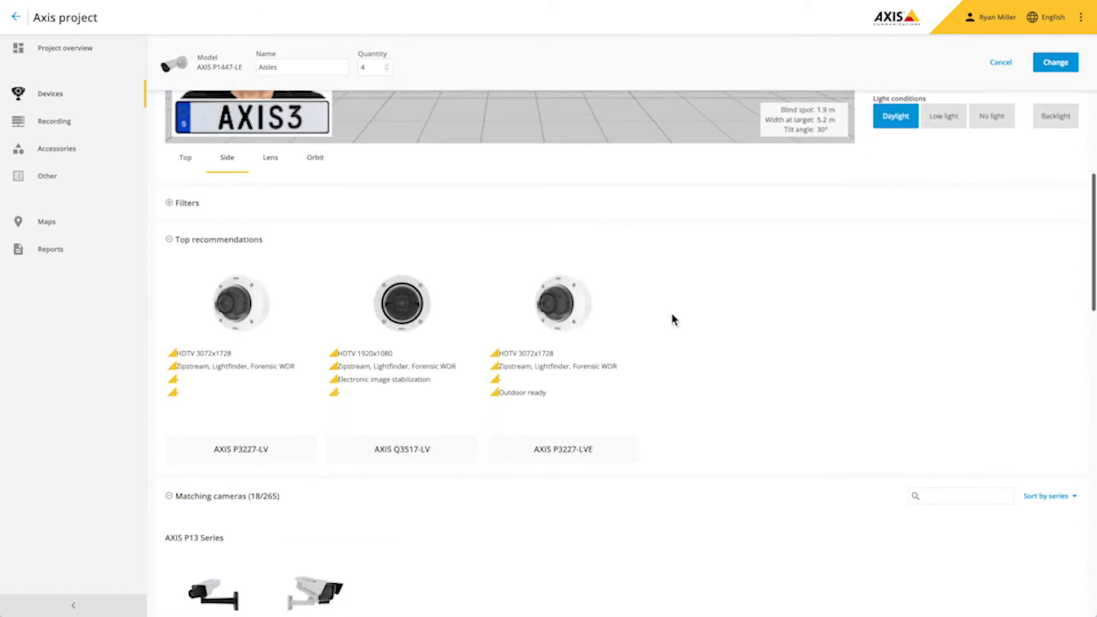
{"action": "left_click", "coordinate": [257, 282]}
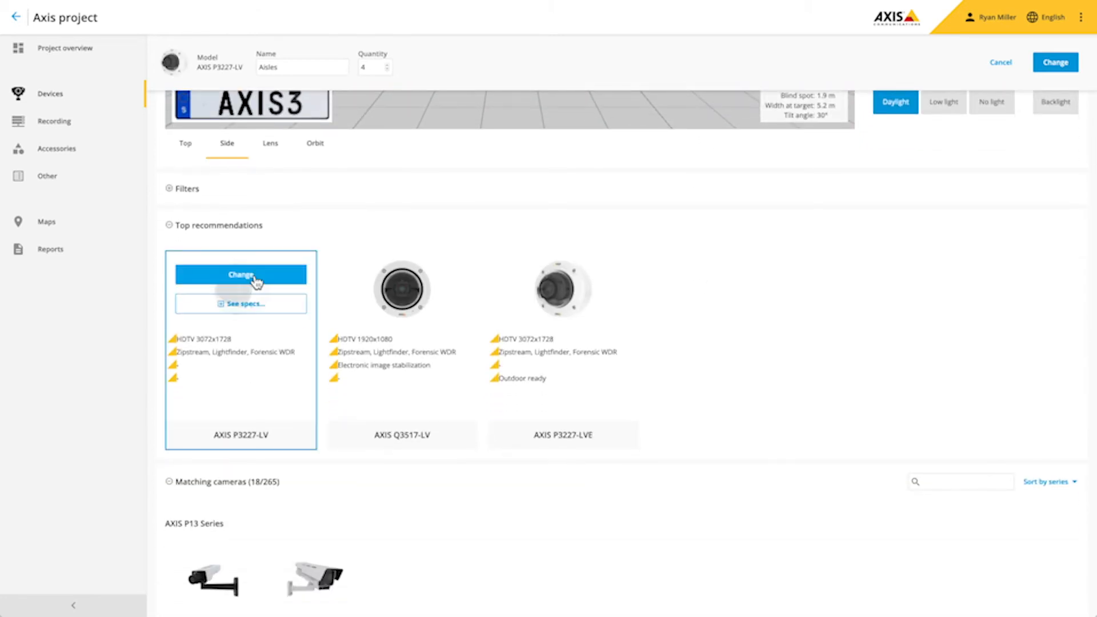
{"action": "left_click", "coordinate": [256, 282]}
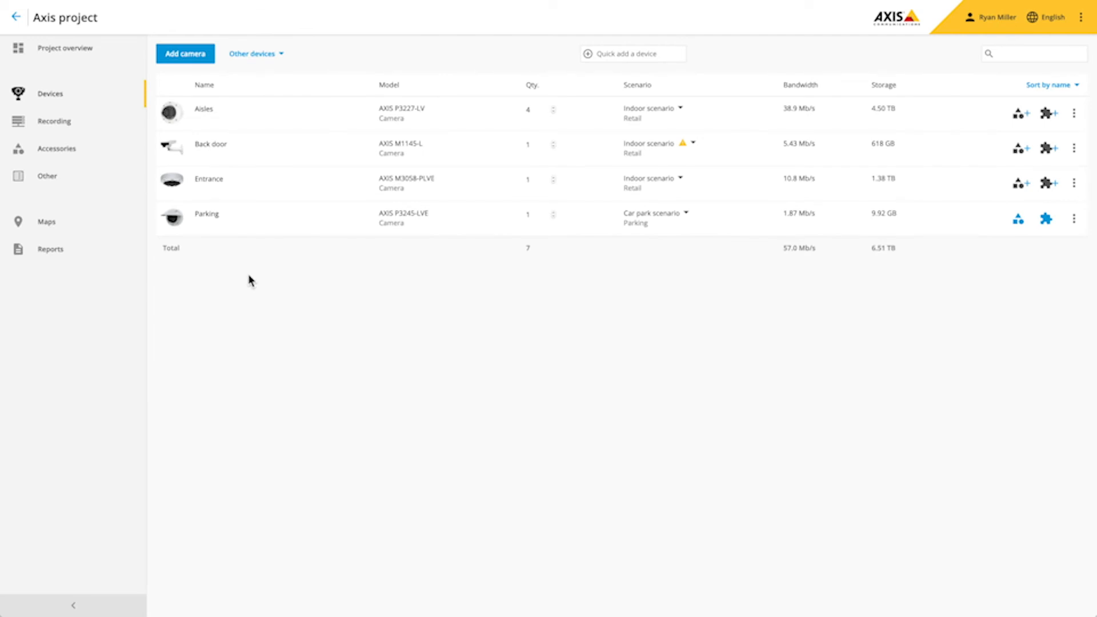
- Lengthen Business hours to 08:00–20:00 on weekdays and 09:00–18:00 at weekends
{"action": "left_click", "coordinate": [83, 51]}
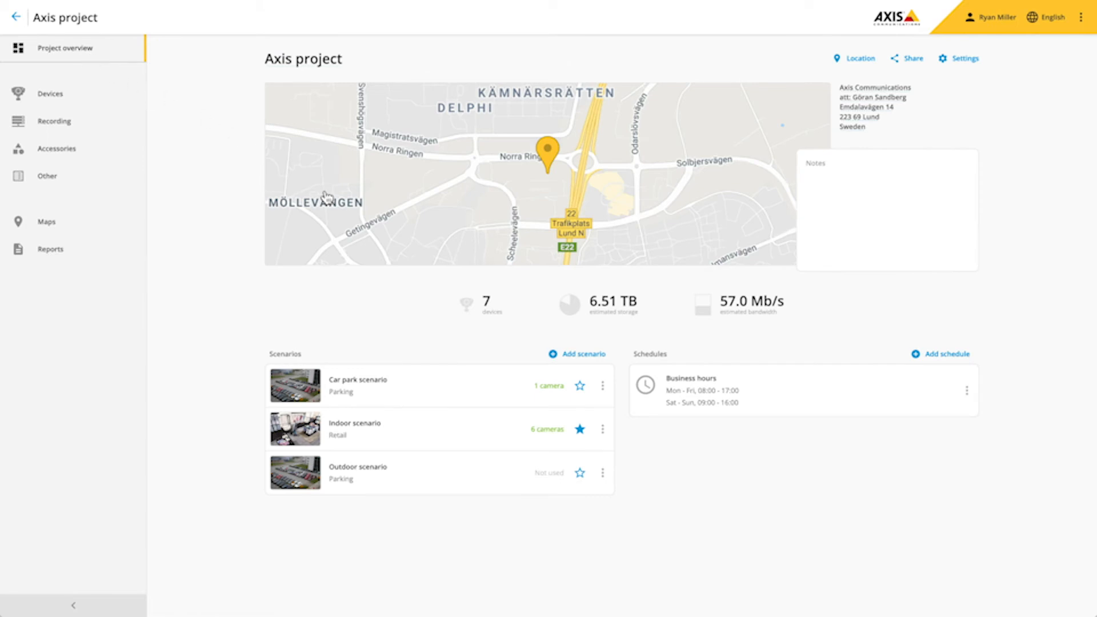
{"action": "left_click", "coordinate": [679, 391]}
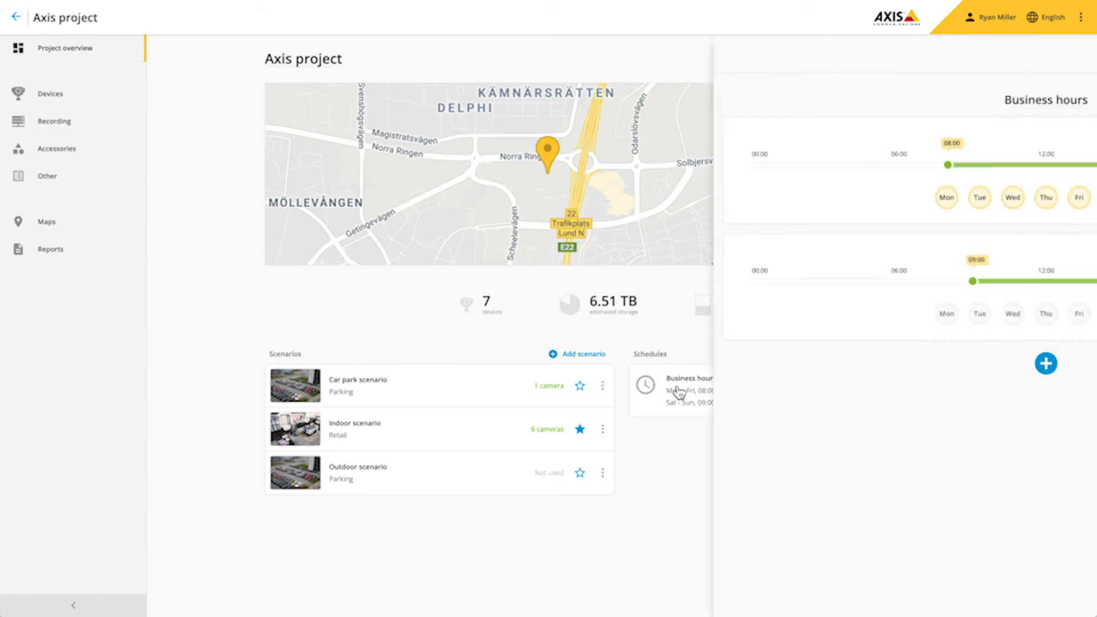
{"action": "left_click_drag", "start_coordinate": [894, 165], "coordinate": [957, 166]}
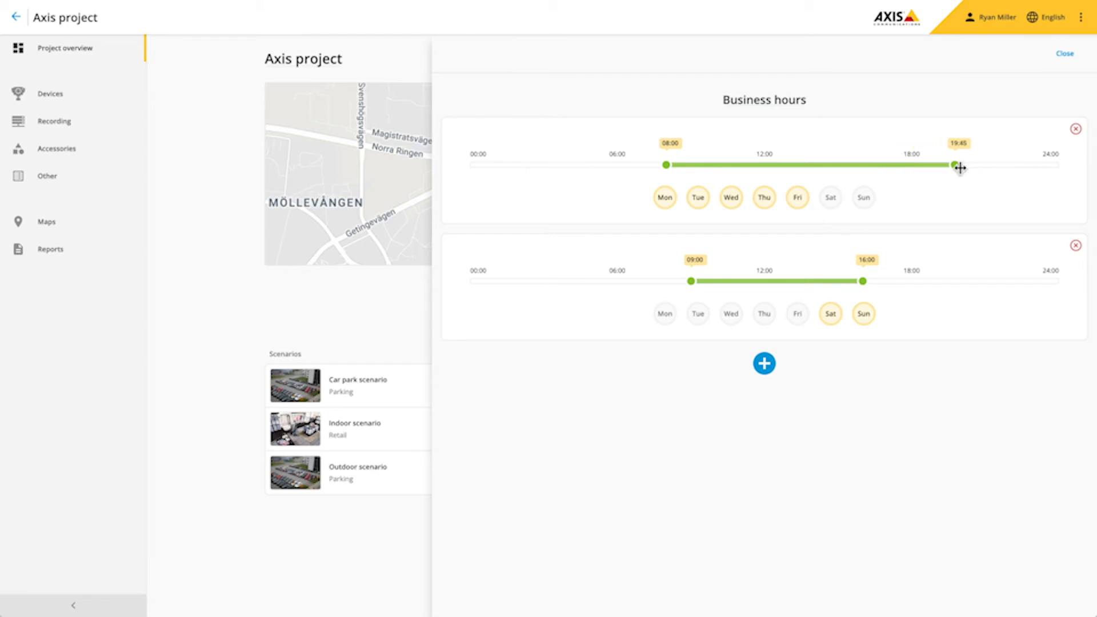
{"action": "left_click", "coordinate": [403, 331]}
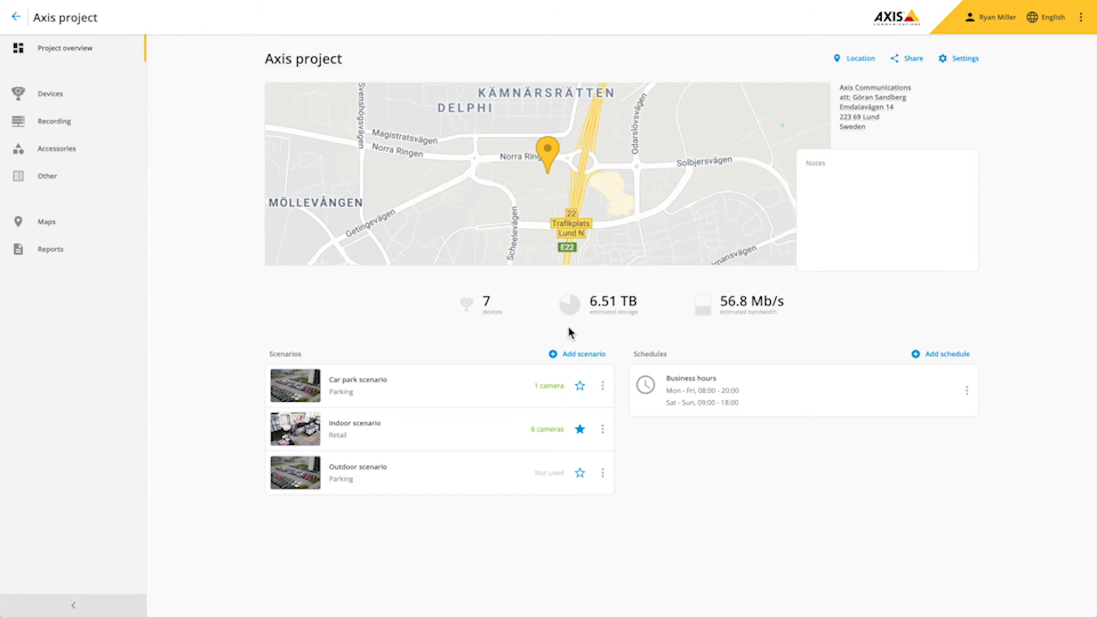
{"action": "left_click", "coordinate": [61, 256]}
- Change the AXIS P3227-LV sales quote price to 888.00, then view the bill of materials
{"action": "left_click", "coordinate": [737, 399]}
{"action": "type", "text": "888"}
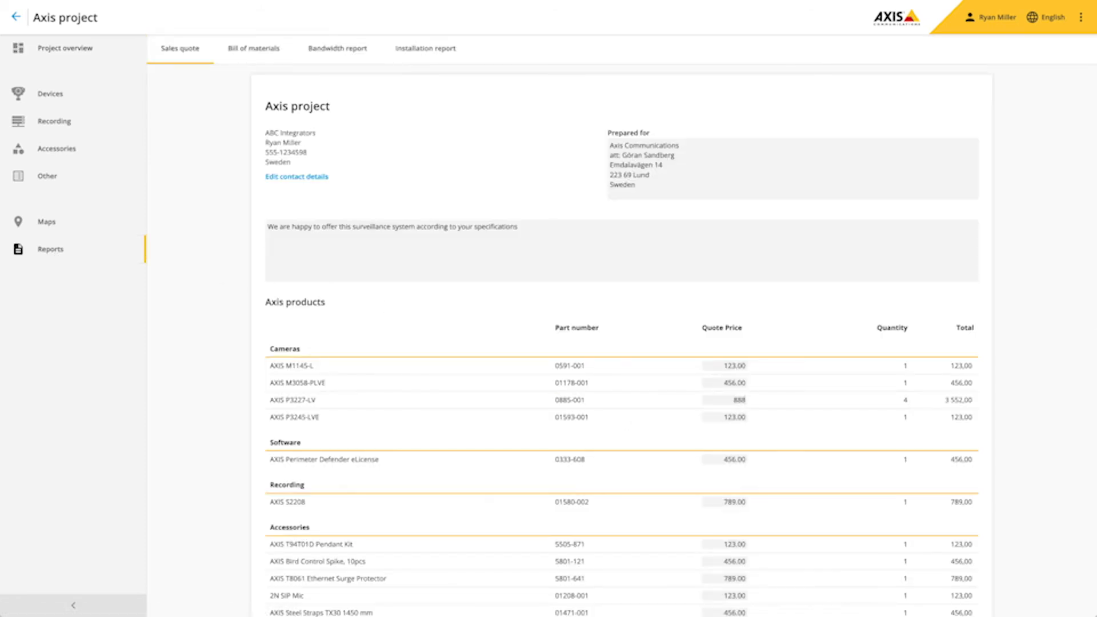
{"action": "key", "text": "Tab"}
{"action": "left_click", "coordinate": [269, 49]}
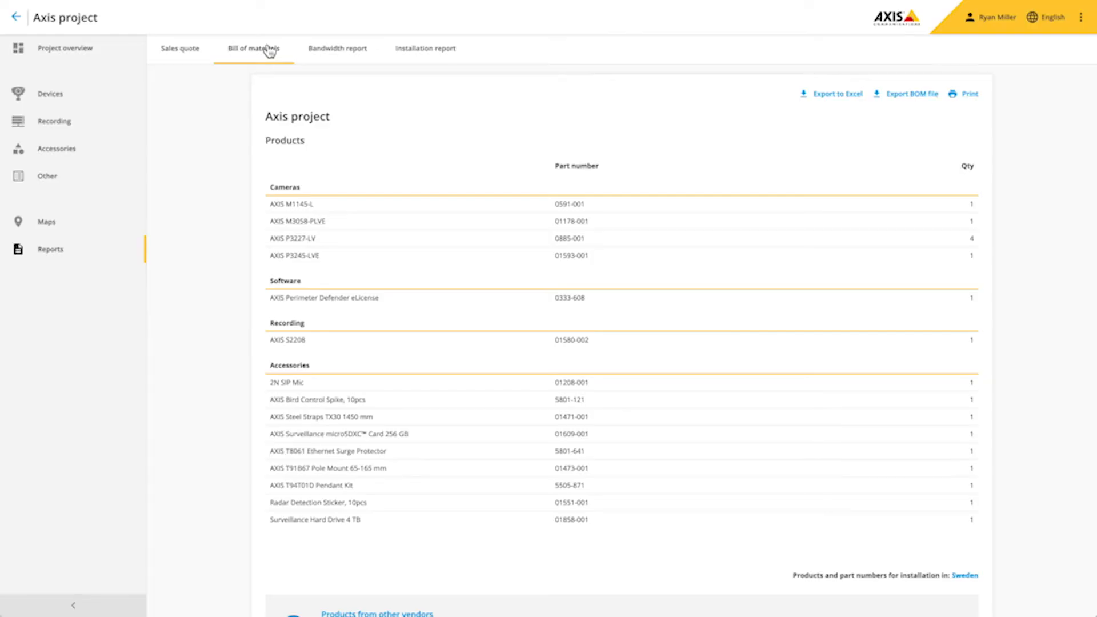
- Browse the installation report's camera floor plans and settings, then go back to the project overview
{"action": "left_click", "coordinate": [424, 56]}
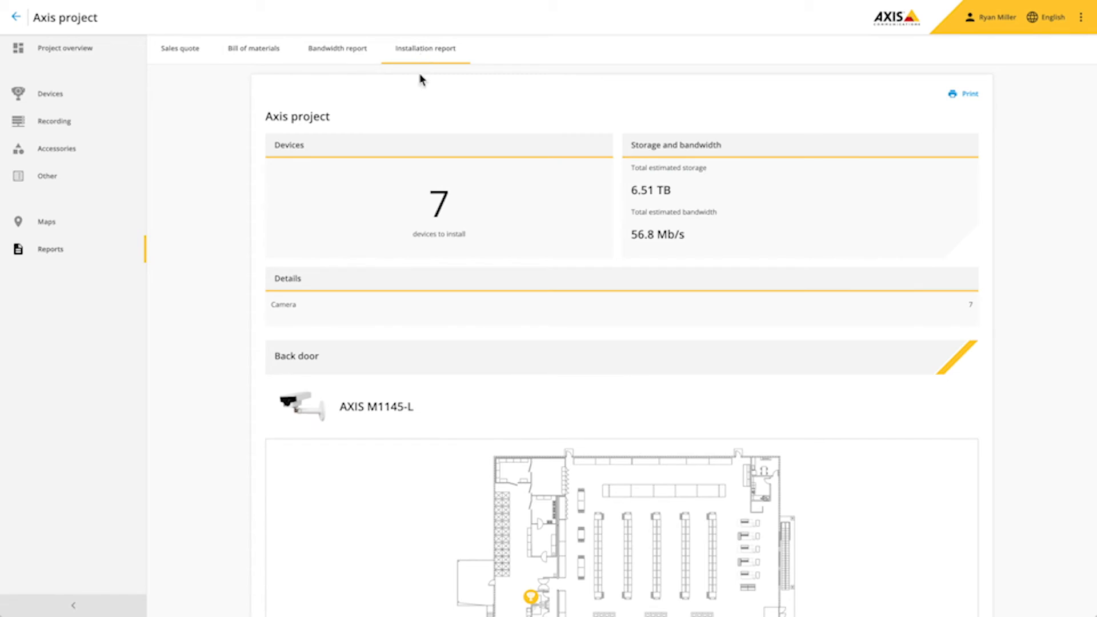
{"action": "scroll", "coordinate": [427, 149], "scroll_direction": "down", "scroll_amount": 6}
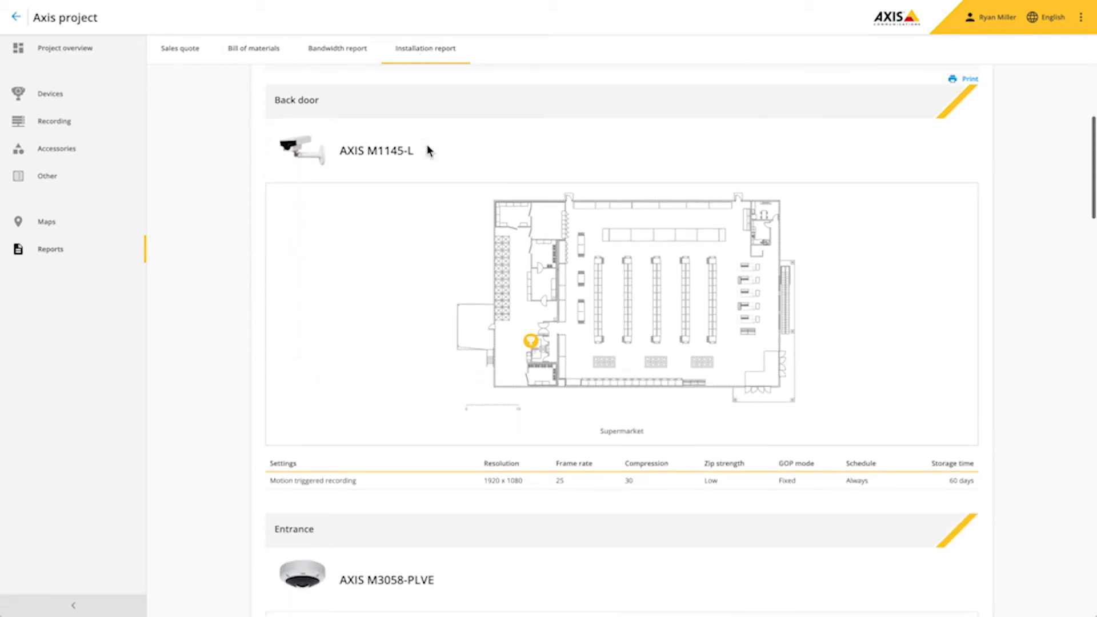
{"action": "scroll", "coordinate": [426, 150], "scroll_direction": "down", "scroll_amount": 11}
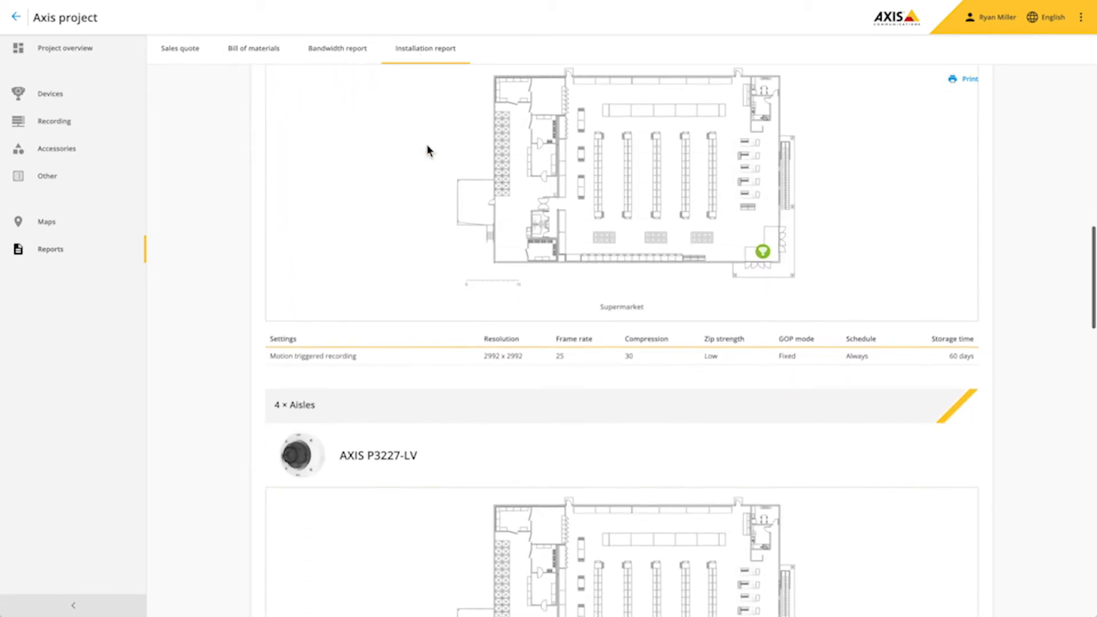
{"action": "scroll", "coordinate": [428, 151], "scroll_direction": "down", "scroll_amount": 10}
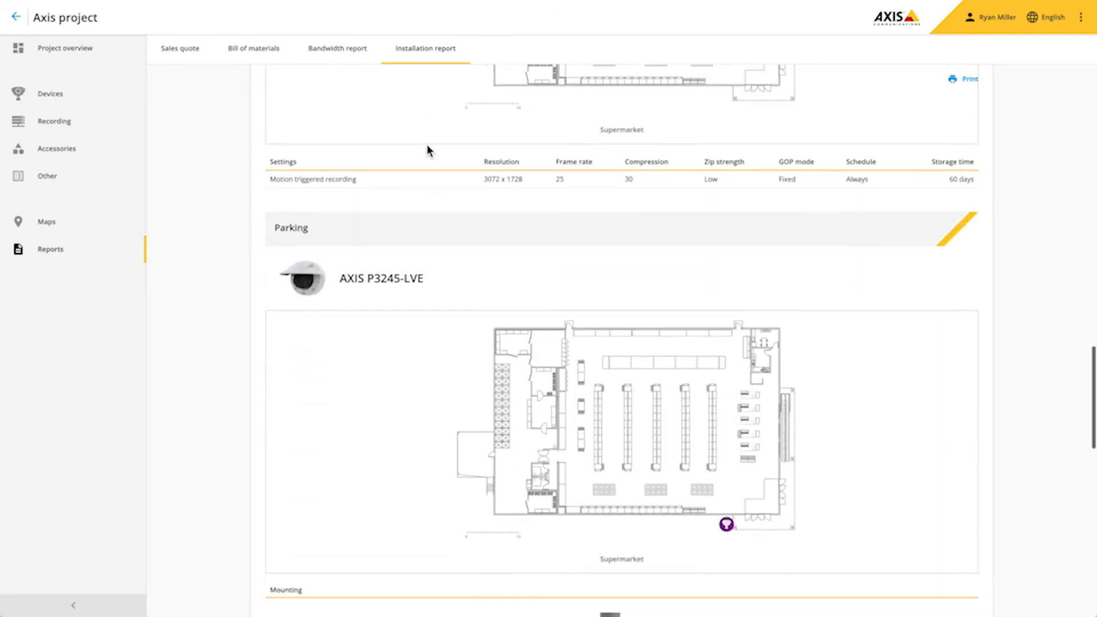
{"action": "scroll", "coordinate": [428, 151], "scroll_direction": "down", "scroll_amount": 2}
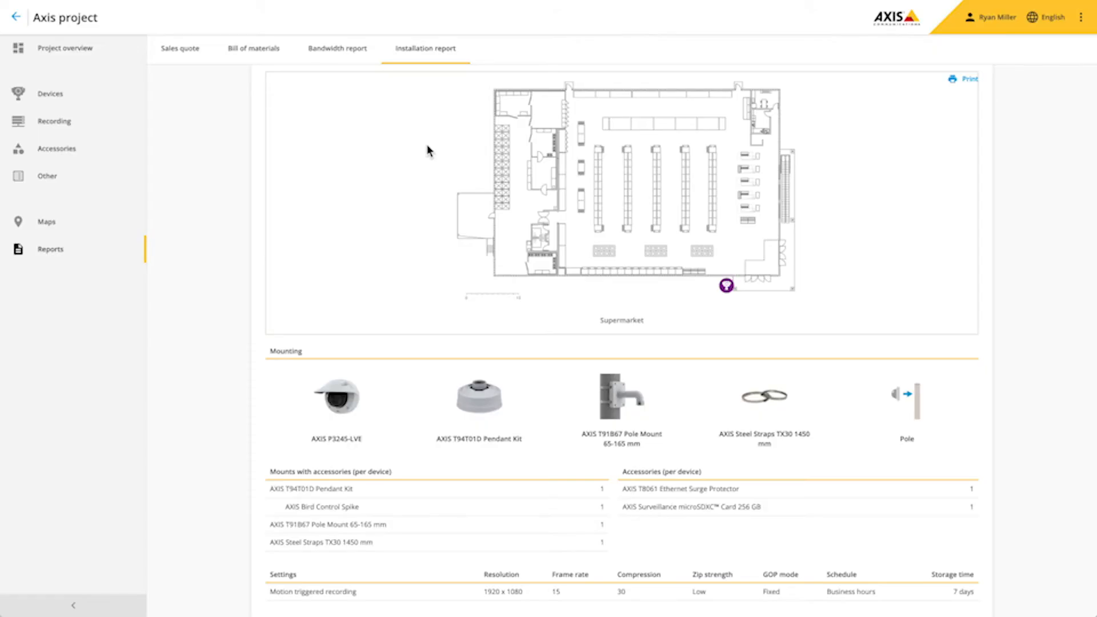
{"action": "left_click", "coordinate": [80, 54]}
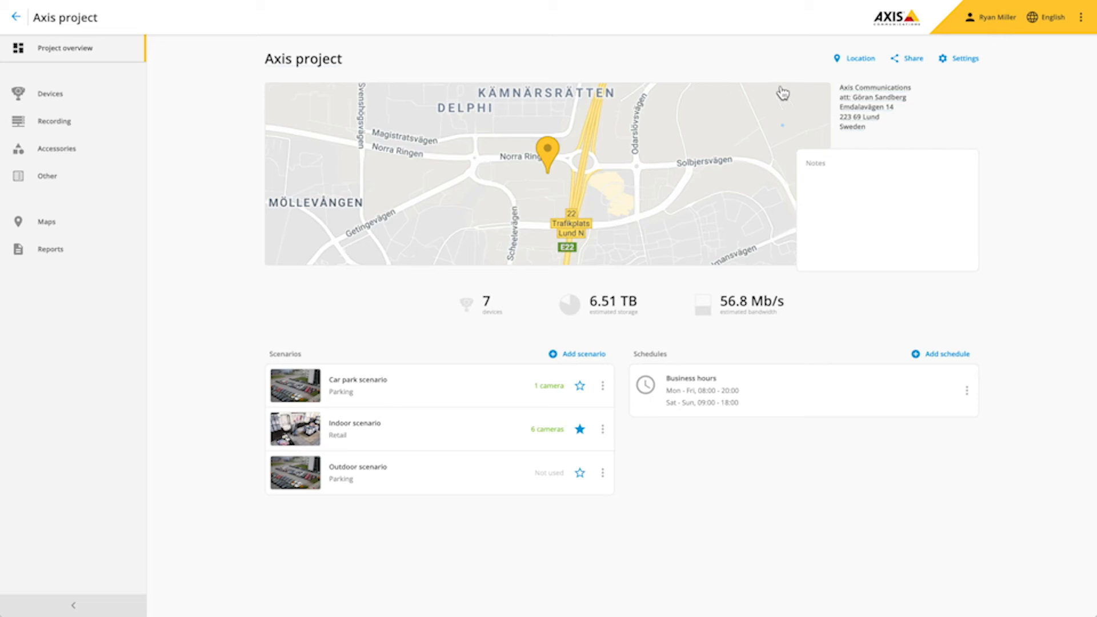
- Share the project with an AXIS Camera Station access code and save 'Axis project.asds'
{"action": "left_click", "coordinate": [909, 60]}
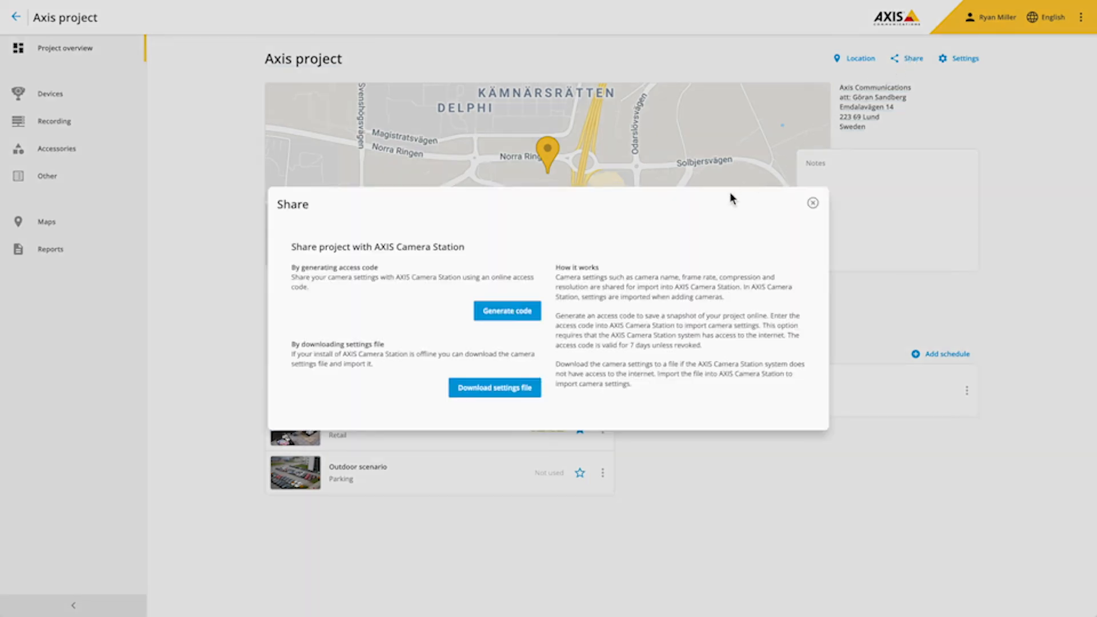
{"action": "left_click", "coordinate": [528, 314]}
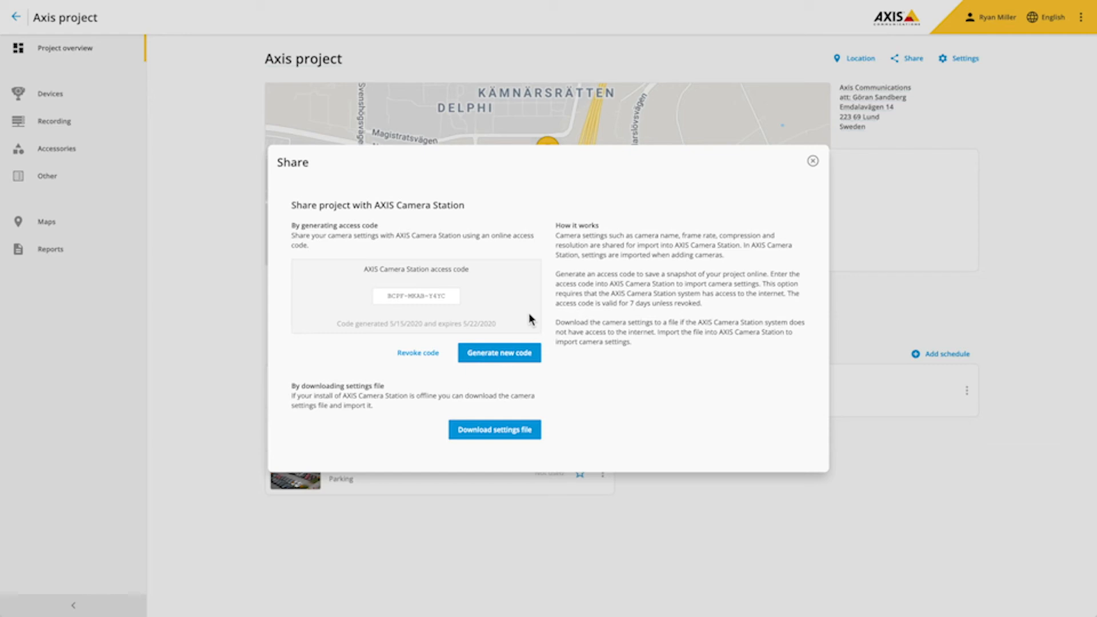
{"action": "left_click", "coordinate": [494, 433]}
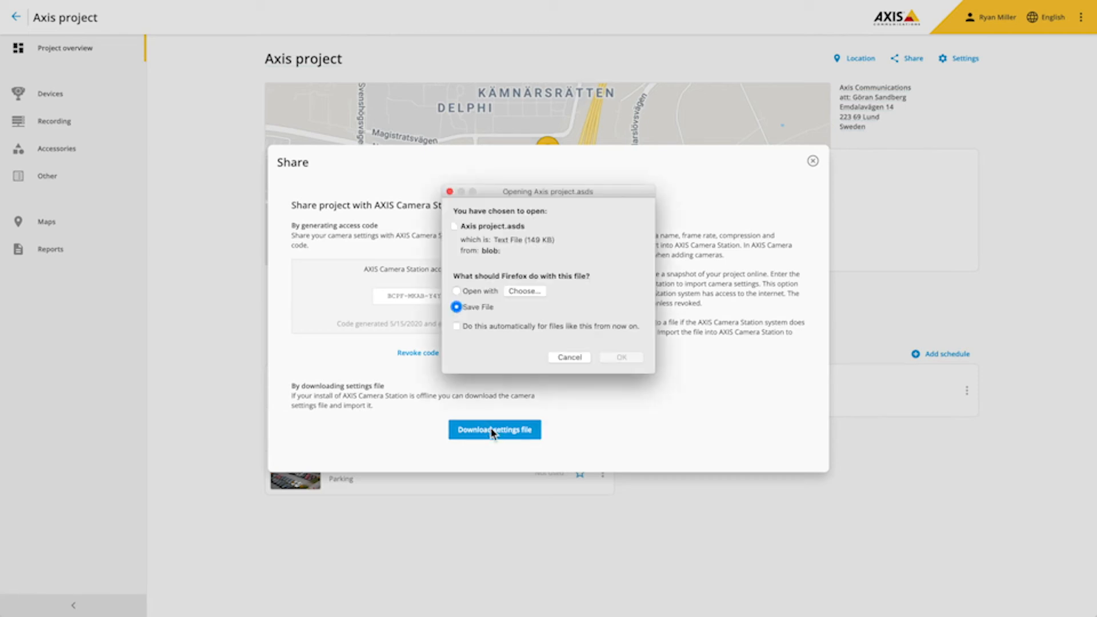
{"action": "left_click", "coordinate": [624, 358]}
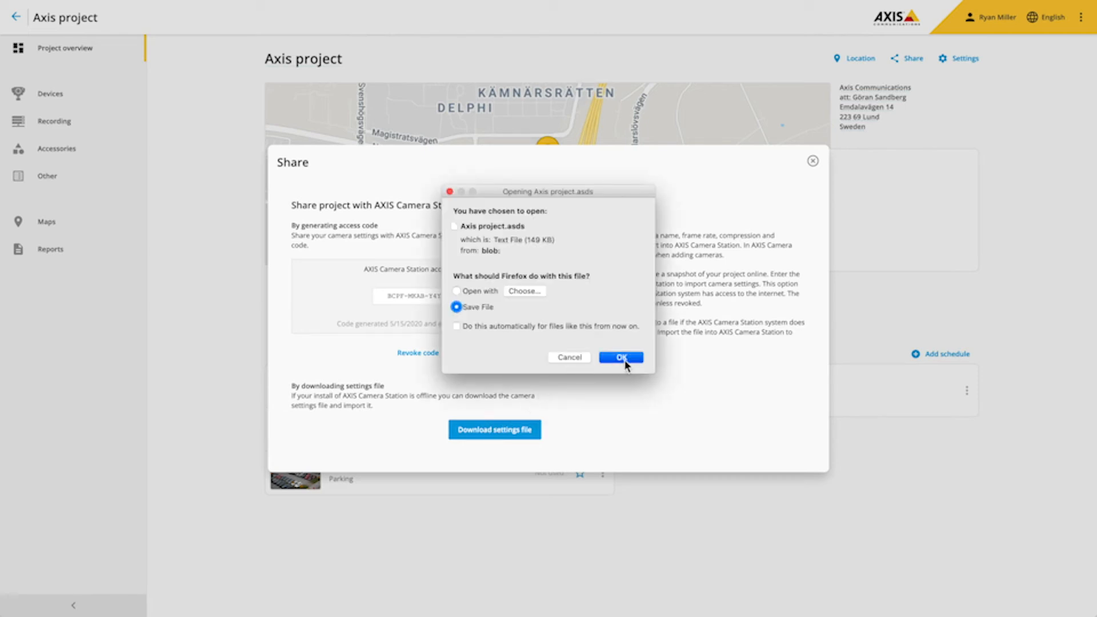